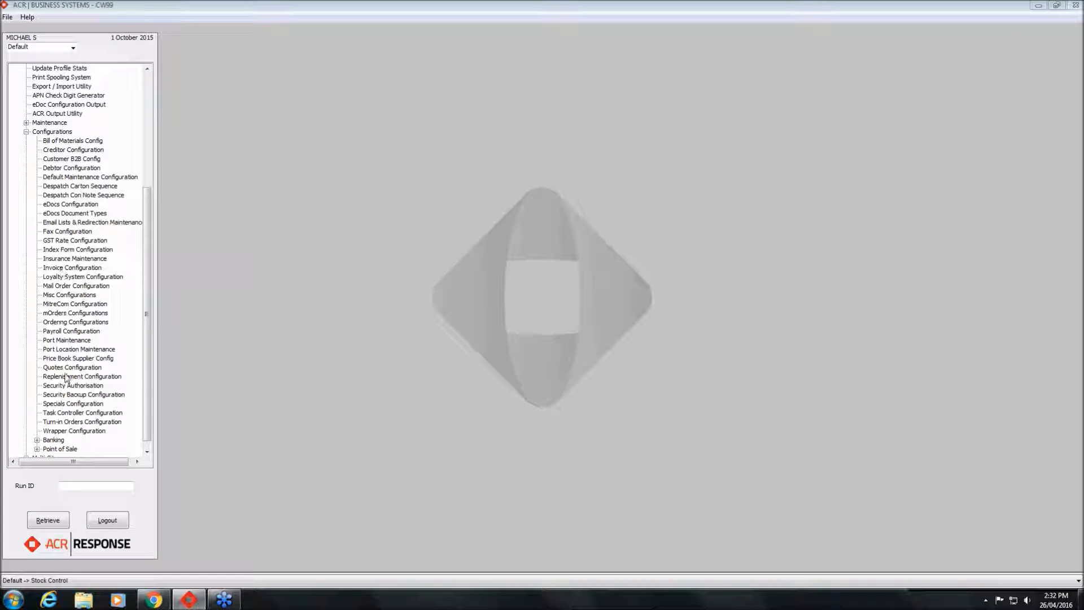
- Open the Ordering Configurations and review the options for the default of the price change screen
double_click(60, 322)
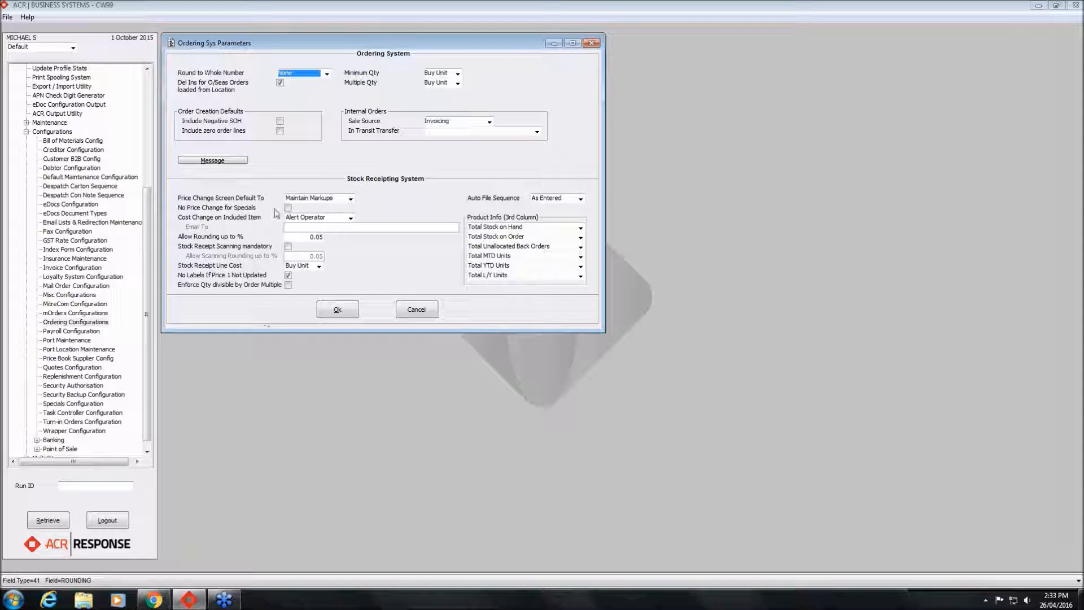
click(351, 199)
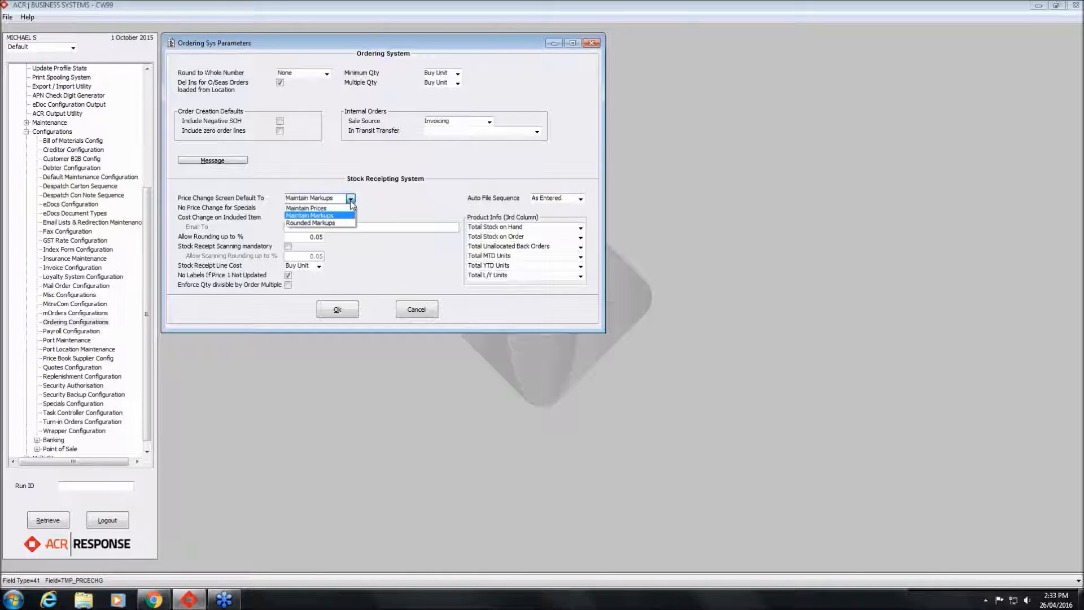
click(398, 208)
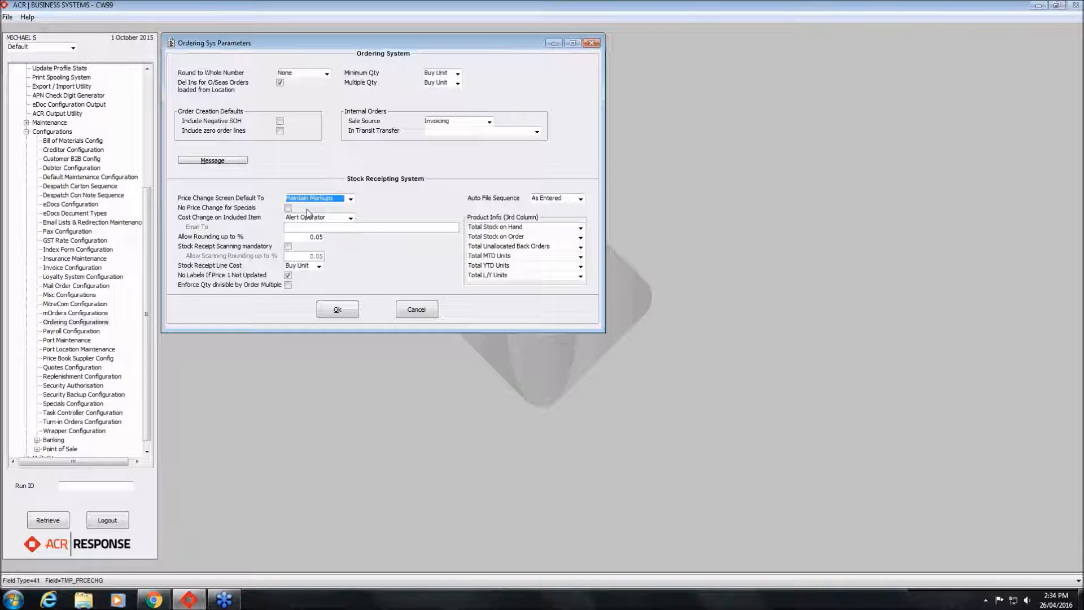
- Try other notification options for Cost Change on Included Item and set it back to Alert Operator
click(351, 218)
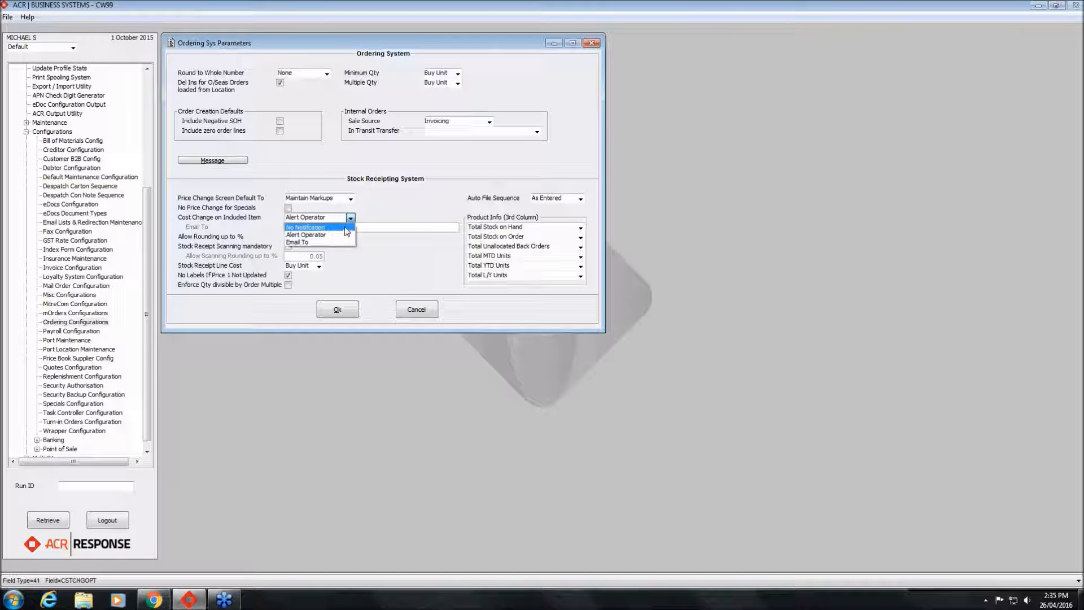
click(344, 243)
click(333, 227)
click(350, 218)
click(346, 236)
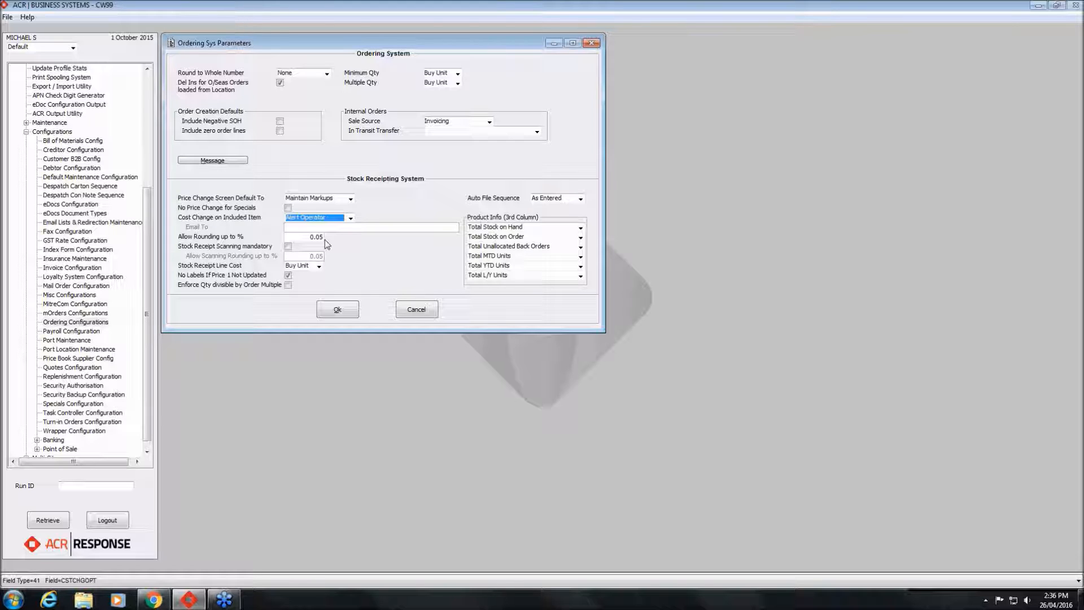
- Turn mandatory stock receipt scanning on and off, and switch Stock Receipt Line Cost to Sell Unit and back to Buy Unit
click(289, 246)
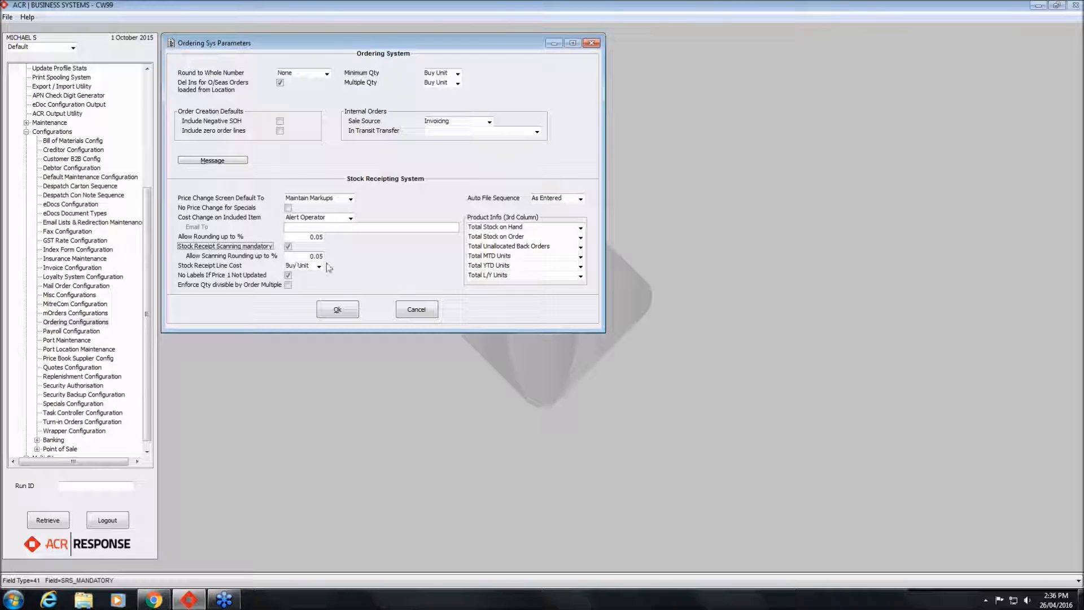
click(288, 247)
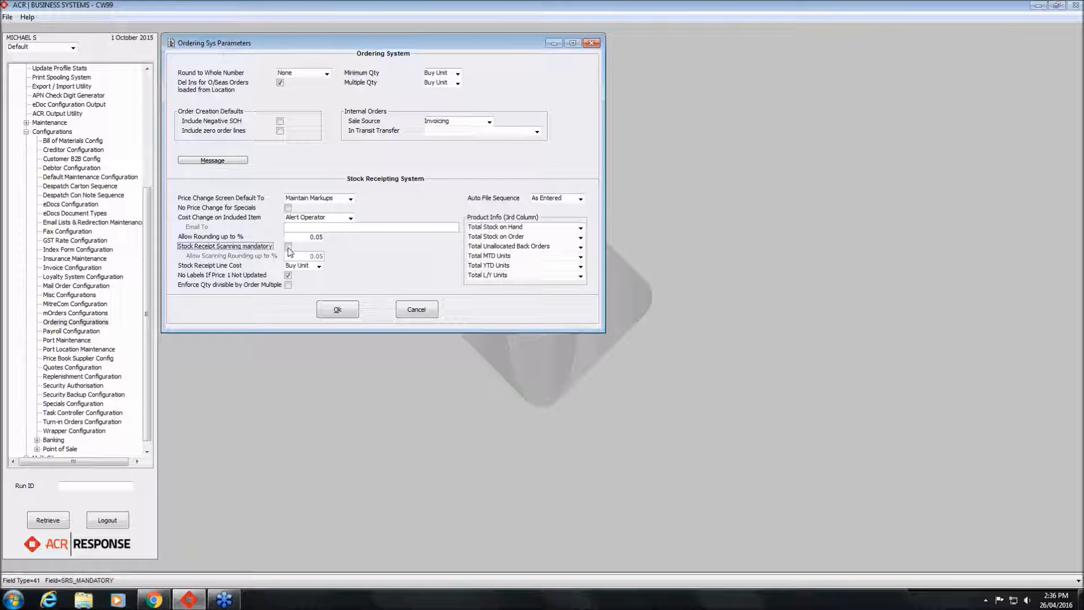
click(319, 266)
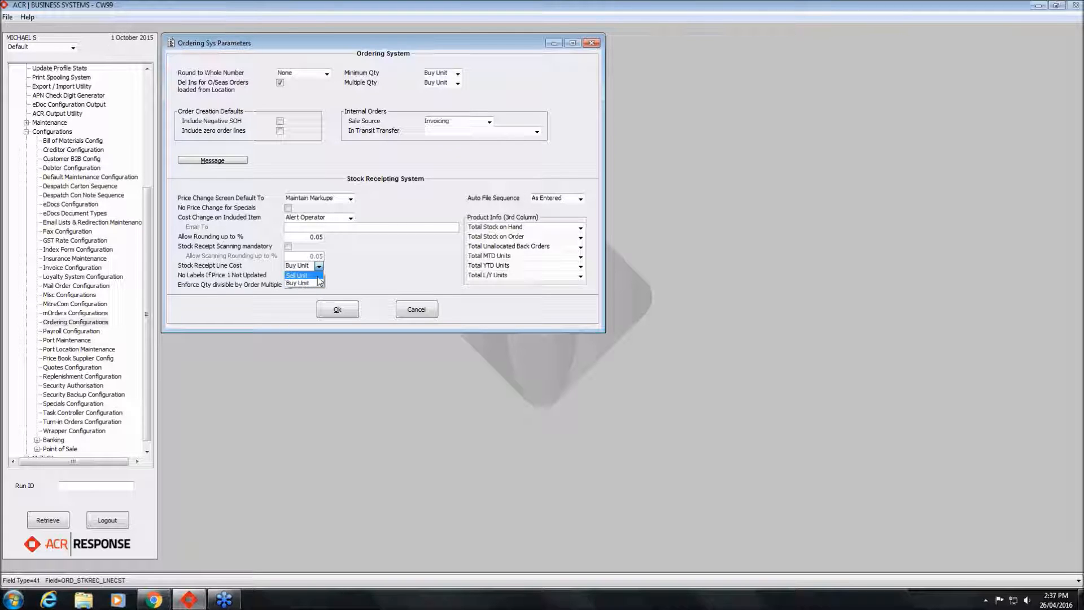
click(317, 277)
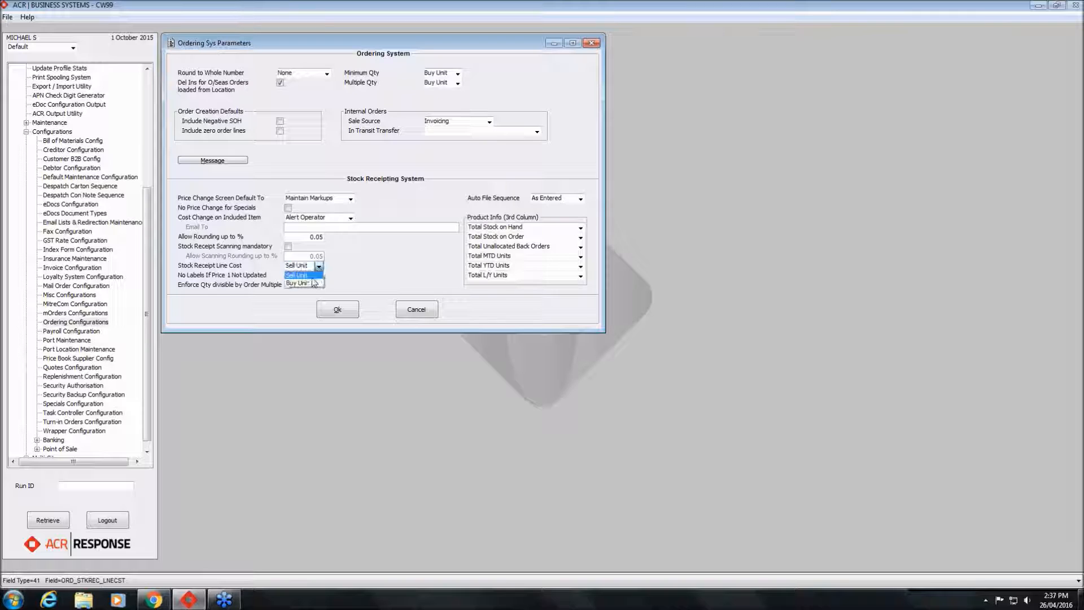
click(314, 283)
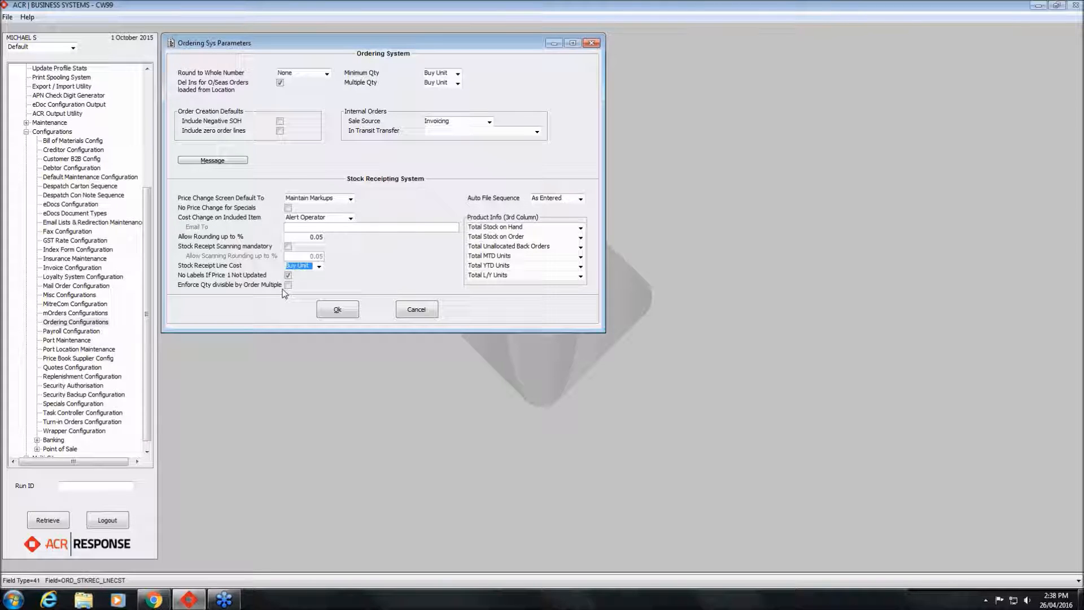
- Review the Auto File Sequence options, and try Price 2 Markup as the last Product Info entry before restoring Total L/Y Units
click(580, 199)
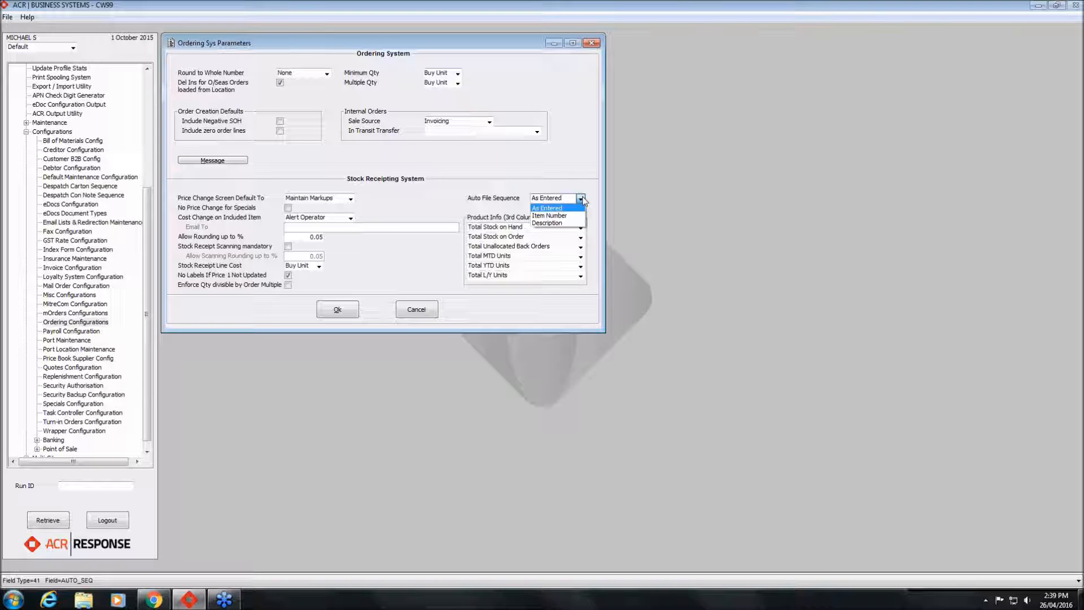
click(435, 207)
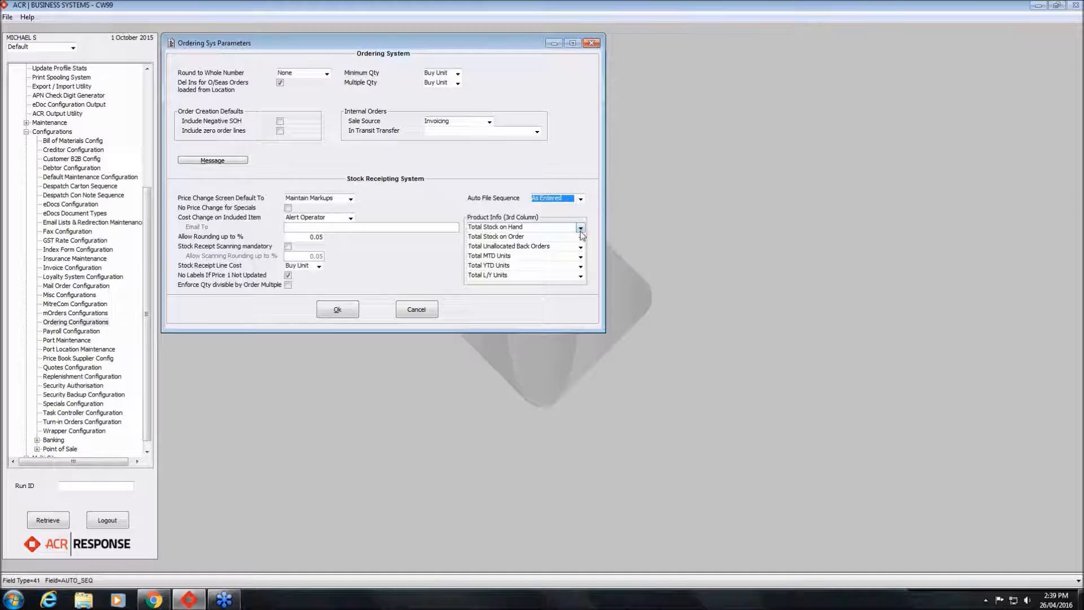
click(580, 275)
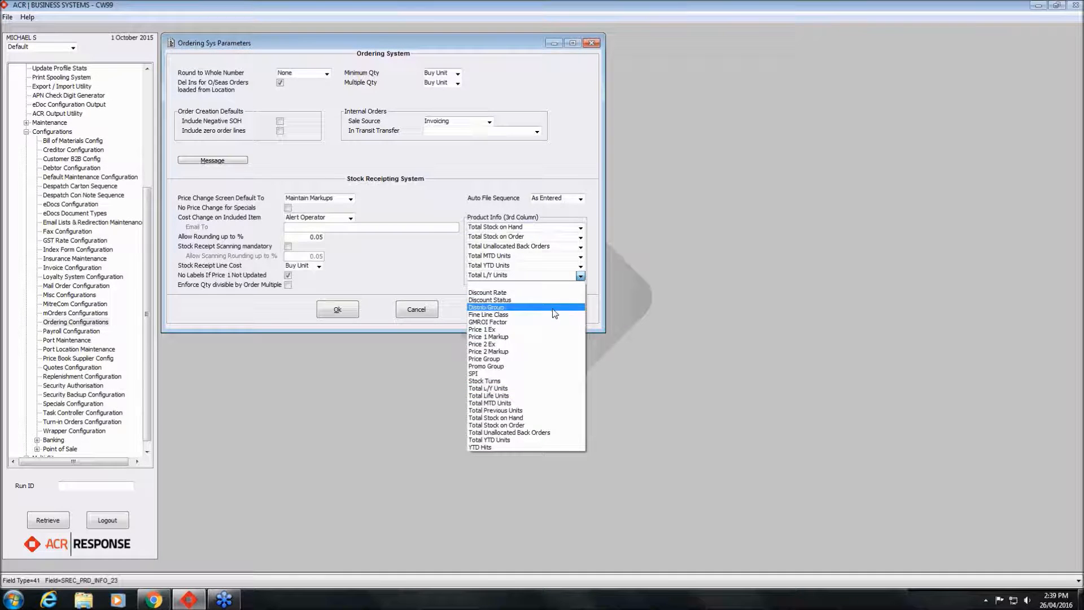
click(550, 355)
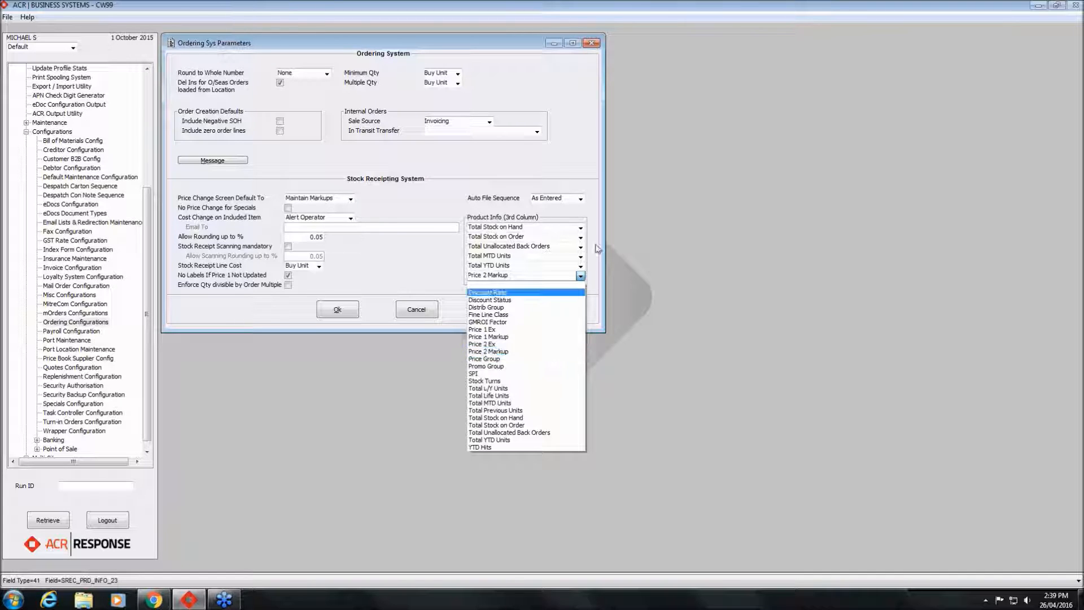
click(584, 275)
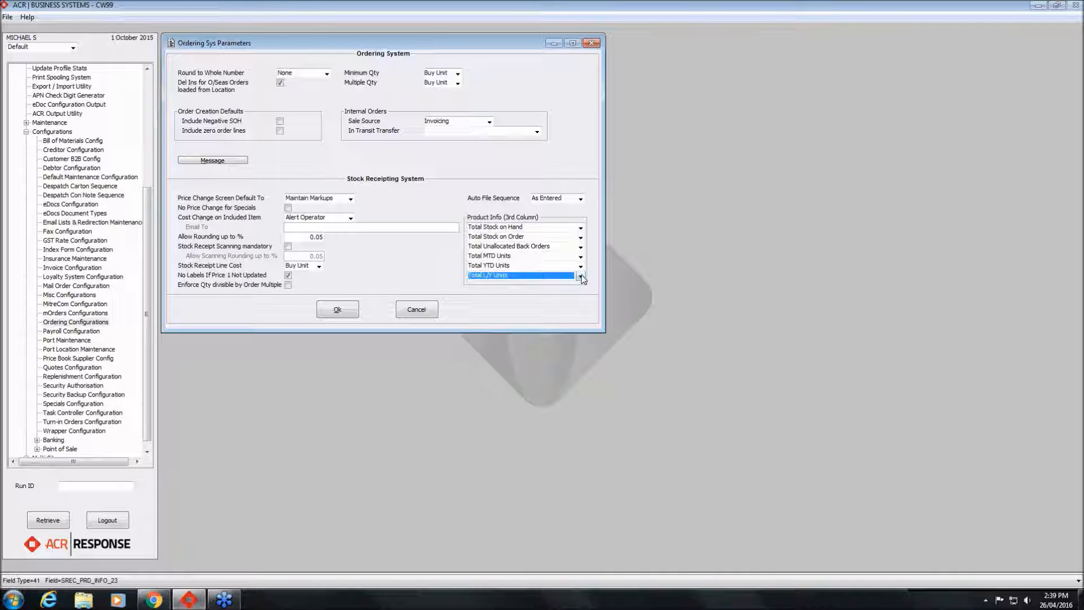
click(581, 276)
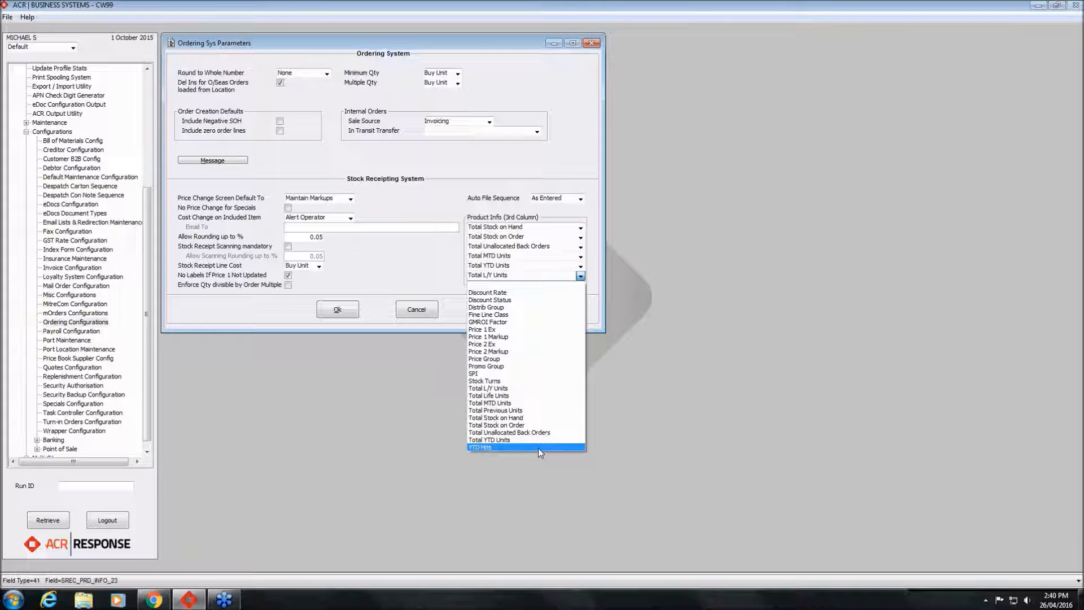
click(598, 291)
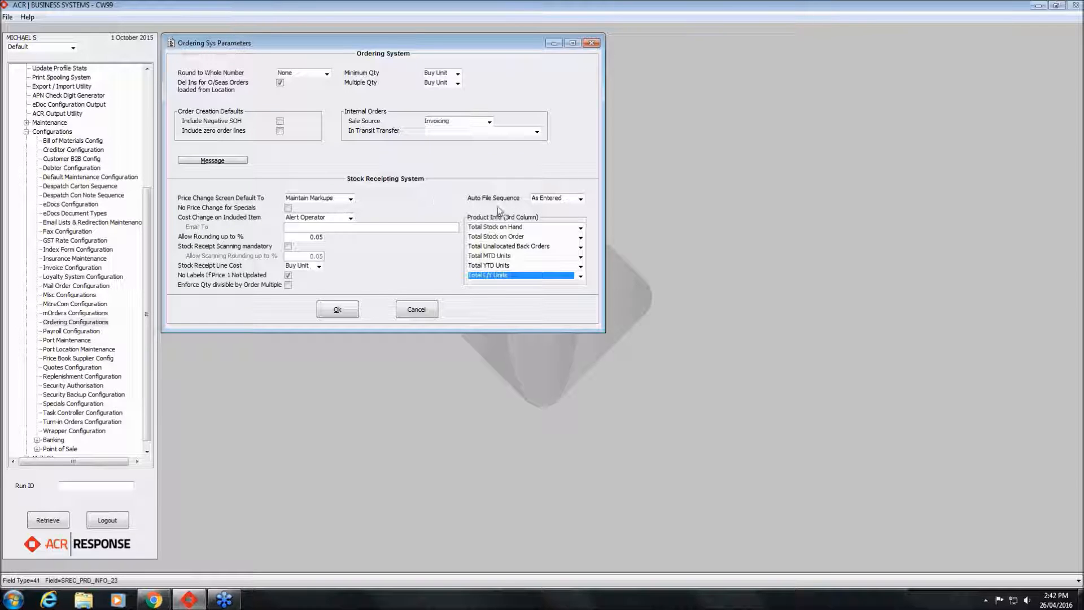
- Close the ordering system parameters and save the changes
click(423, 313)
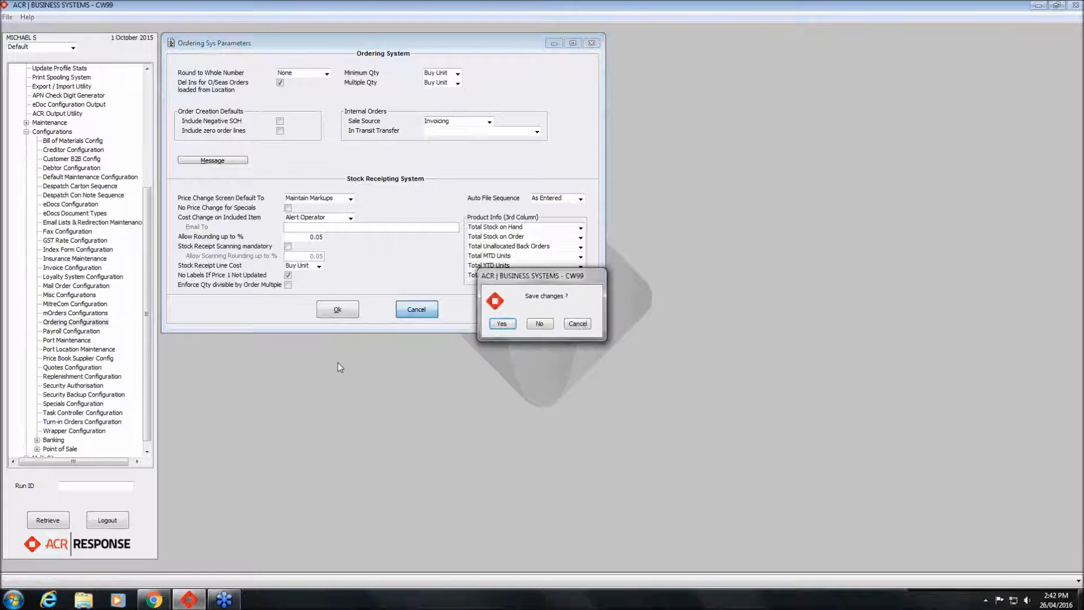
click(507, 324)
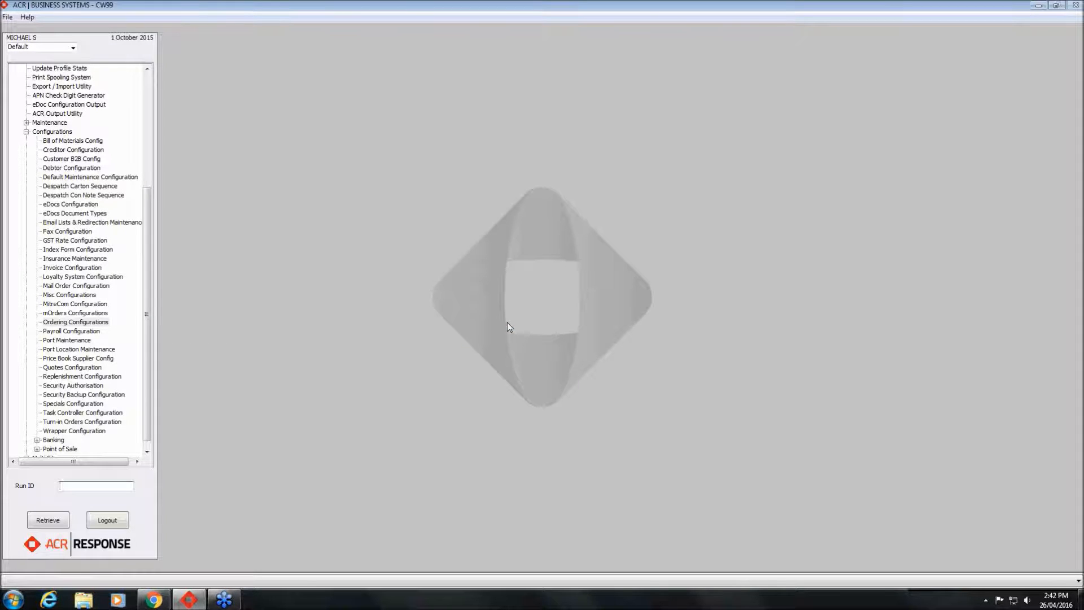
- Search the program menu for AUTO and open Stock Receipt Auto File to view its first entry
text(AUTO)
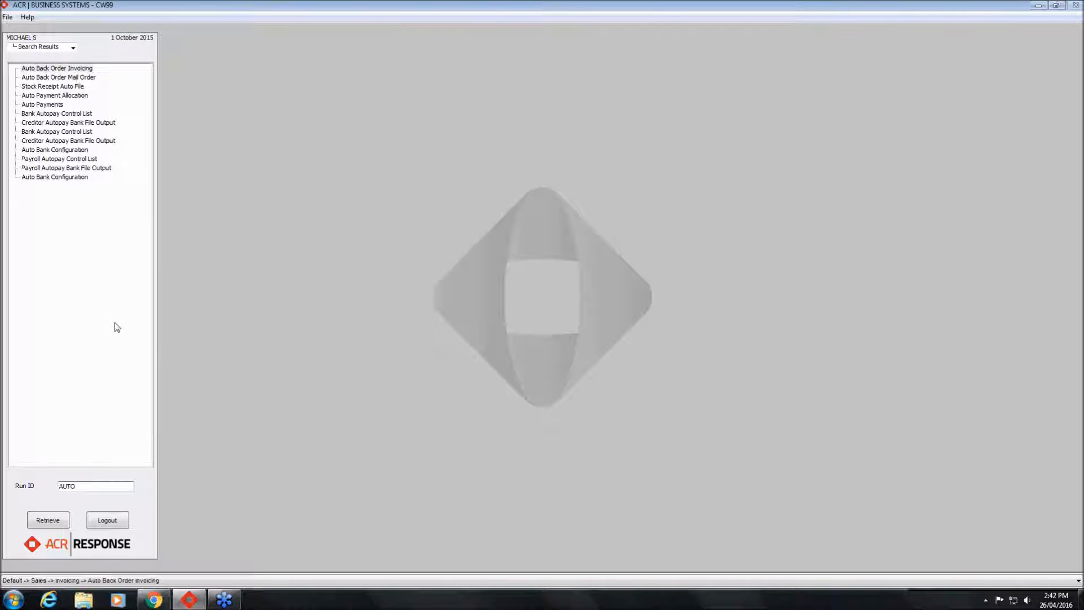
click(63, 85)
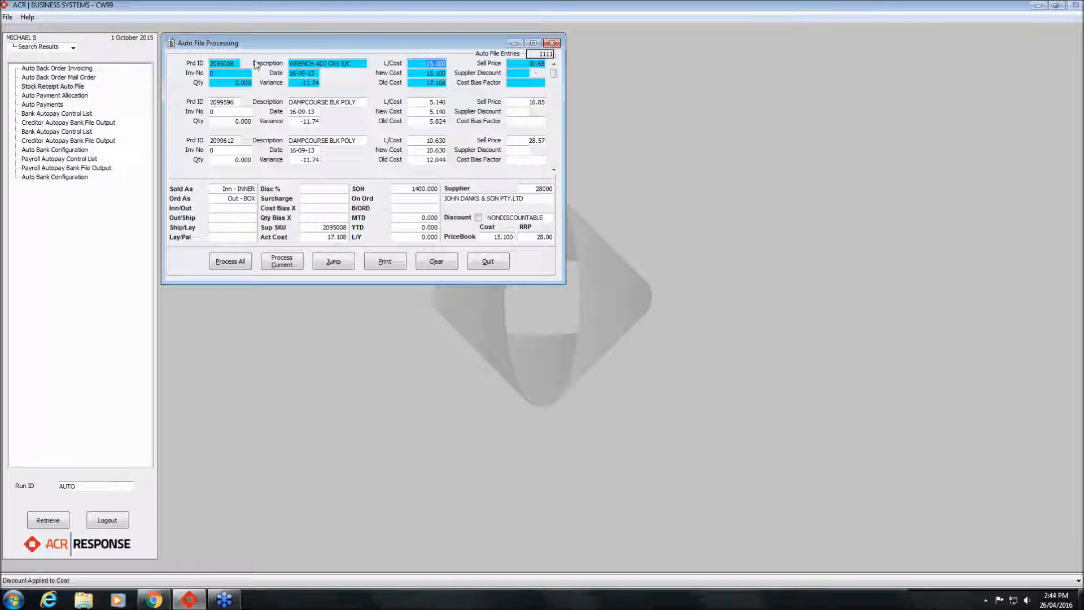
click(232, 65)
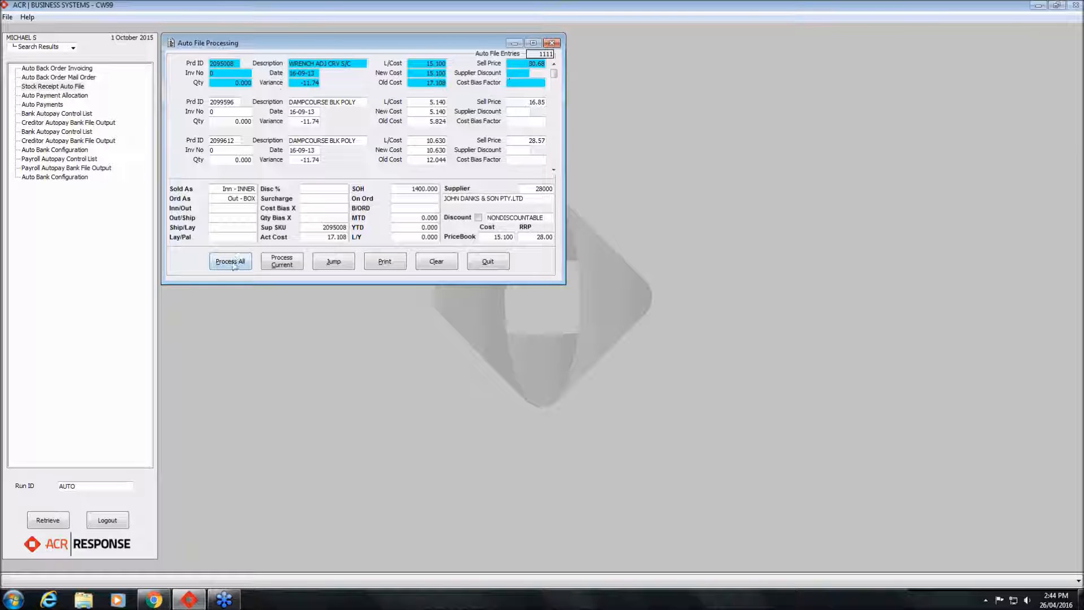
- View the cost change percentage settings for Jump, cancel them and quit Auto File Processing
click(333, 262)
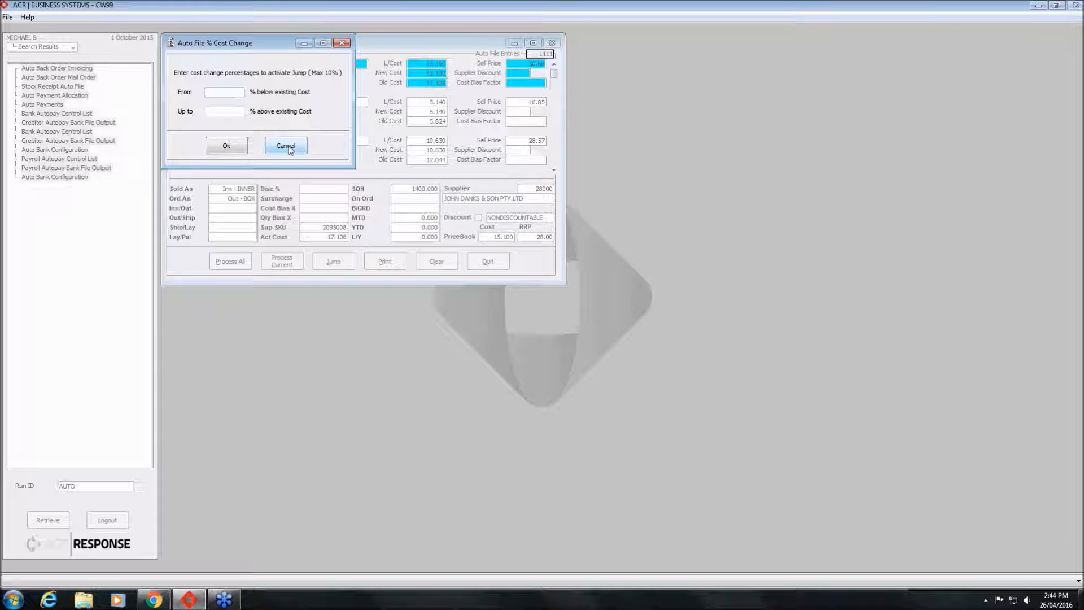
click(287, 146)
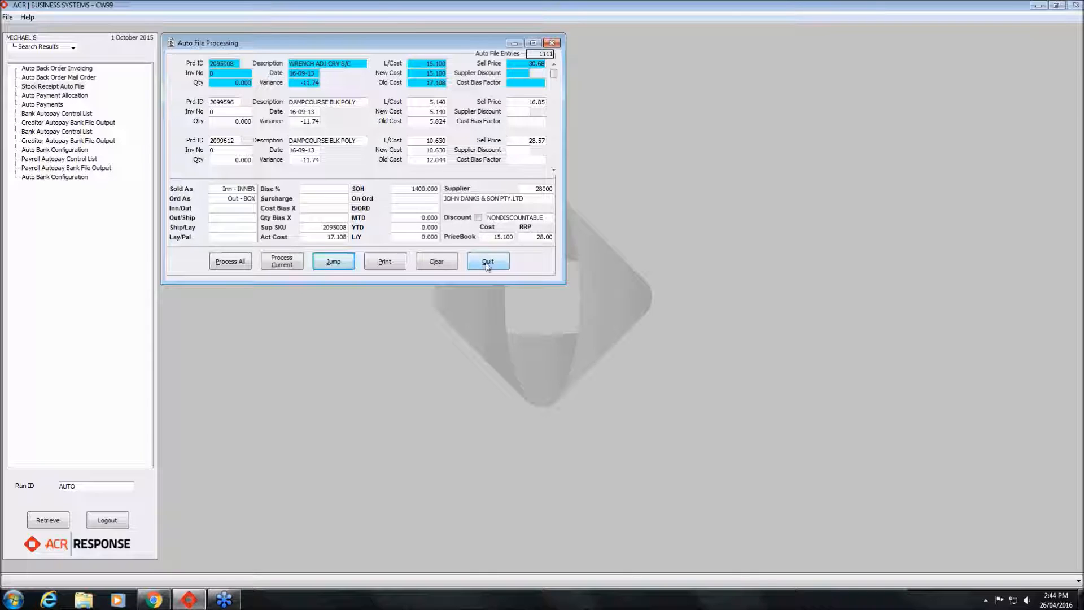
click(488, 262)
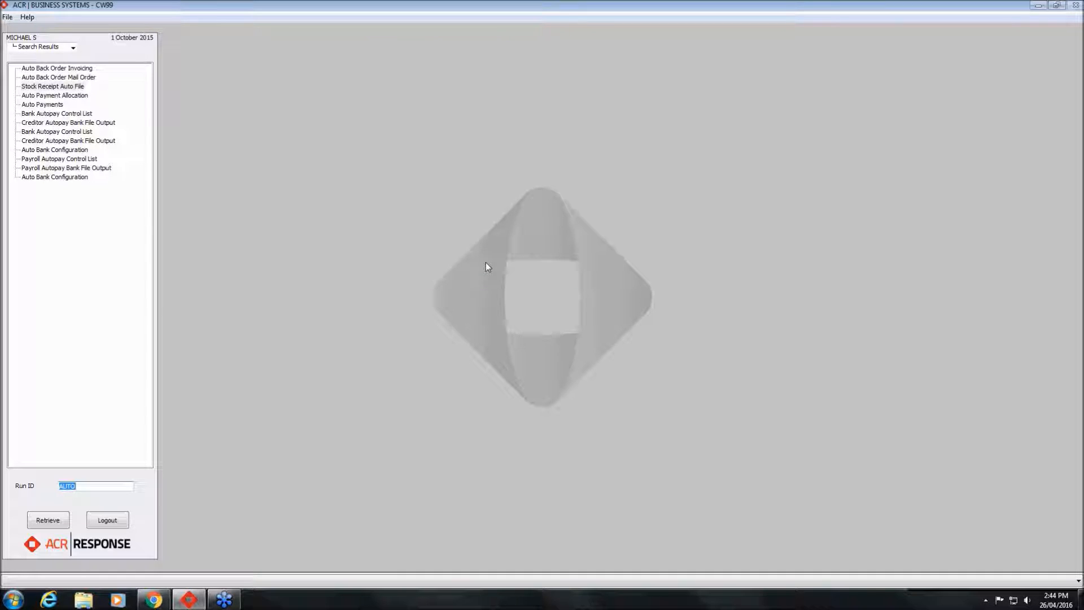
- Clear the program search and expand Stock Control down to the Stock Receipts programs and their Dashboards
key(BackSpace)
key(Return)
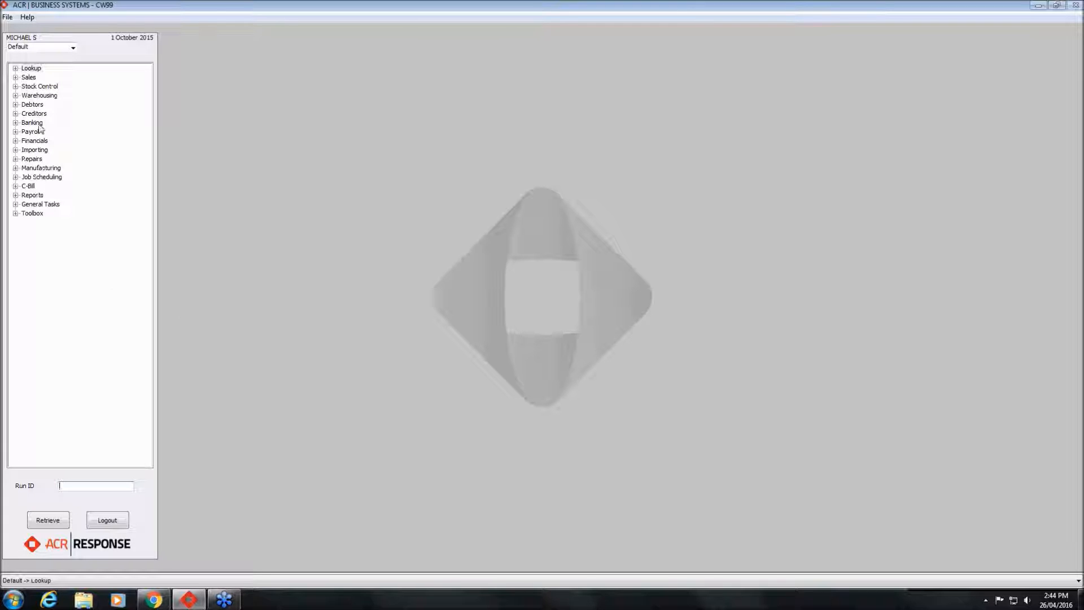
click(16, 87)
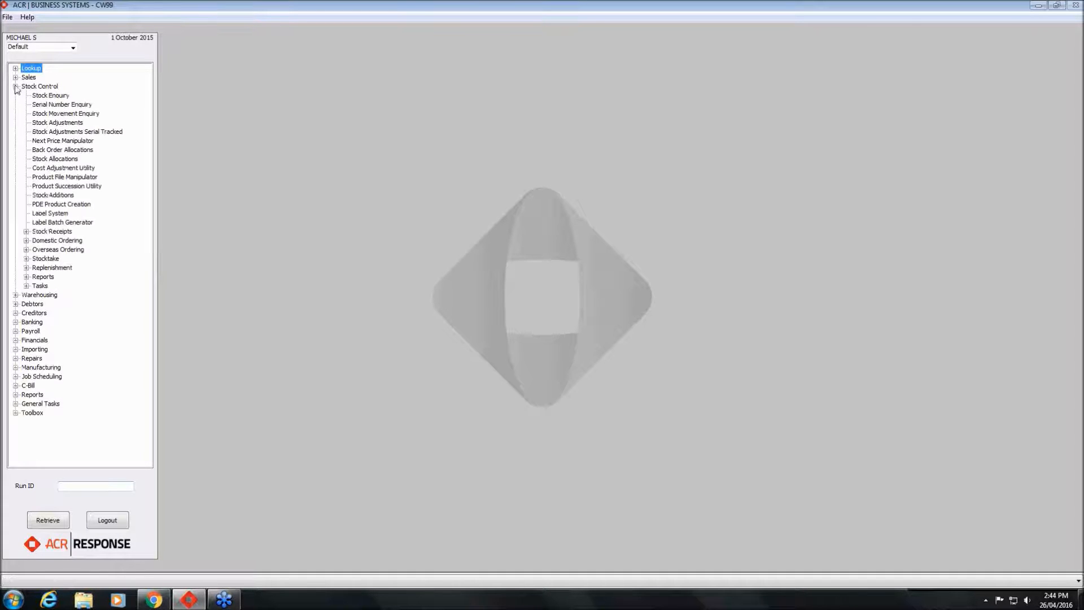
click(26, 231)
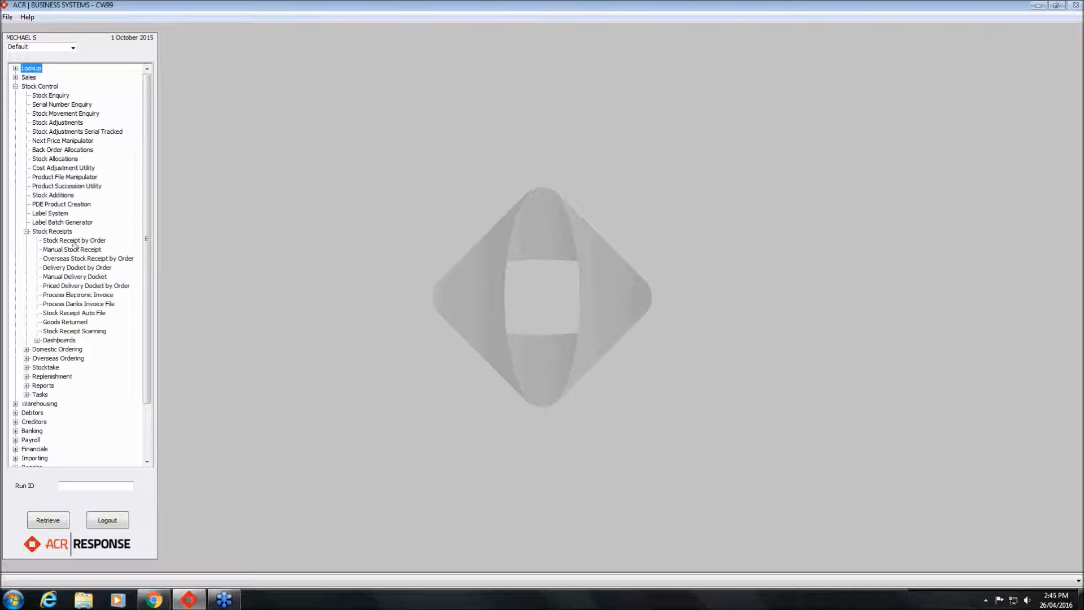
click(37, 340)
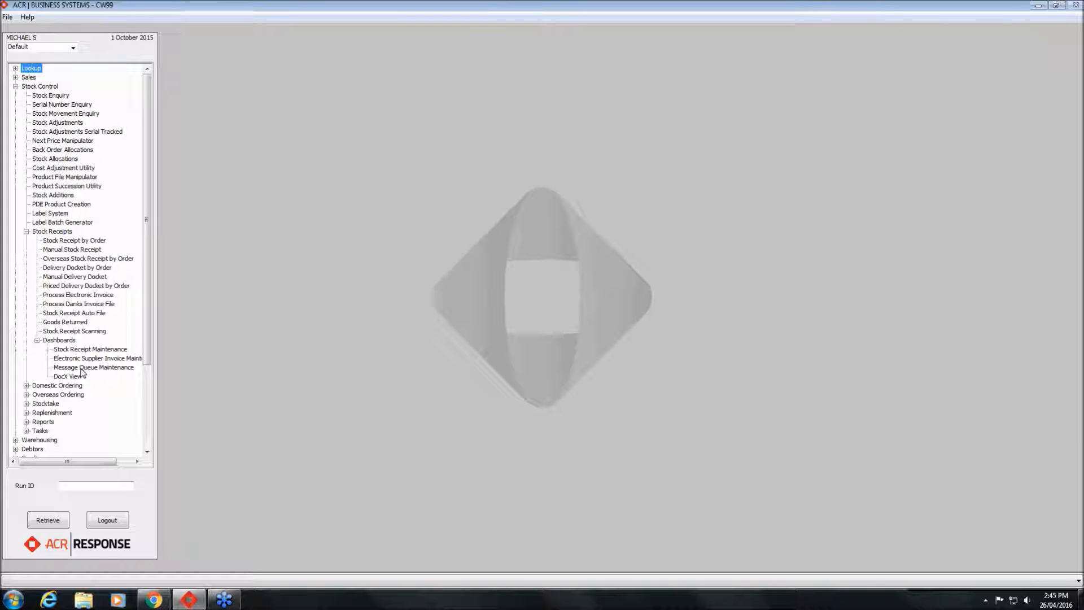
- Examine the stock receipt and delivery docket programs, both manual and by order, including Priced Delivery Docket by Order
click(78, 241)
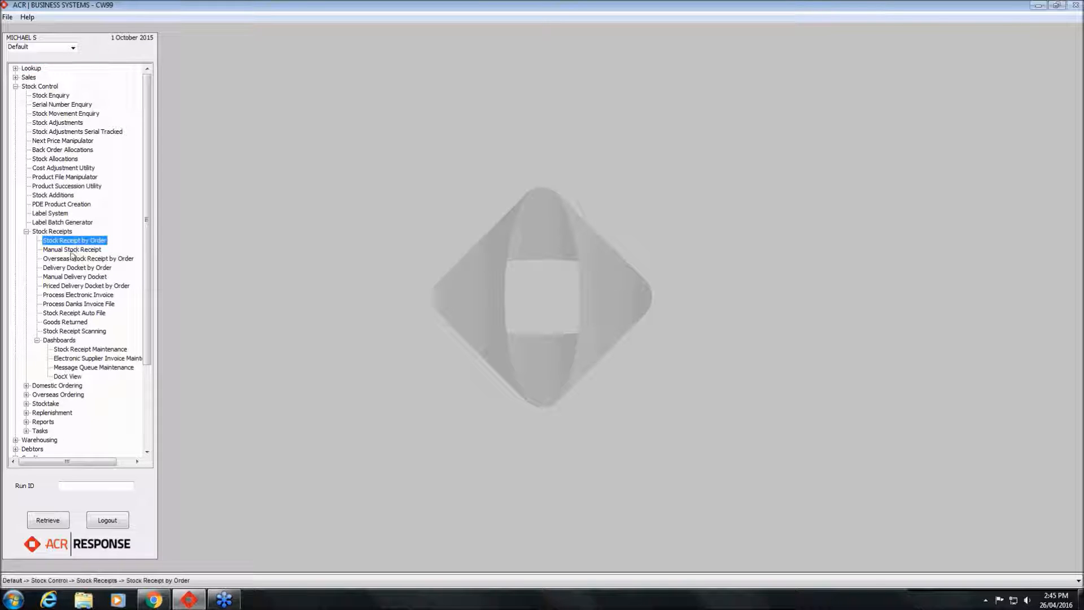
click(71, 251)
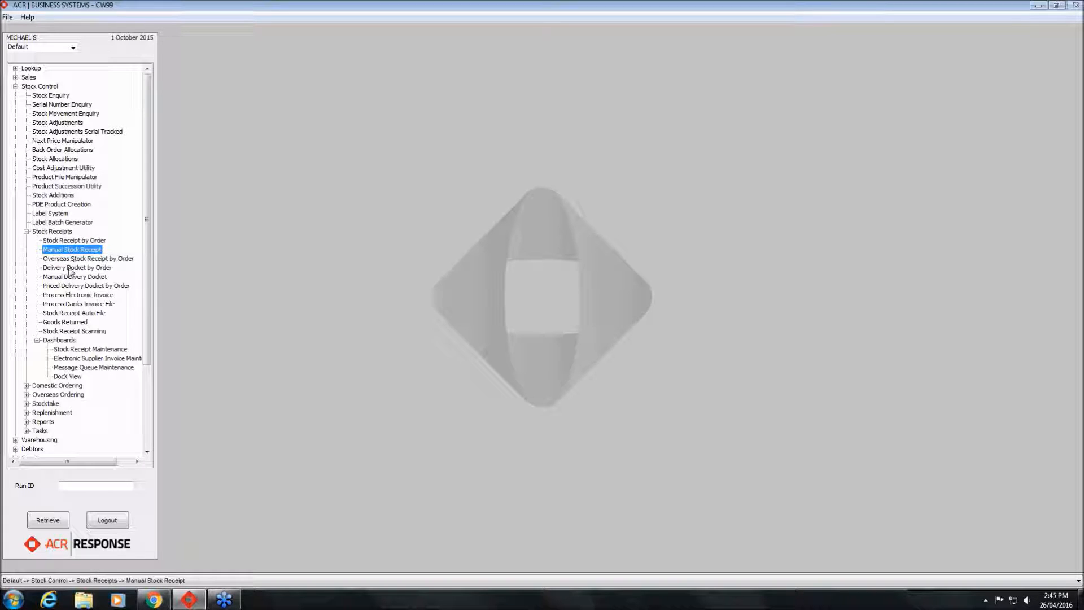
click(70, 268)
click(75, 277)
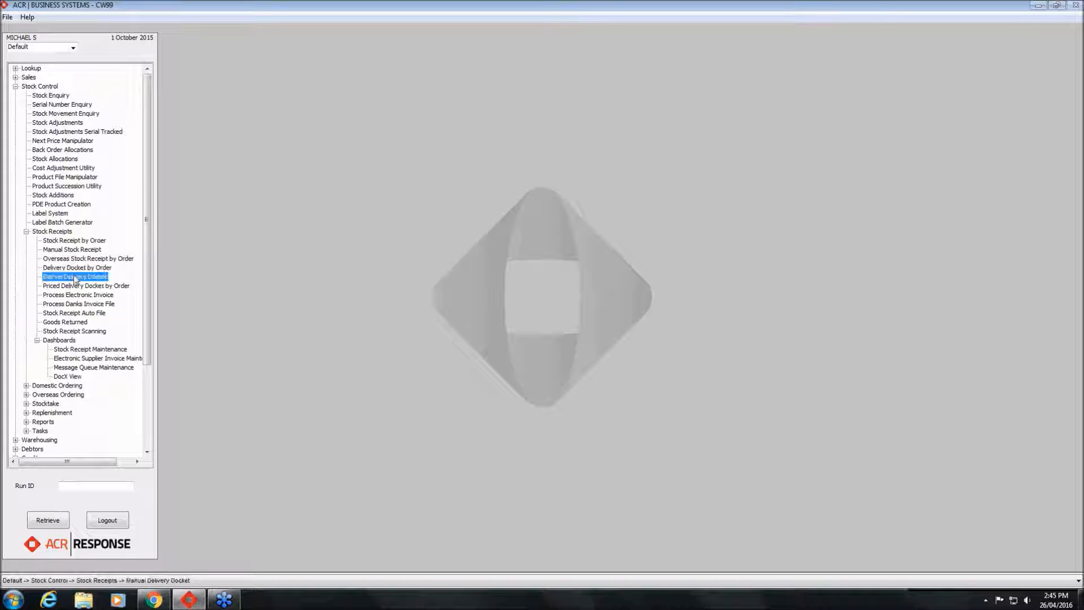
click(80, 242)
click(78, 251)
click(82, 269)
click(84, 277)
click(83, 267)
click(74, 279)
click(81, 270)
click(74, 280)
click(81, 241)
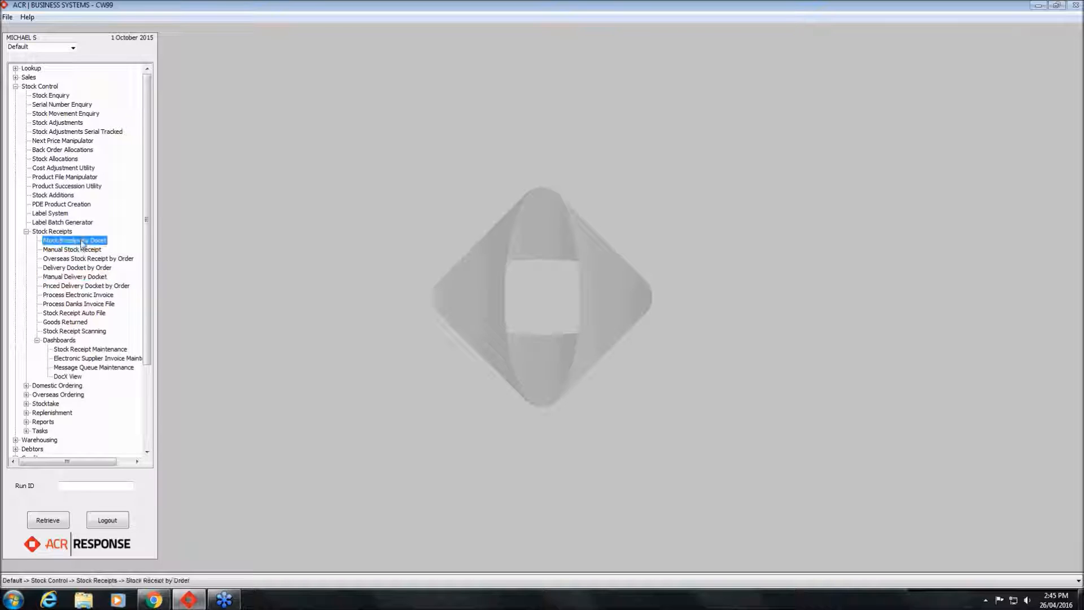
click(82, 249)
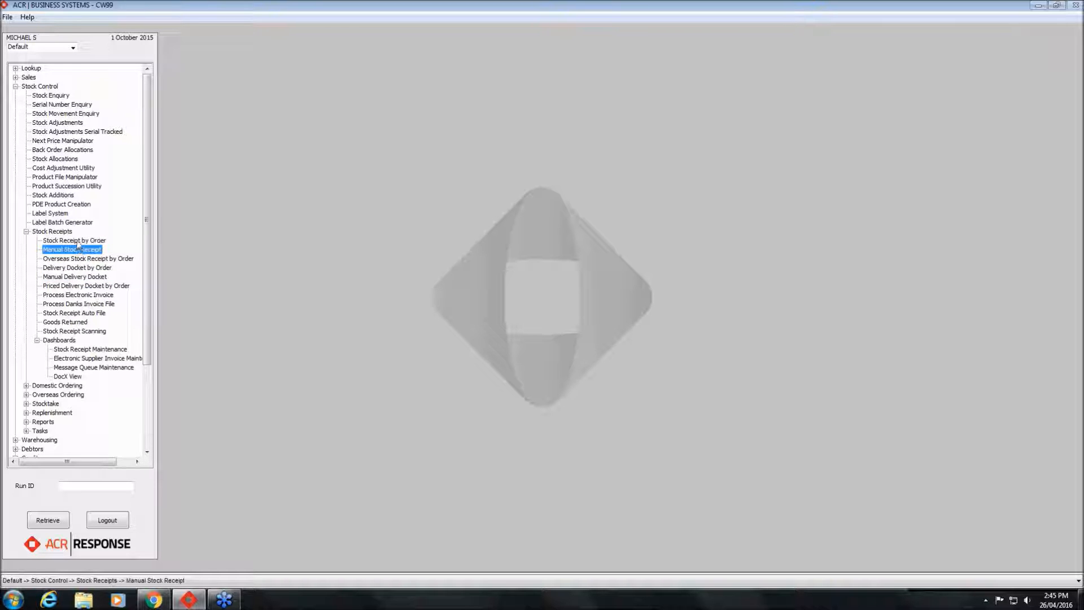
click(81, 242)
click(82, 250)
click(81, 286)
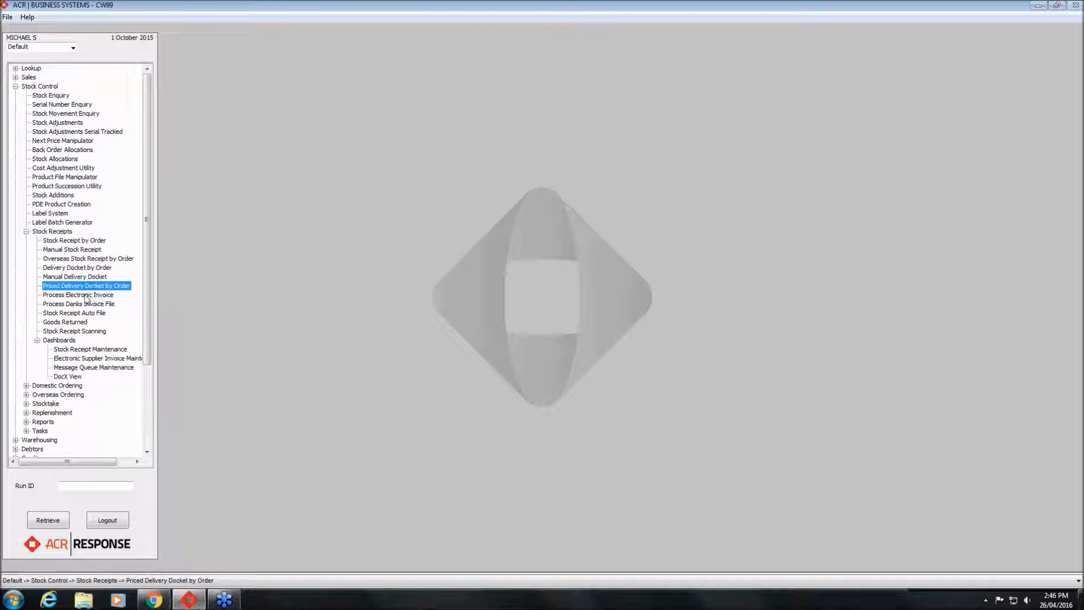
- Examine the Process Electronic Invoice, Process Danks Invoice File, Stock Receipt Auto File and Goods Returned programs under Stock Receipts
click(85, 299)
click(86, 305)
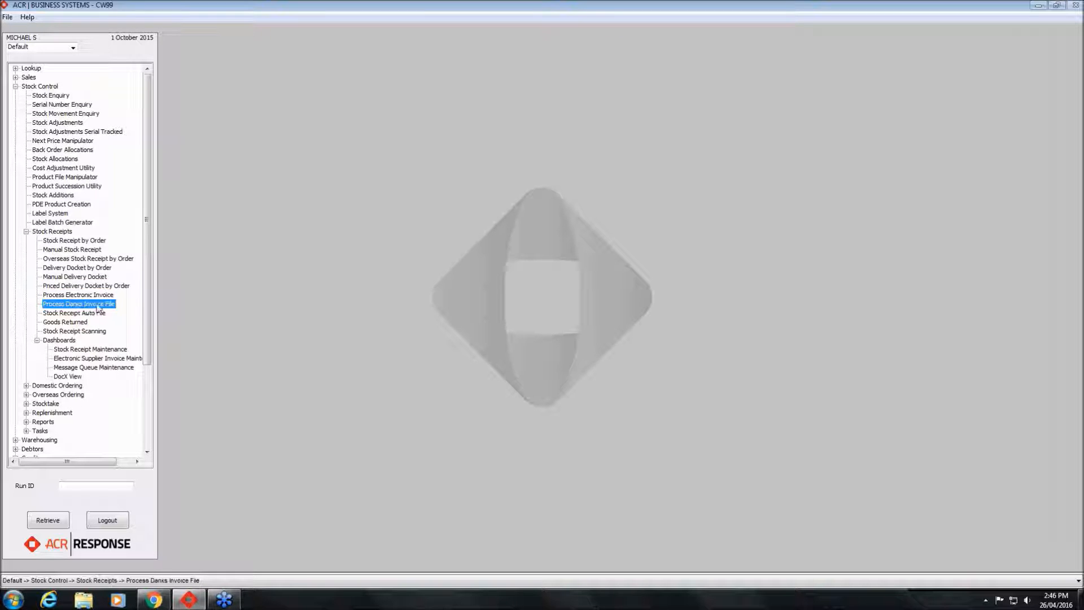
click(98, 295)
click(98, 304)
click(100, 296)
click(99, 304)
click(99, 296)
click(99, 304)
click(88, 314)
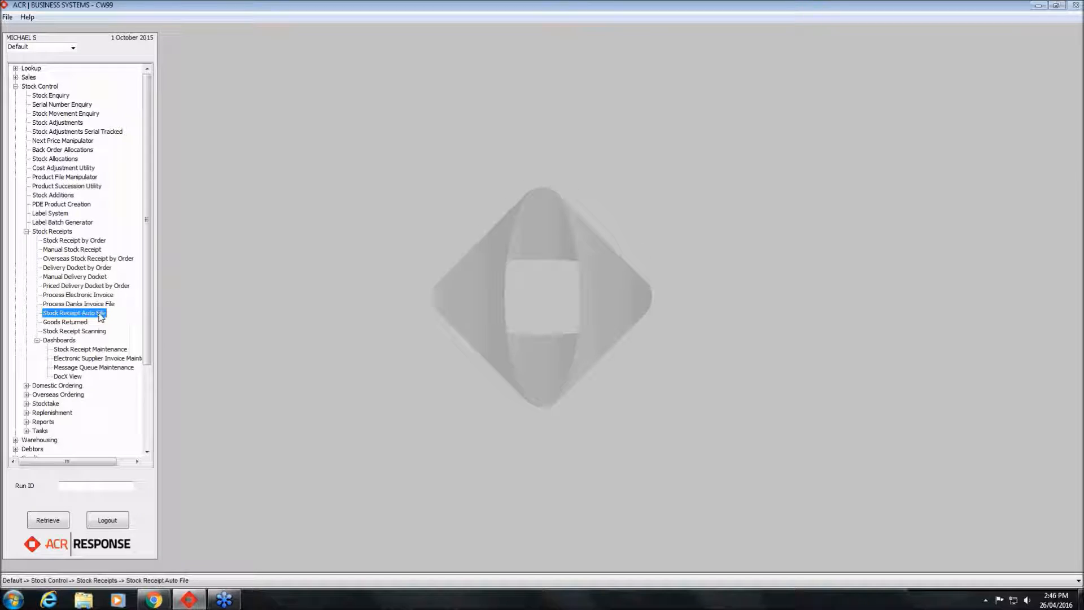
click(81, 323)
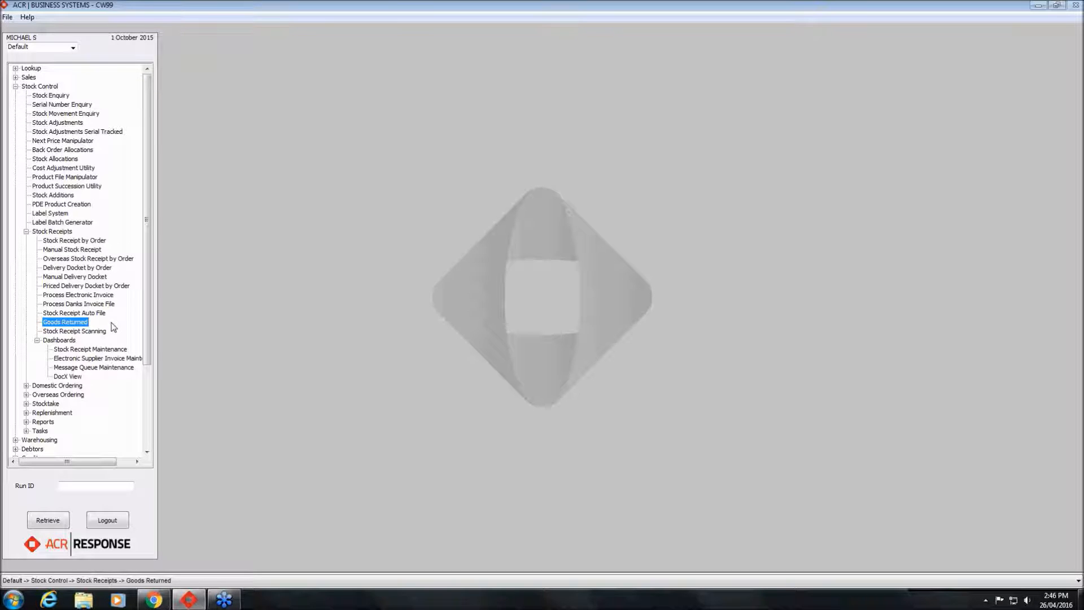
- Compare the by-order and manual programs for stock receipts and delivery dockets in the Stock Receipts list
click(78, 250)
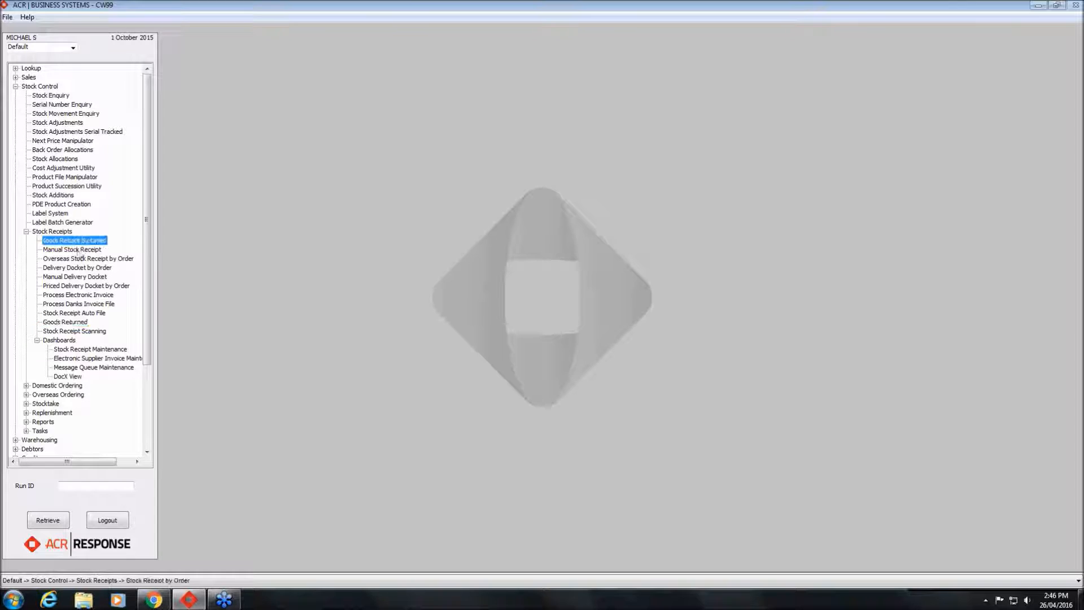
click(79, 268)
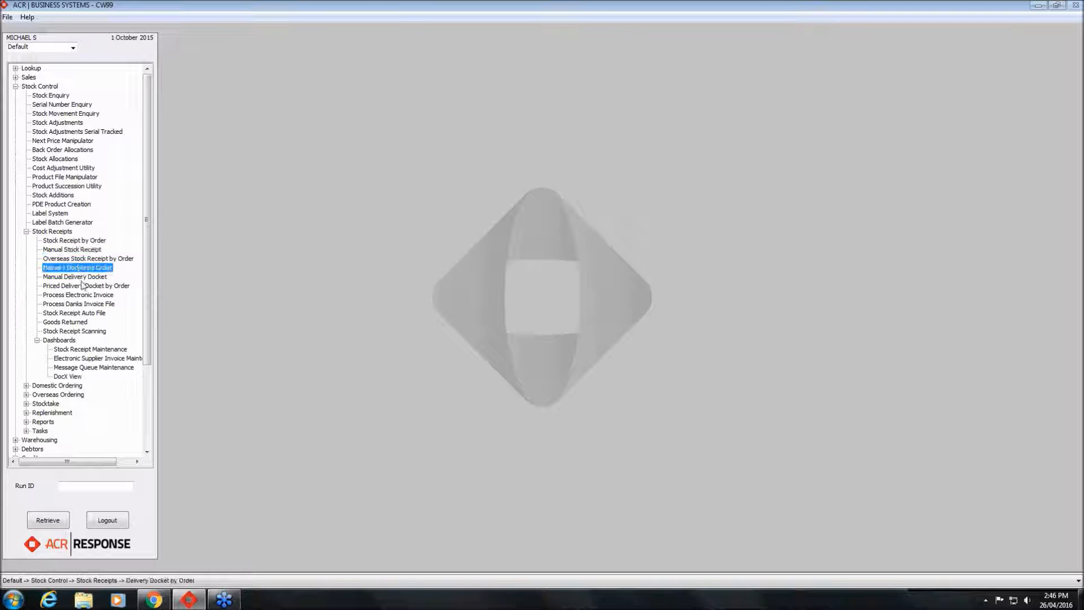
click(84, 278)
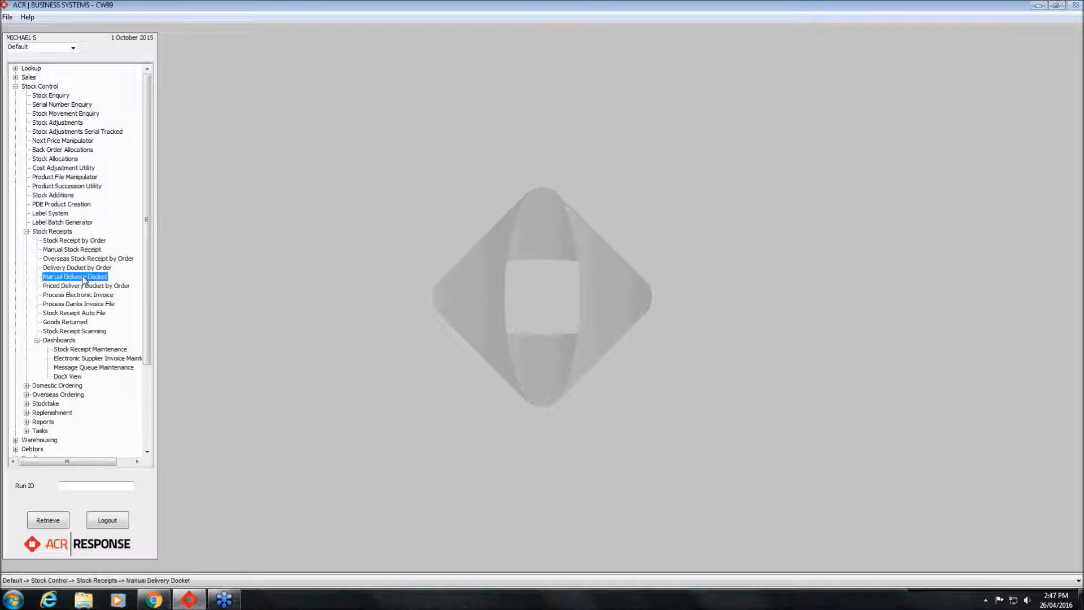
click(90, 250)
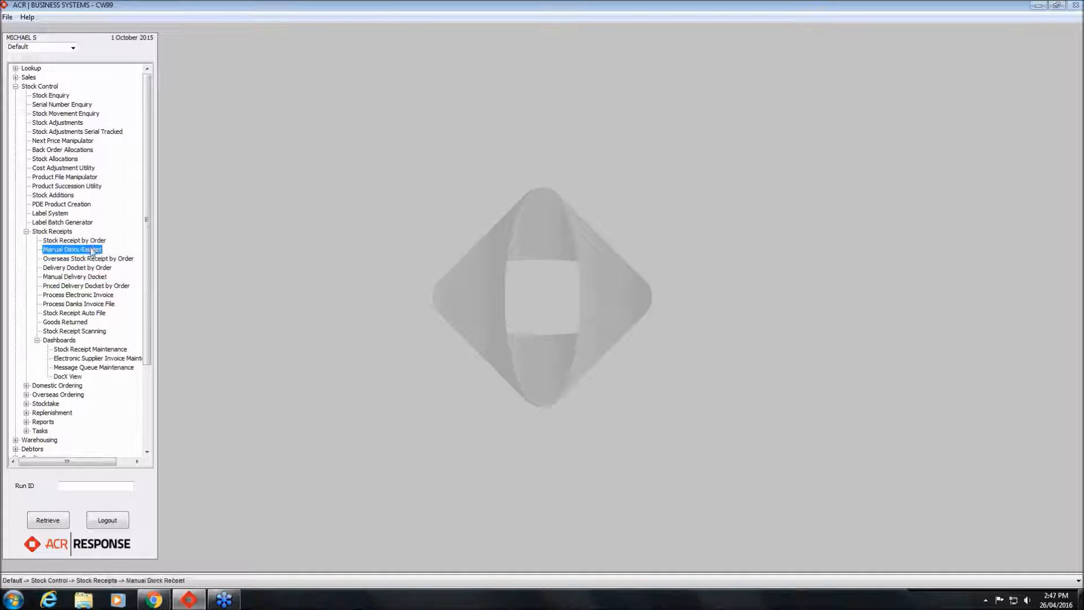
click(99, 242)
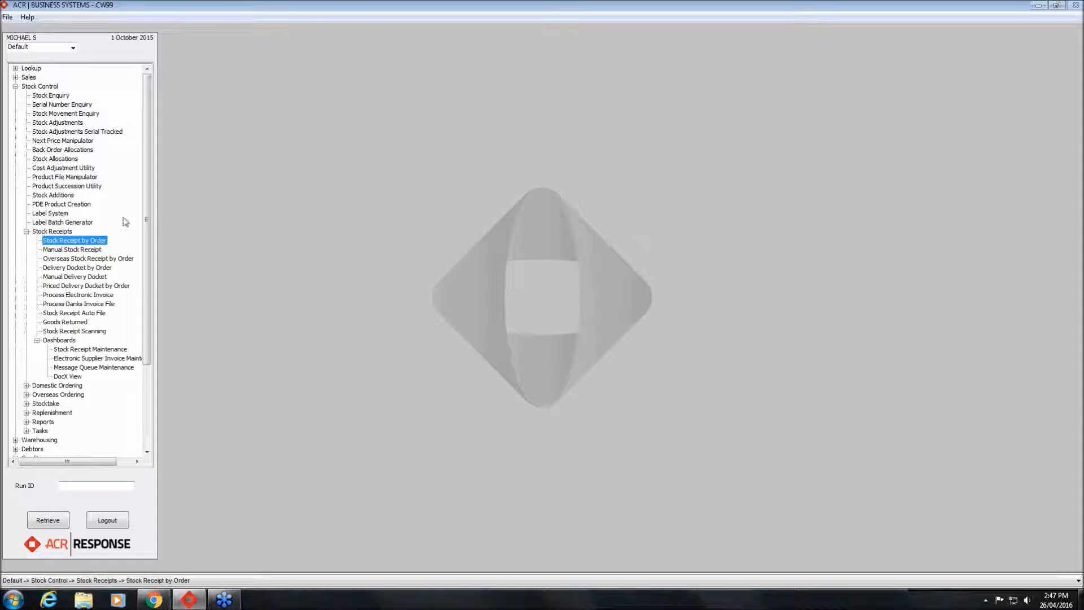
click(97, 250)
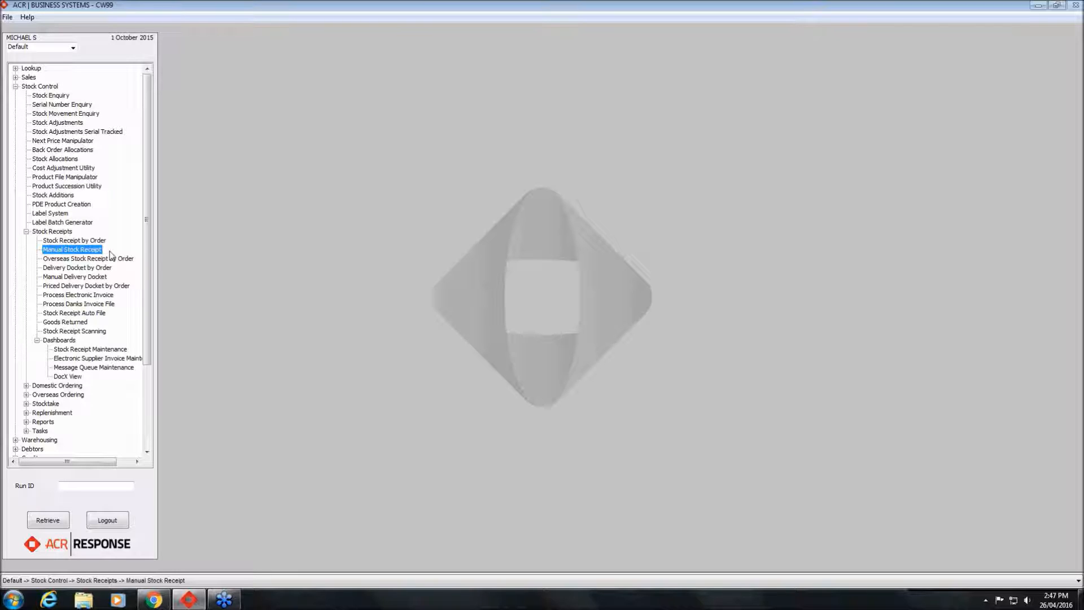
click(101, 242)
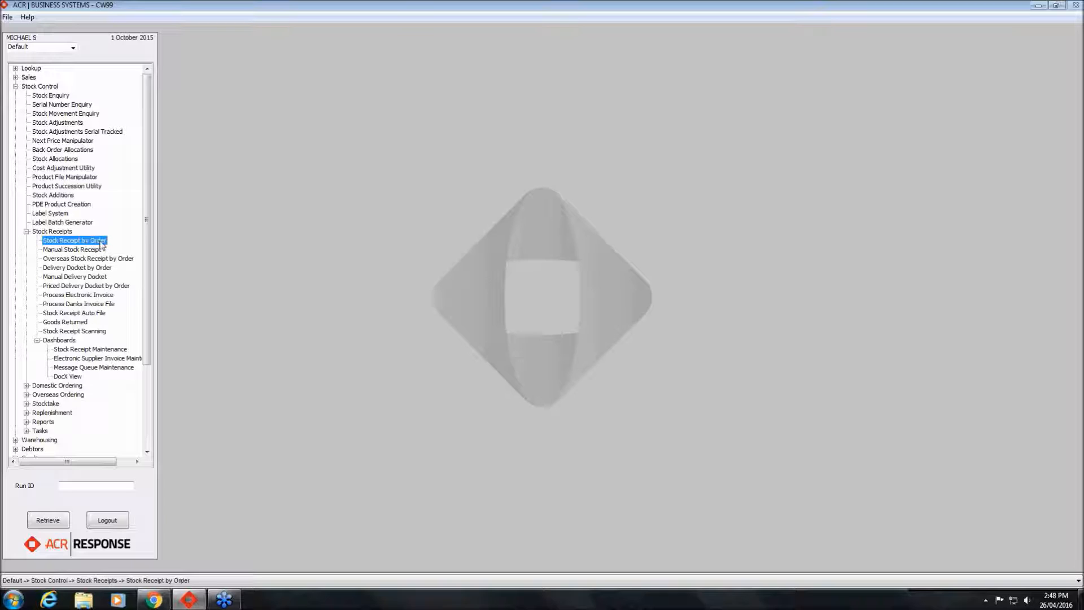
click(97, 251)
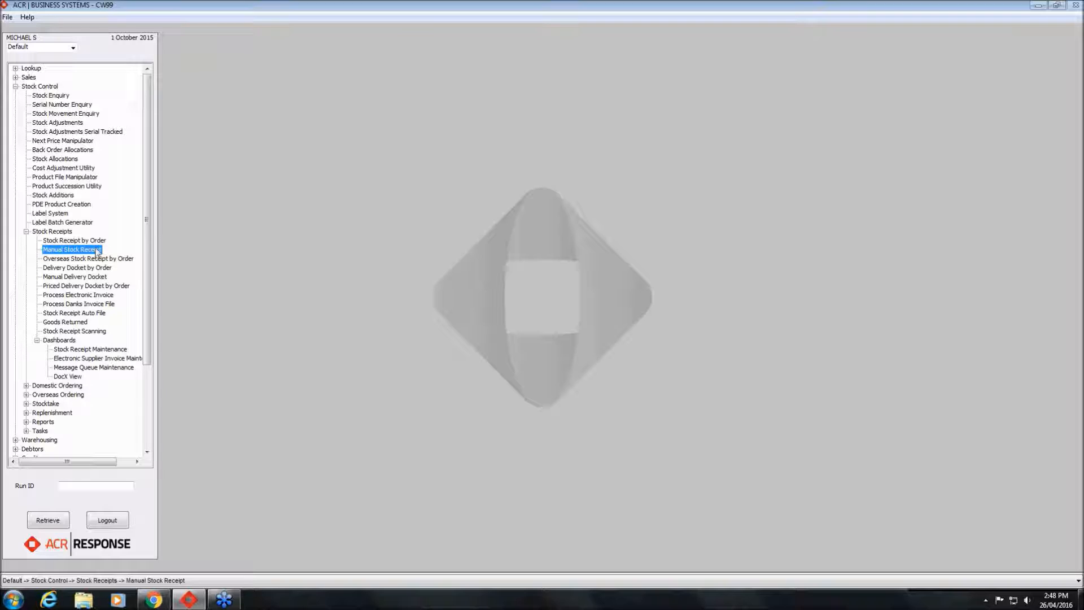
click(96, 241)
click(94, 250)
click(95, 241)
click(94, 250)
- View the Manual Stock Receipt entry form and the Stock Receipt by Order search, leaving each without entering anything
double_click(96, 250)
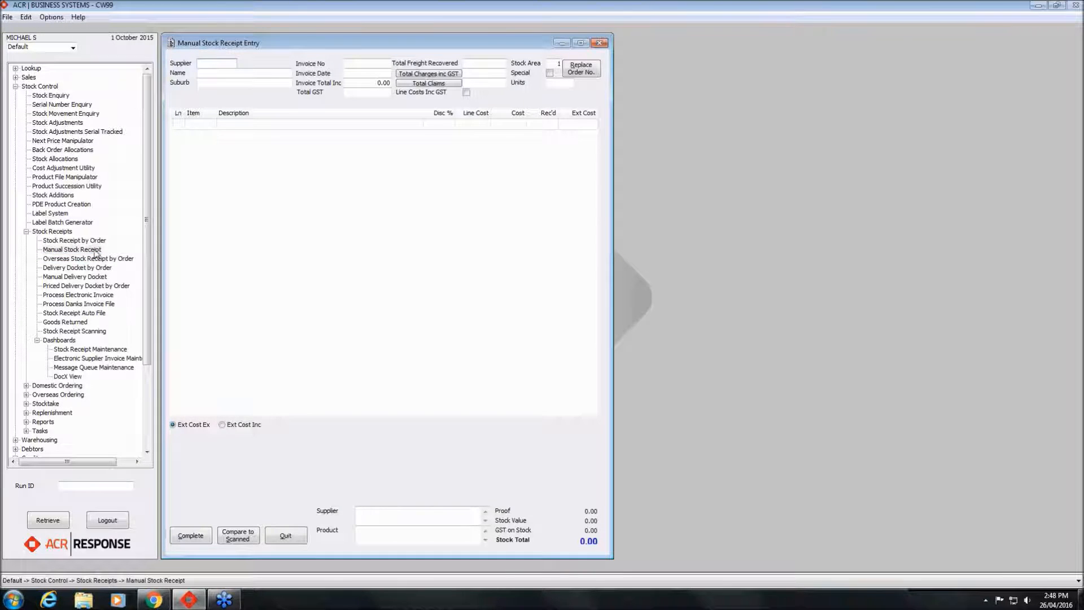
click(280, 536)
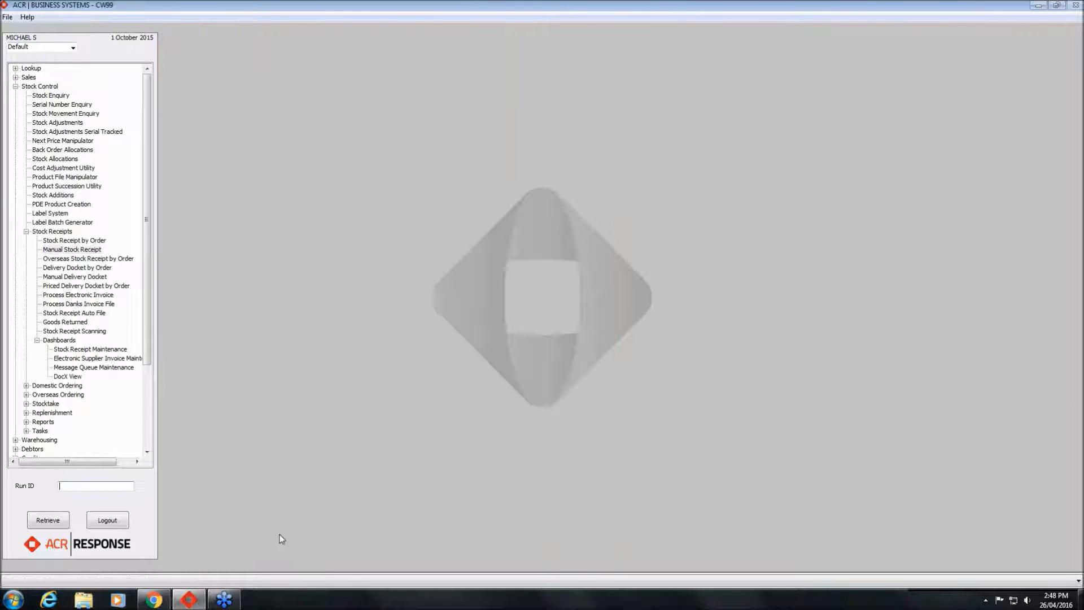
double_click(85, 240)
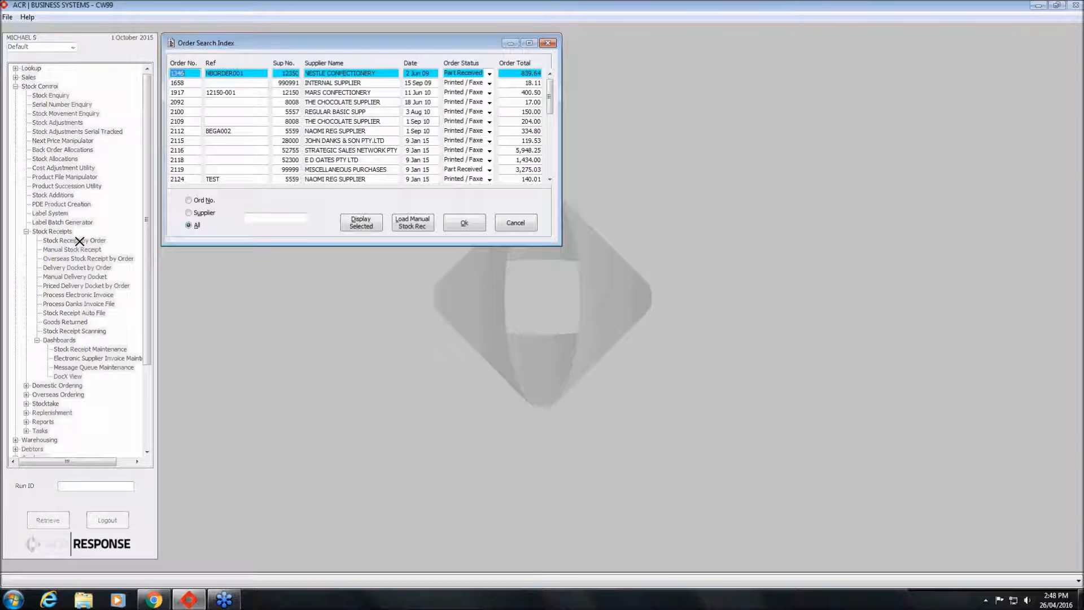
click(514, 224)
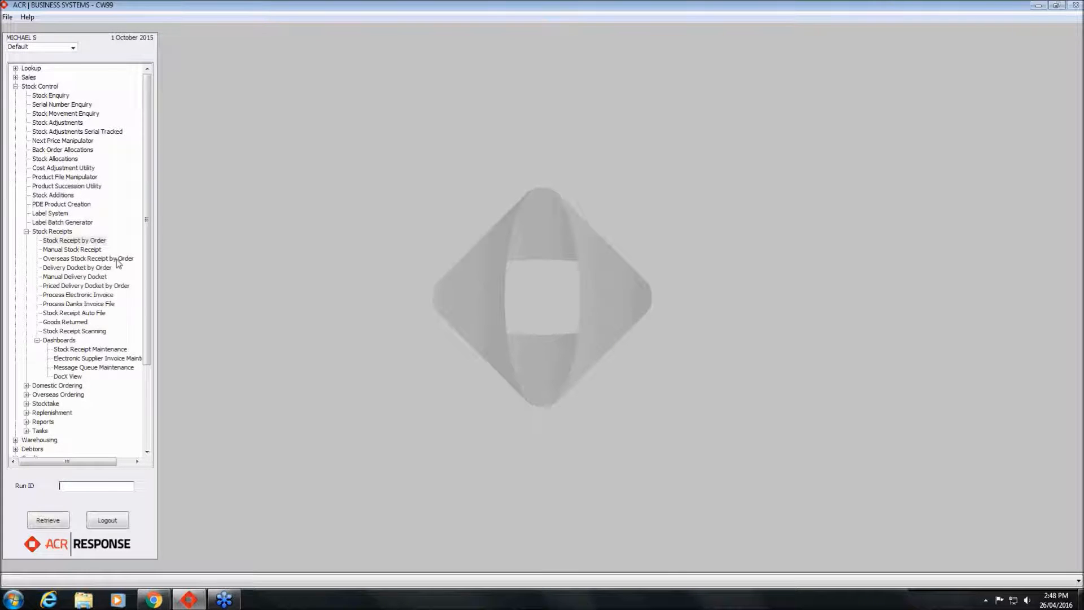
double_click(73, 250)
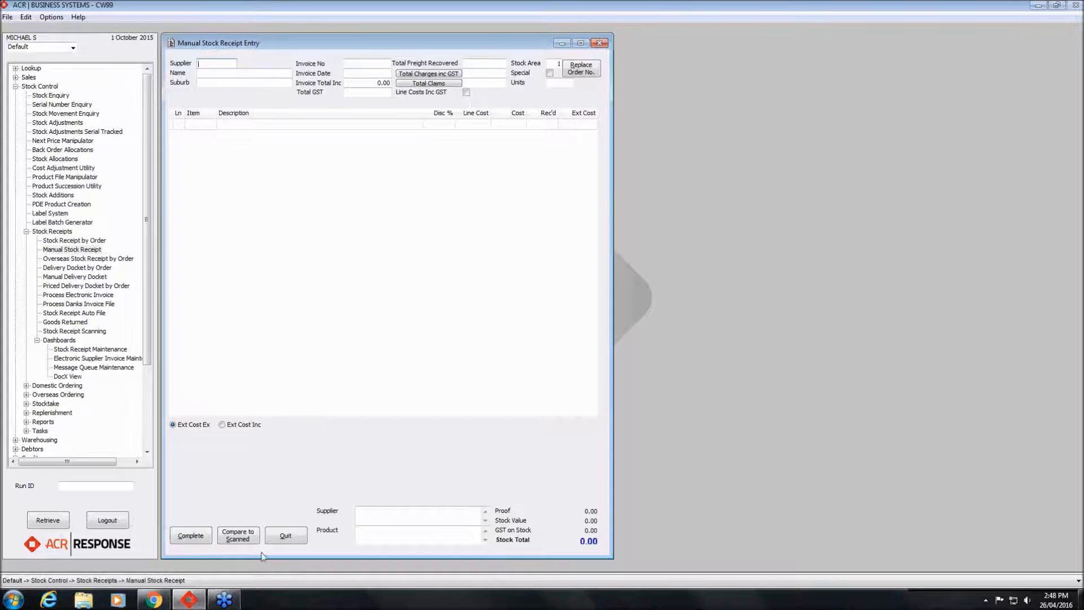
click(286, 535)
- Open Stock Receipt by Order, search by order number and load the matching REGULAR BASIC SUPP order
double_click(79, 240)
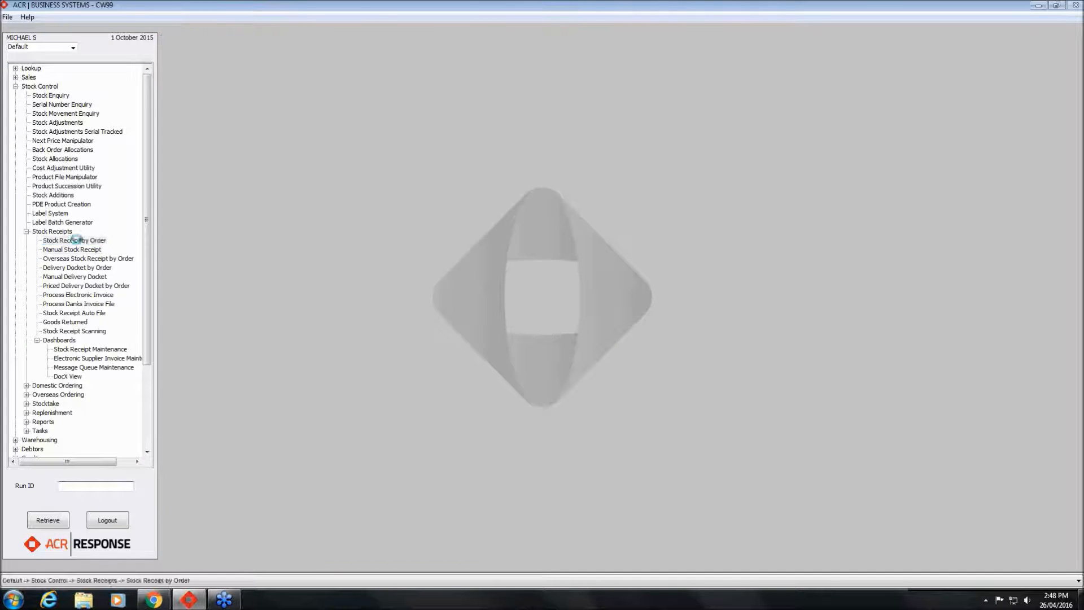
click(189, 201)
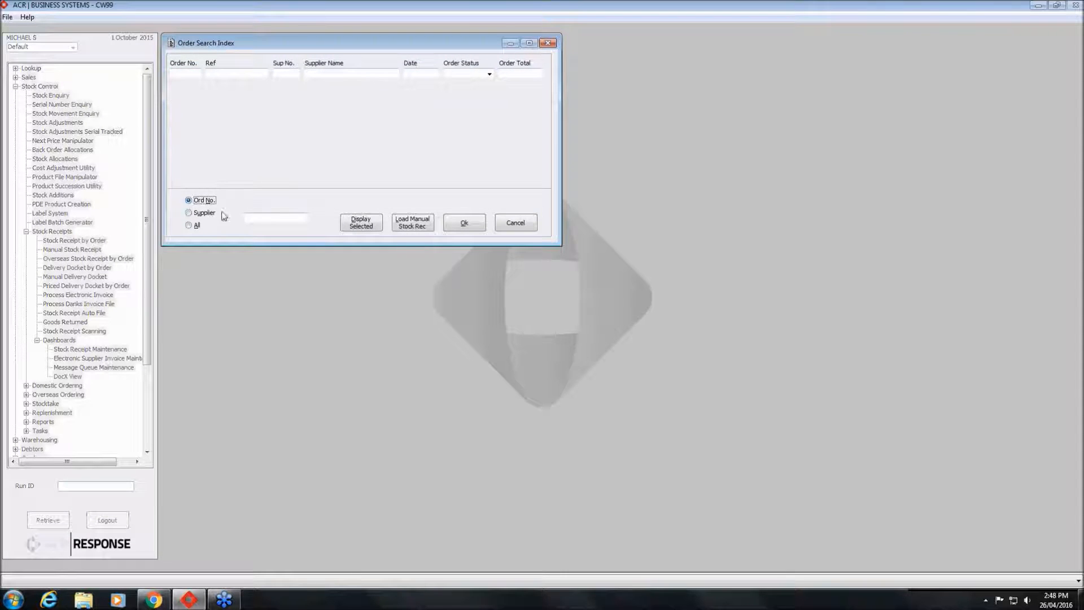
text(2205)
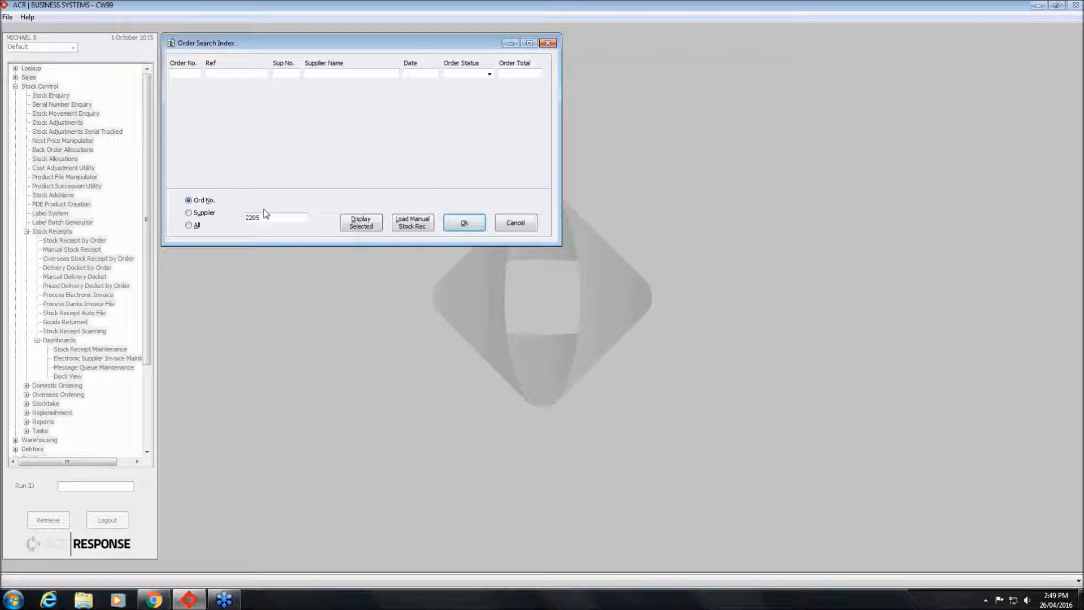
key(Return)
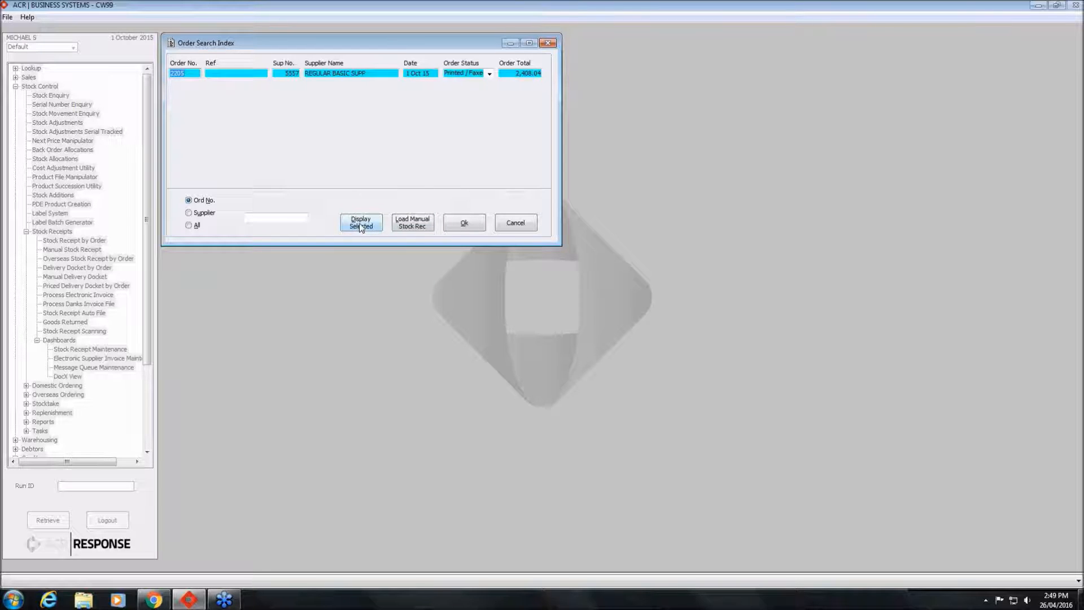
click(465, 224)
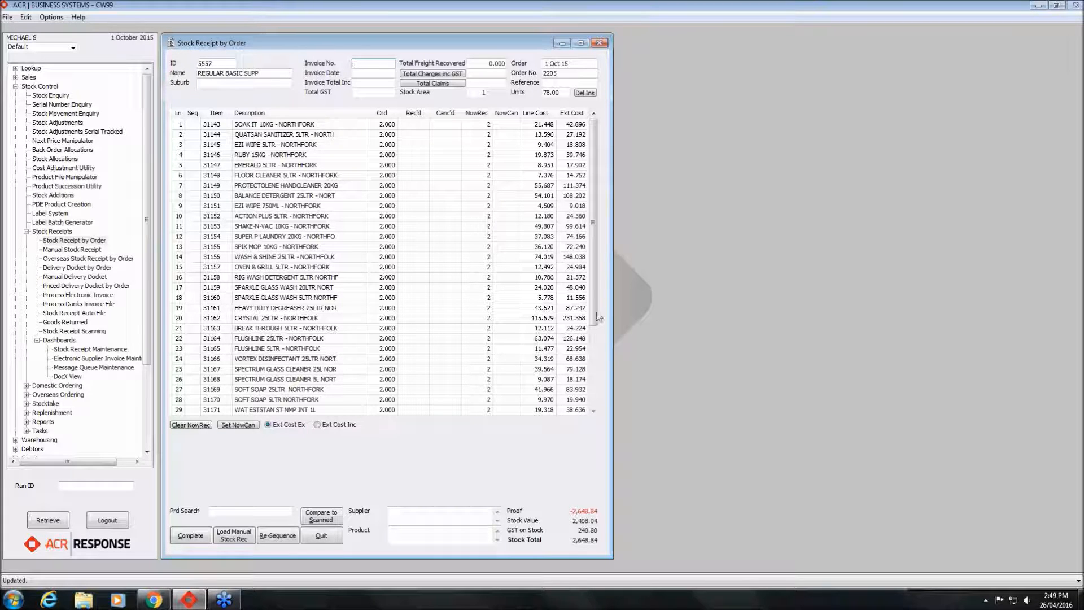
- Move the Stock Receipt by Order window up and extend its height to show more order lines
drag(595, 313, 600, 277)
drag(463, 29, 466, 22)
mouse_move(434, 558)
mouse_down()
mouse_move(435, 572)
mouse_move(443, 481)
mouse_move(445, 571)
mouse_up()
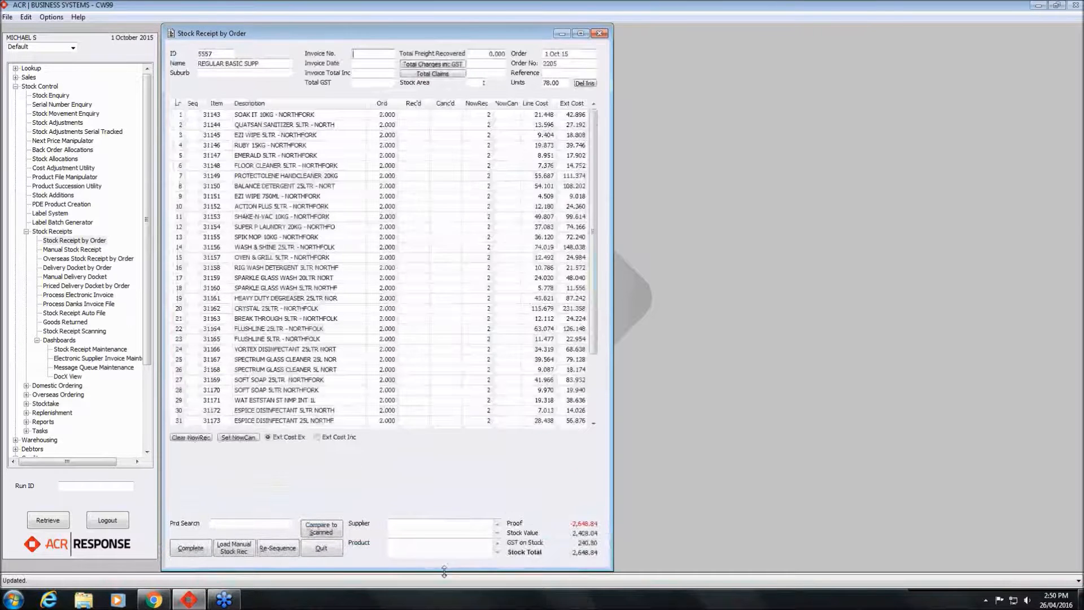
click(580, 34)
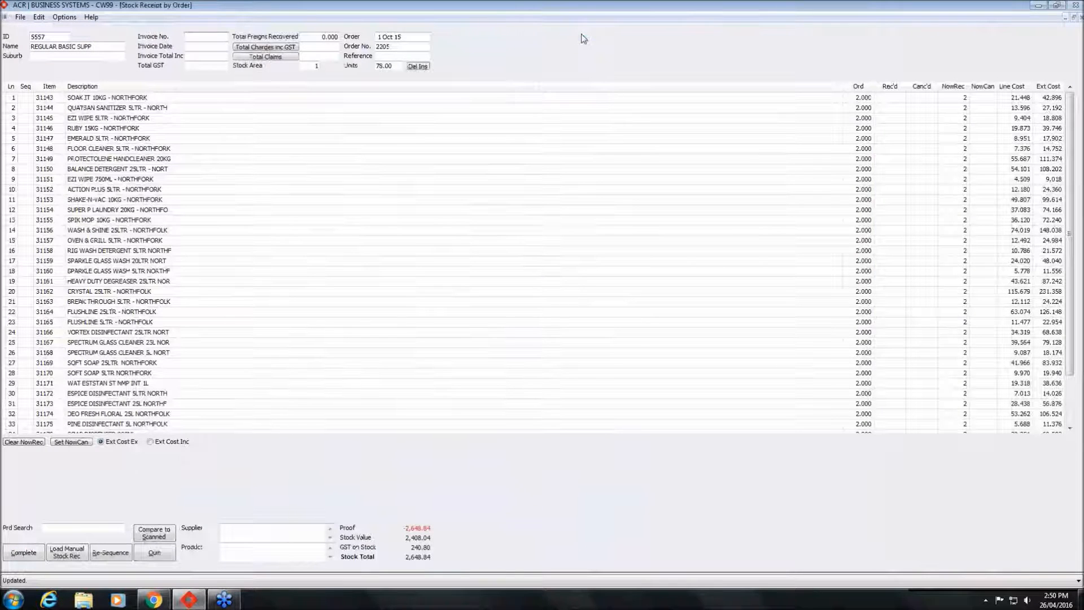
click(1040, 7)
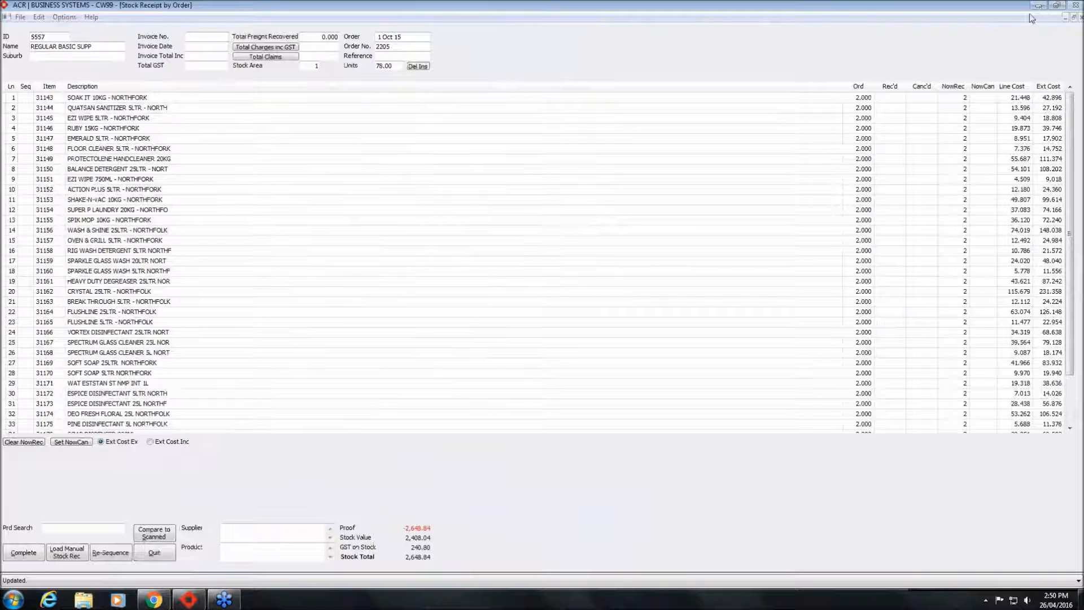
click(1055, 6)
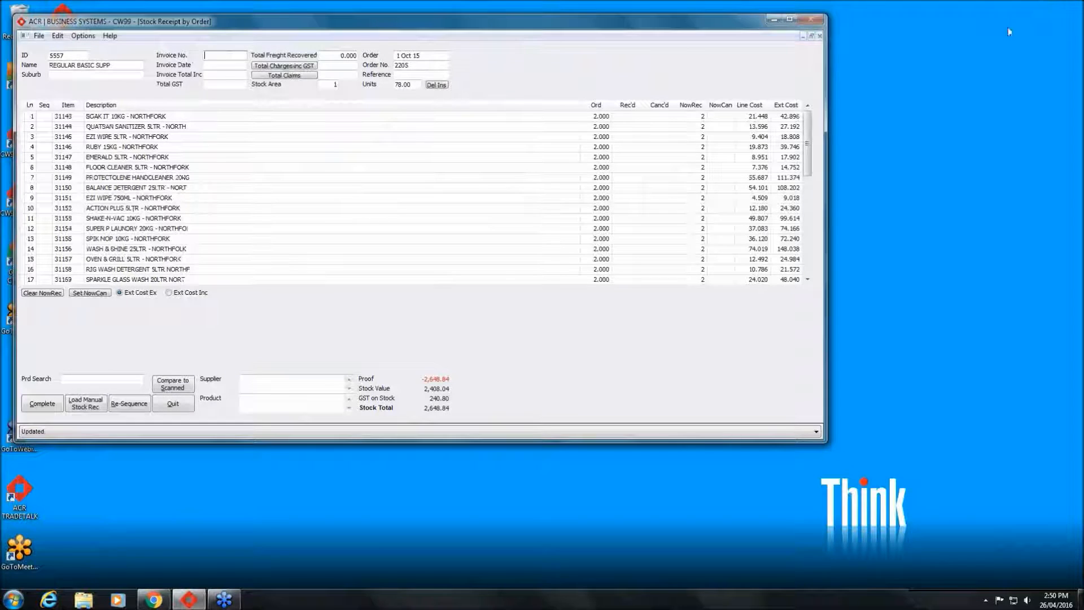
click(813, 38)
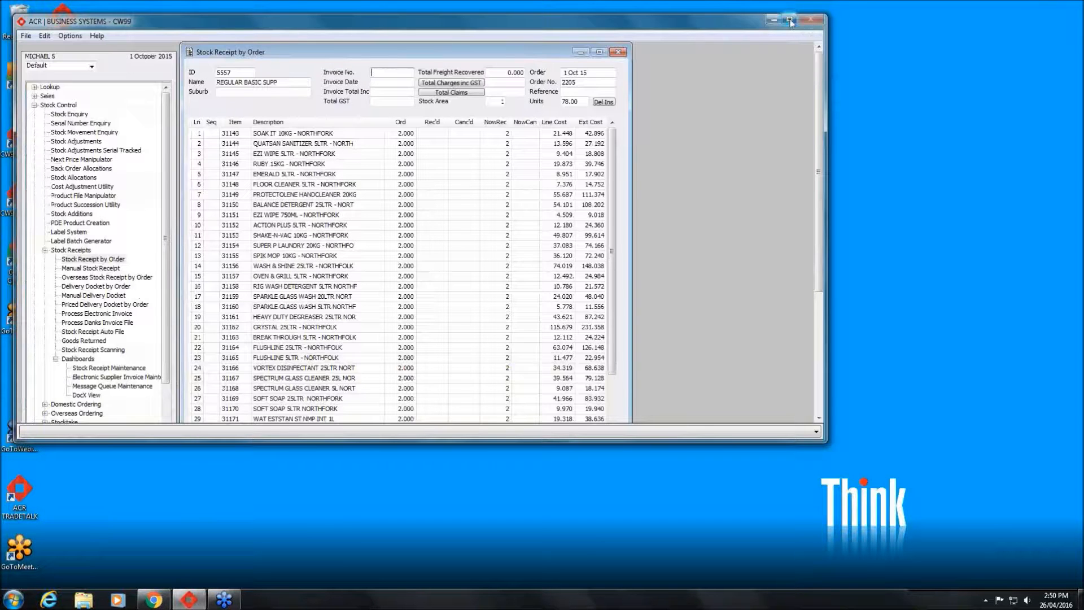
click(789, 19)
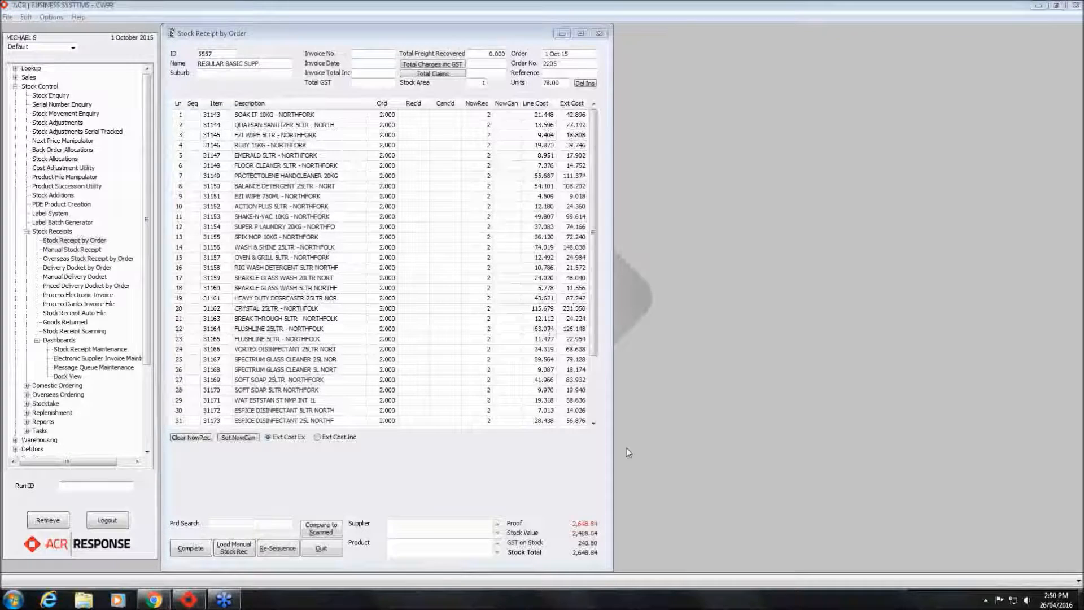
- Widen the Stock Receipt by Order window and adjust the widths of its Seq, Ord, Line Cost and Ext Cost columns
drag(613, 313, 783, 315)
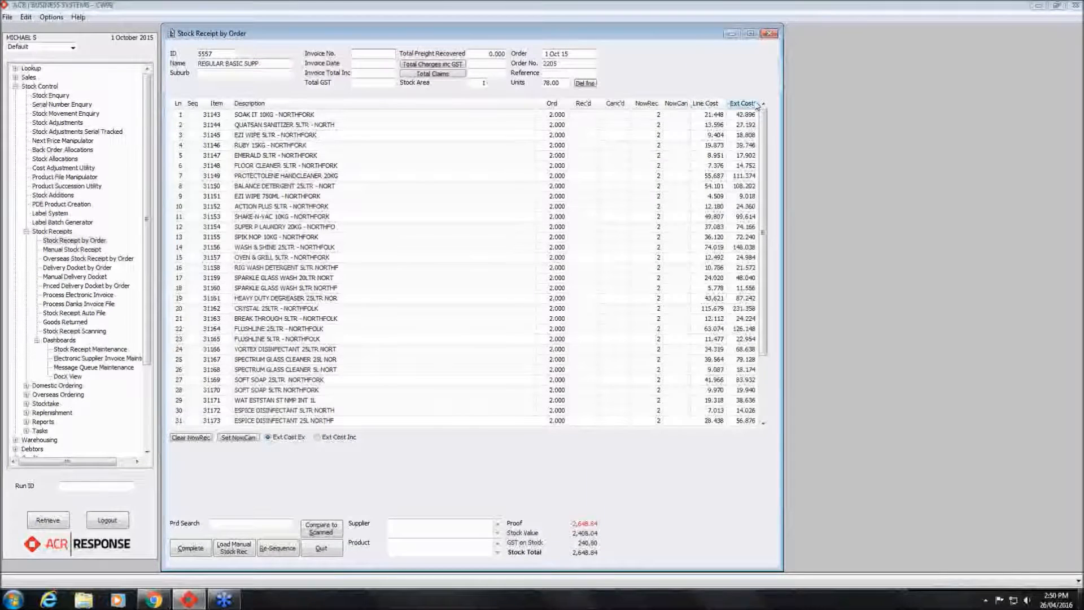
drag(760, 105, 793, 108)
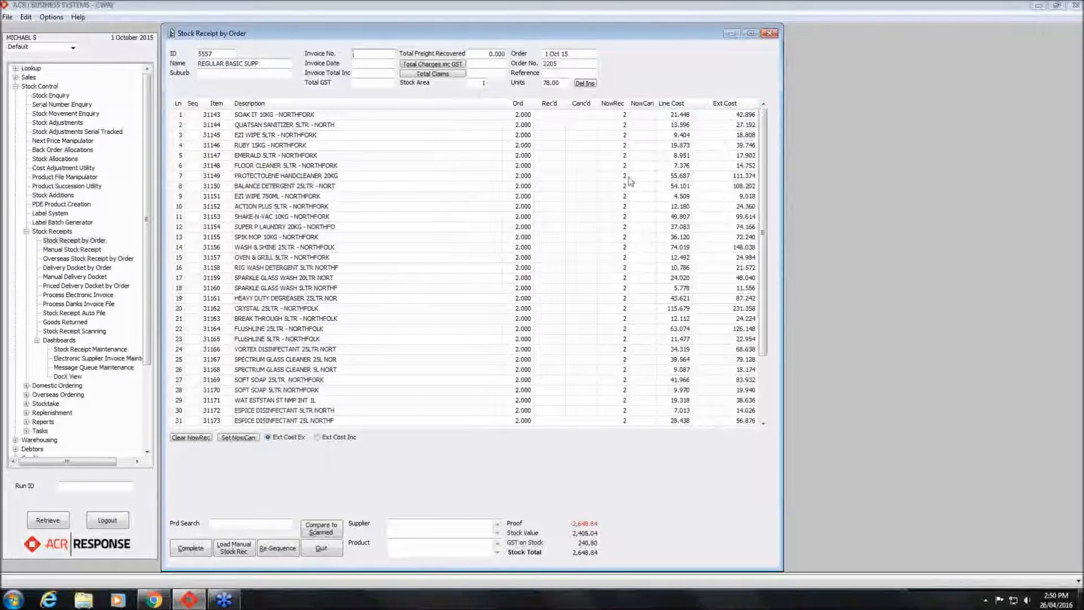
drag(692, 105, 718, 105)
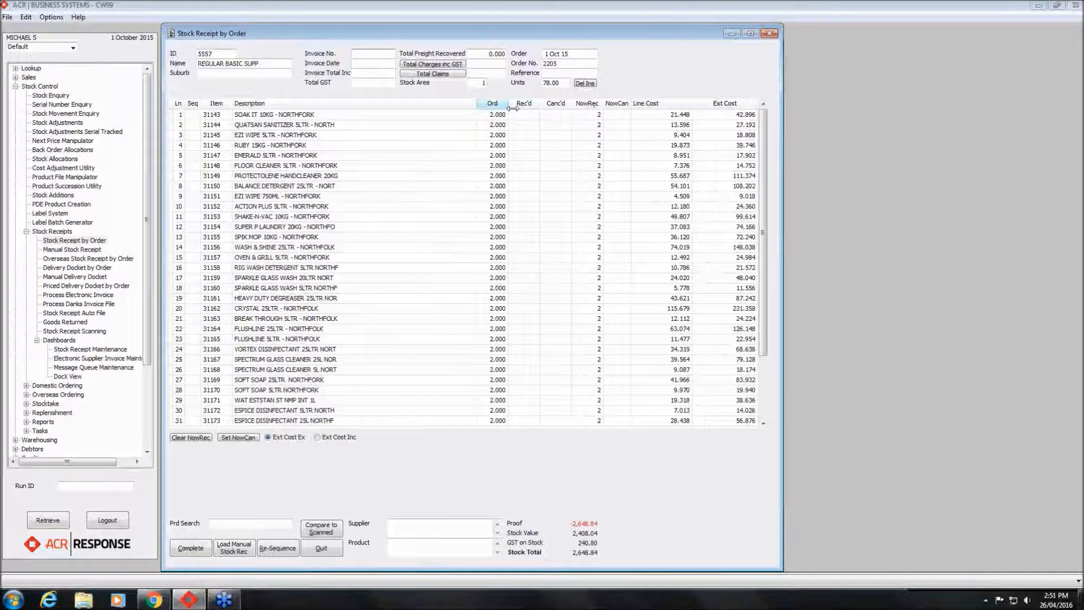
drag(509, 105, 498, 107)
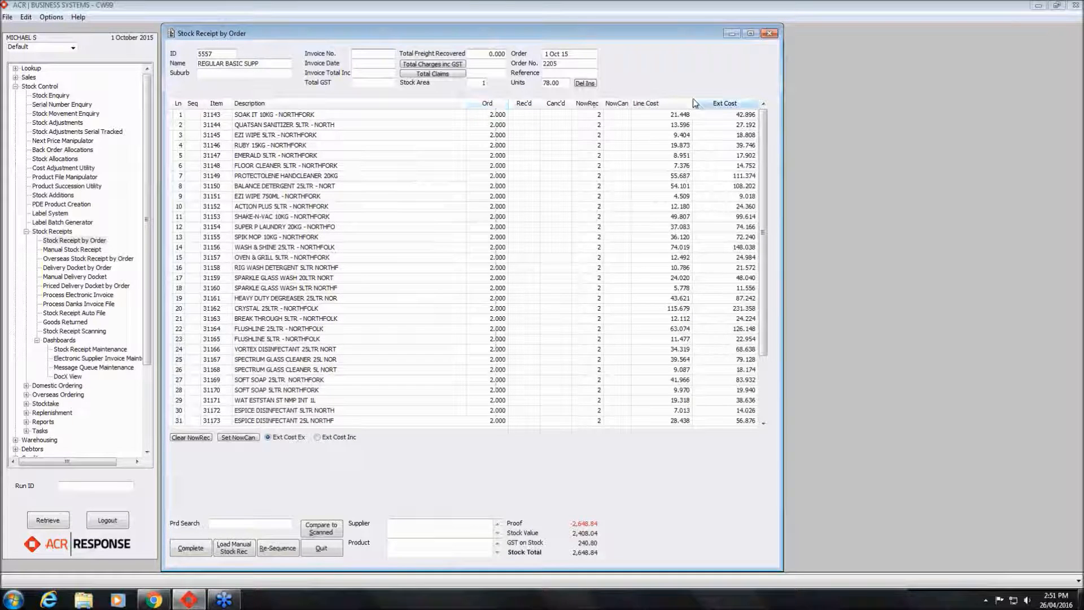
drag(692, 106, 677, 110)
drag(759, 107, 740, 112)
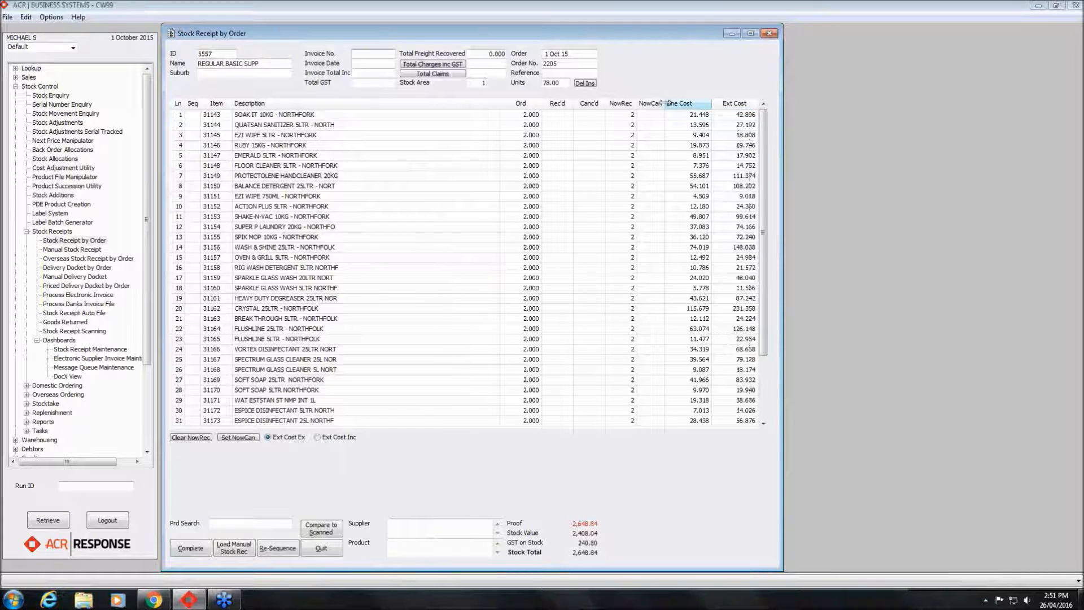
click(196, 106)
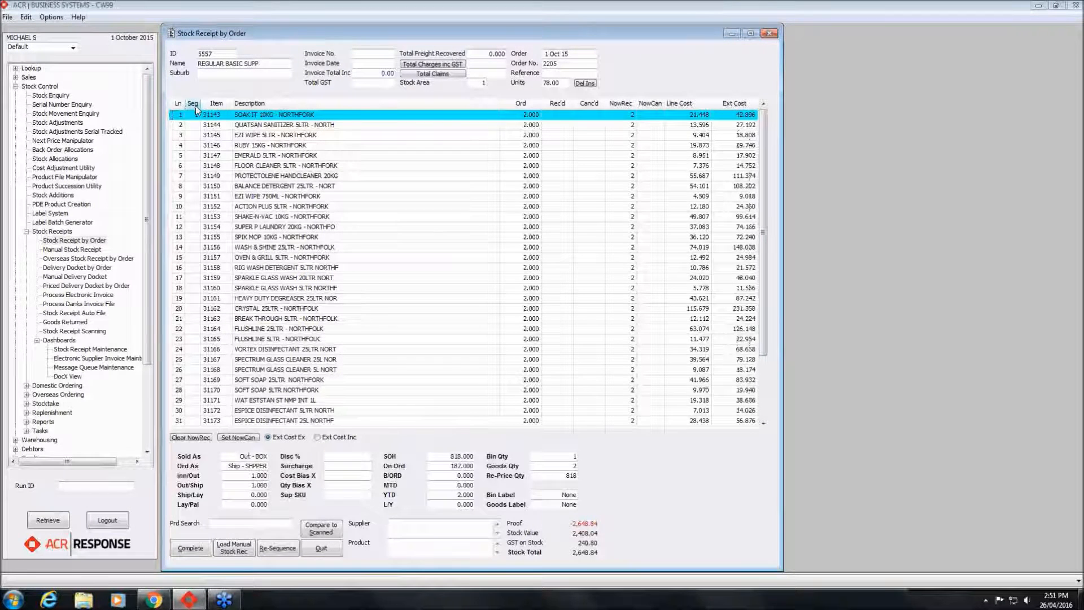
drag(201, 106, 200, 105)
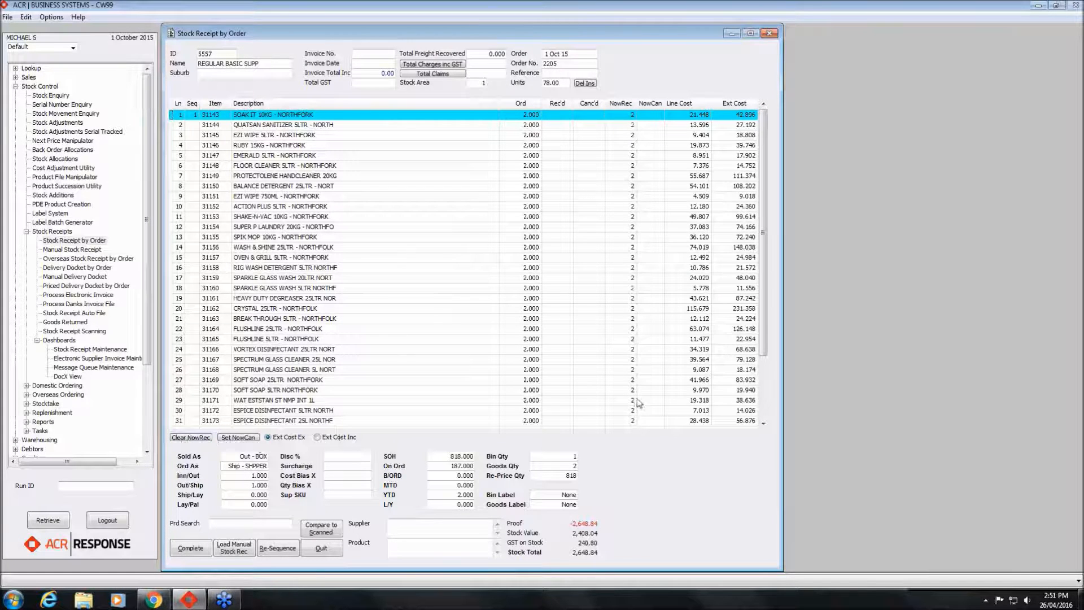
- Switch the order lines' extended cost display to Ext Cost Inc
click(317, 438)
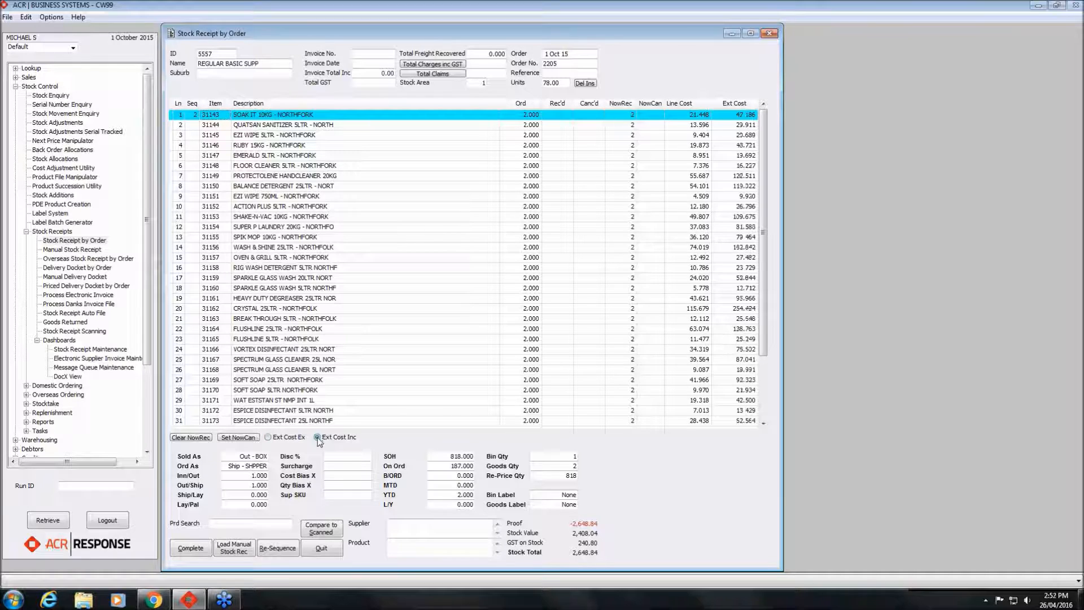
- Compare the order lines' extended costs by switching between Ext Cost Ex and Ext Cost Inc, finishing on Ext Cost Inc
click(269, 438)
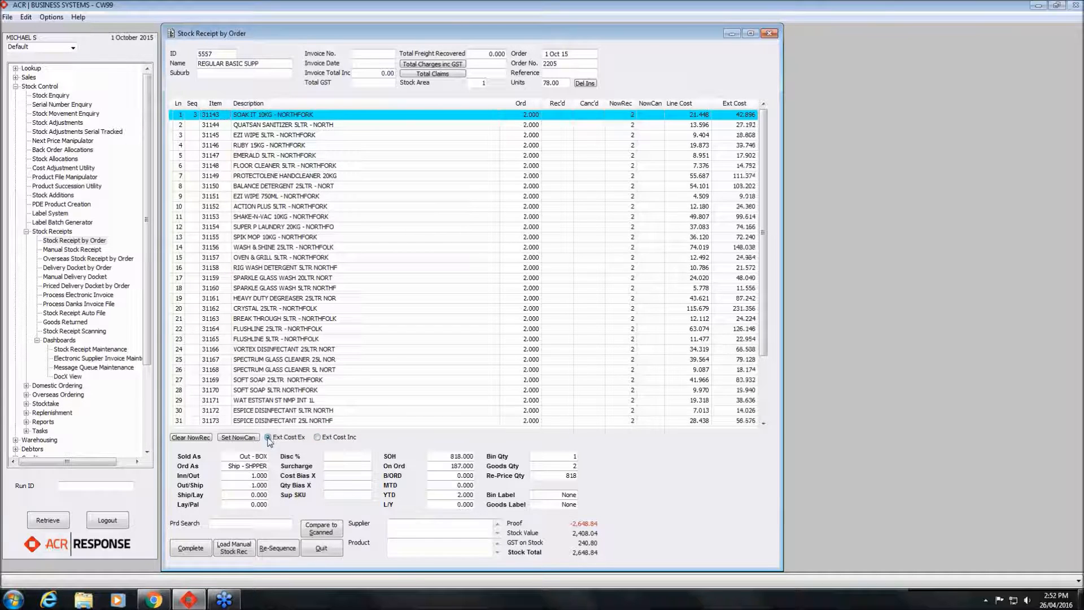
click(317, 437)
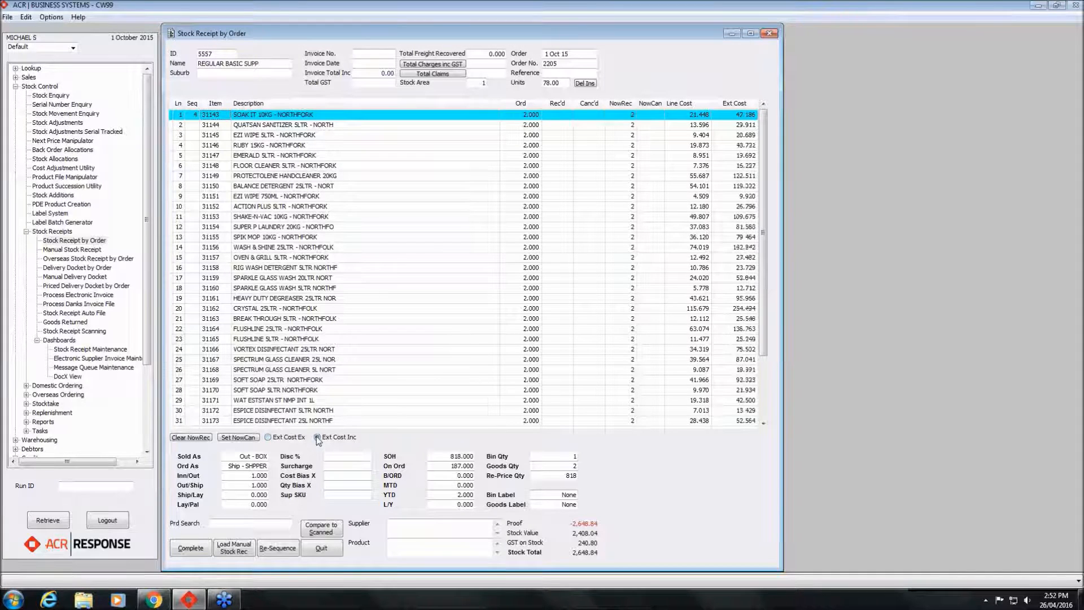
click(269, 438)
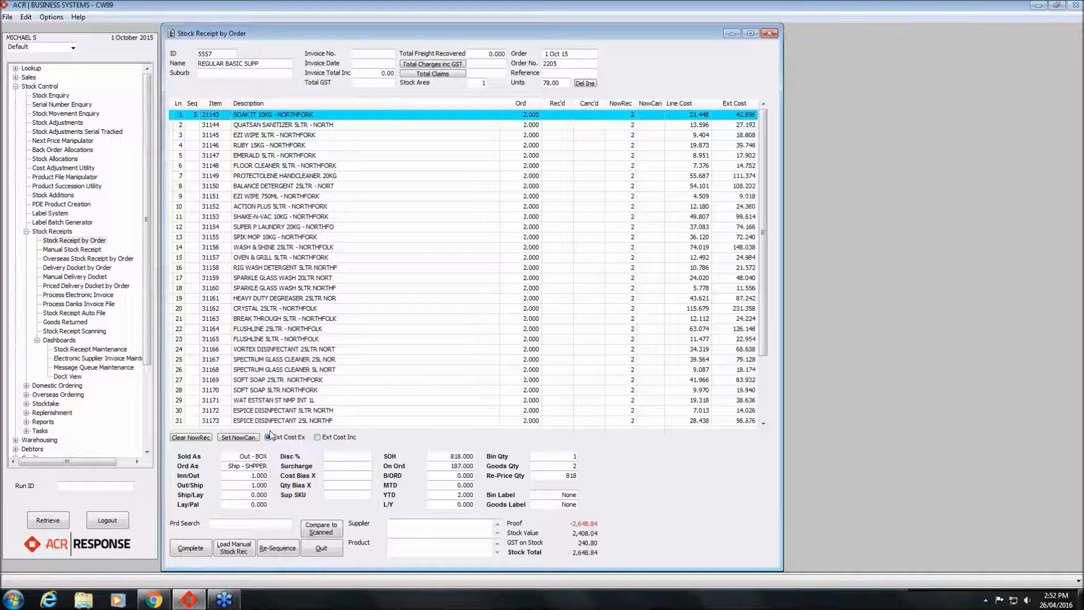
click(318, 438)
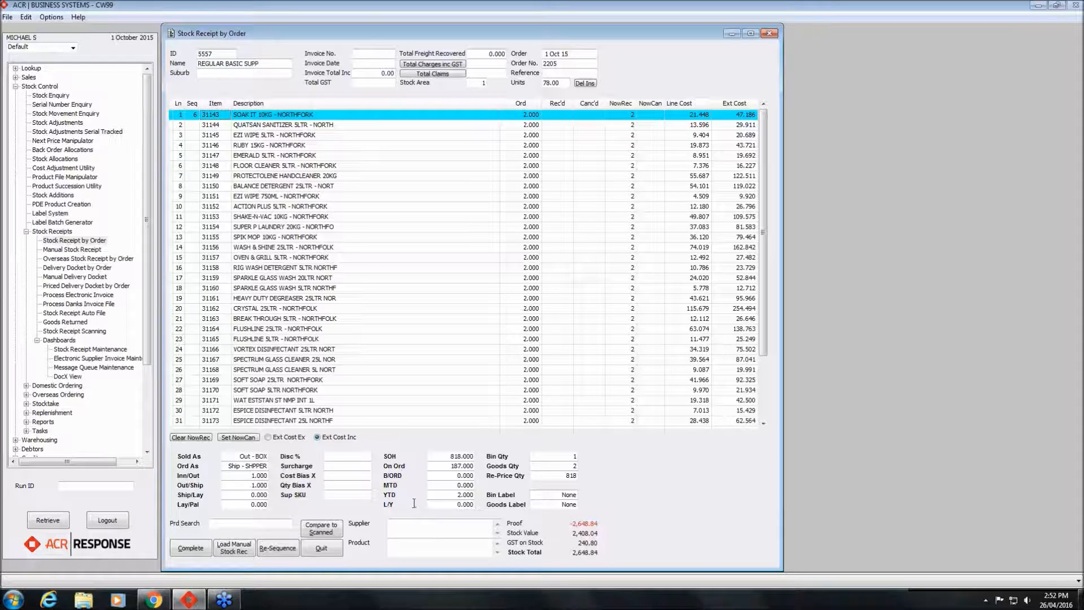
- Enter invoice number 4444 and invoice date 9-09-15 for the receipt
click(382, 54)
text(4444)
key(Tab)
text(0909200)
text(5)
key(Tab)
key(Tab)
- Open Total Charges inc GST, view the available charge types, and cancel without adding a charge
click(456, 65)
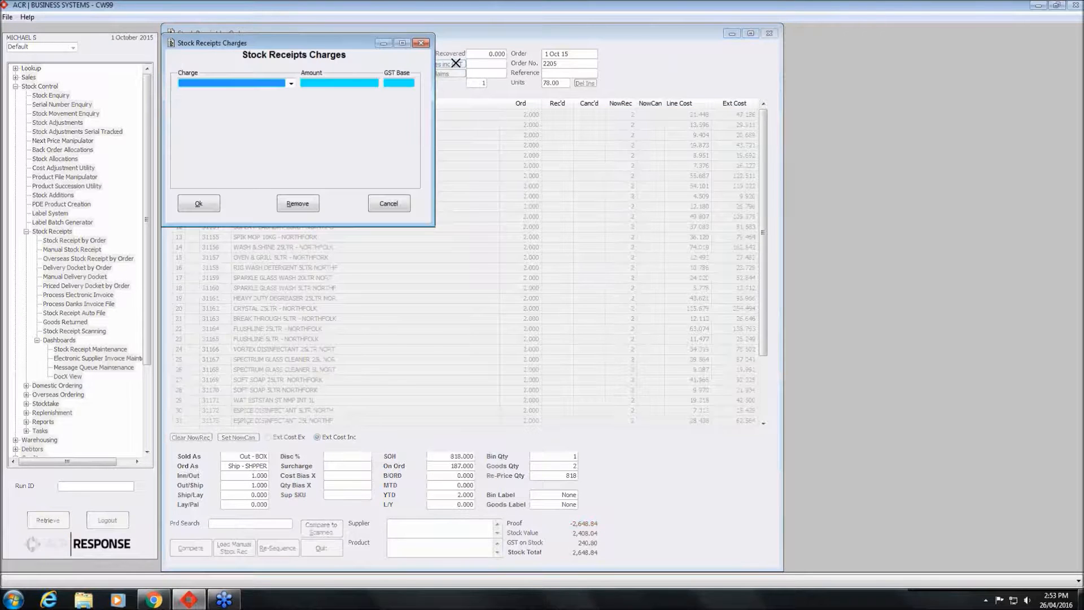
click(291, 83)
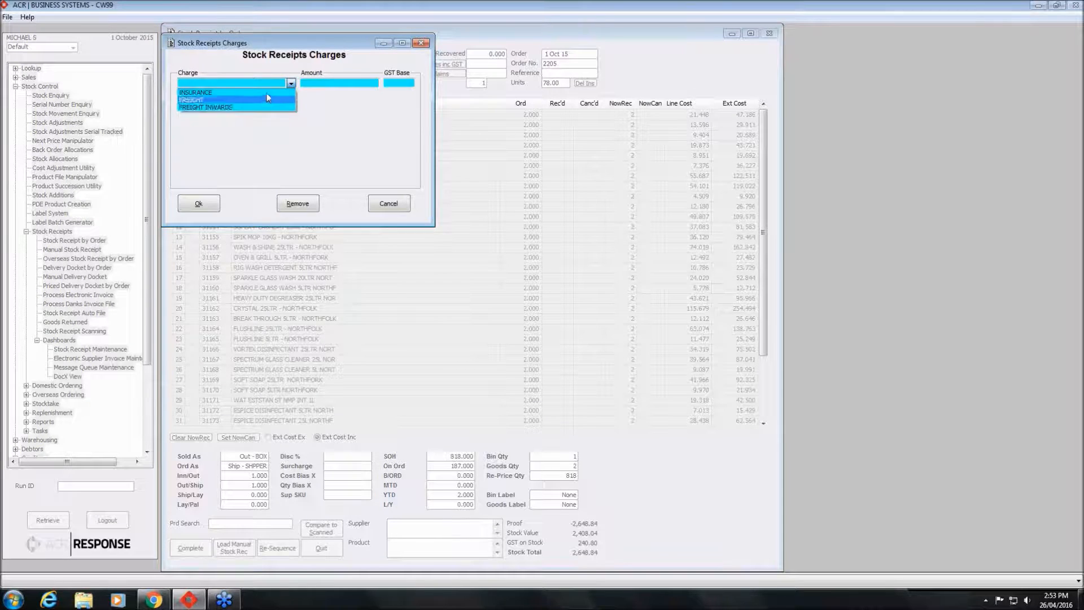
click(344, 195)
click(389, 205)
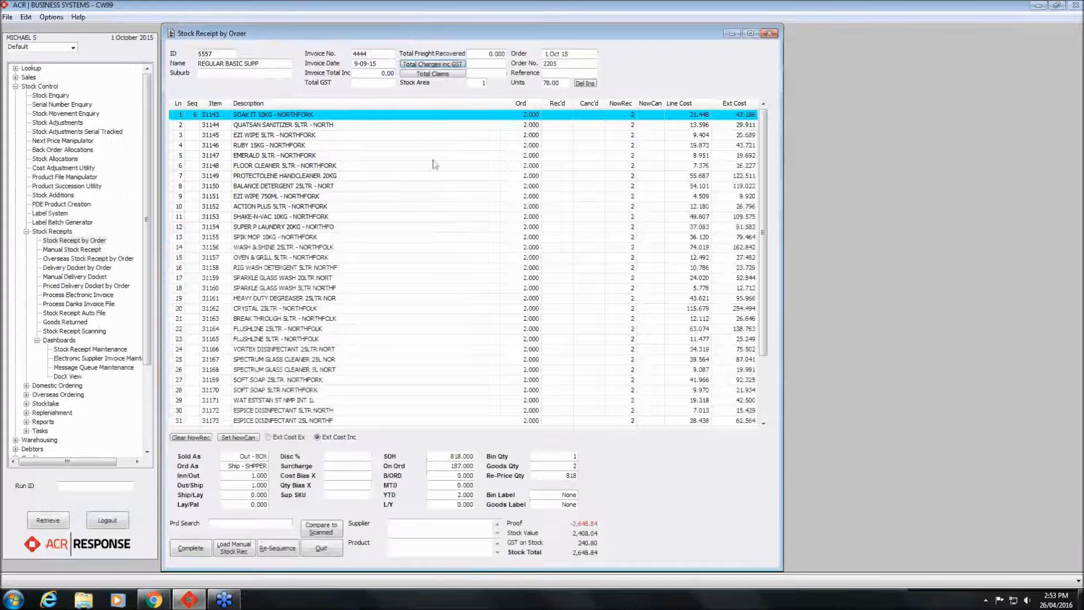
- Try to open Total Claims while the invoice total is still zero
click(446, 74)
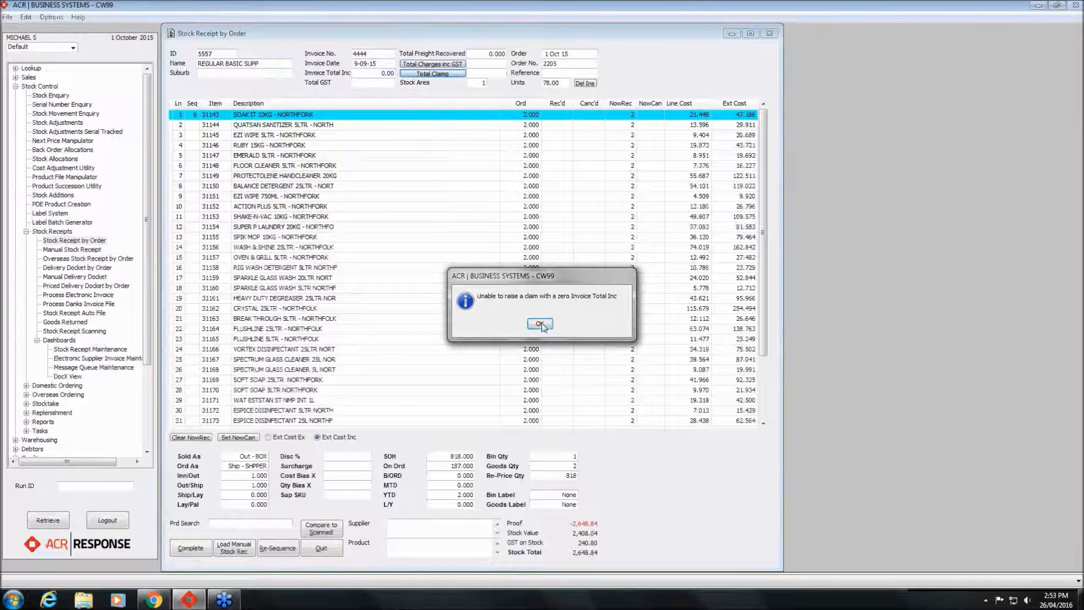
click(540, 324)
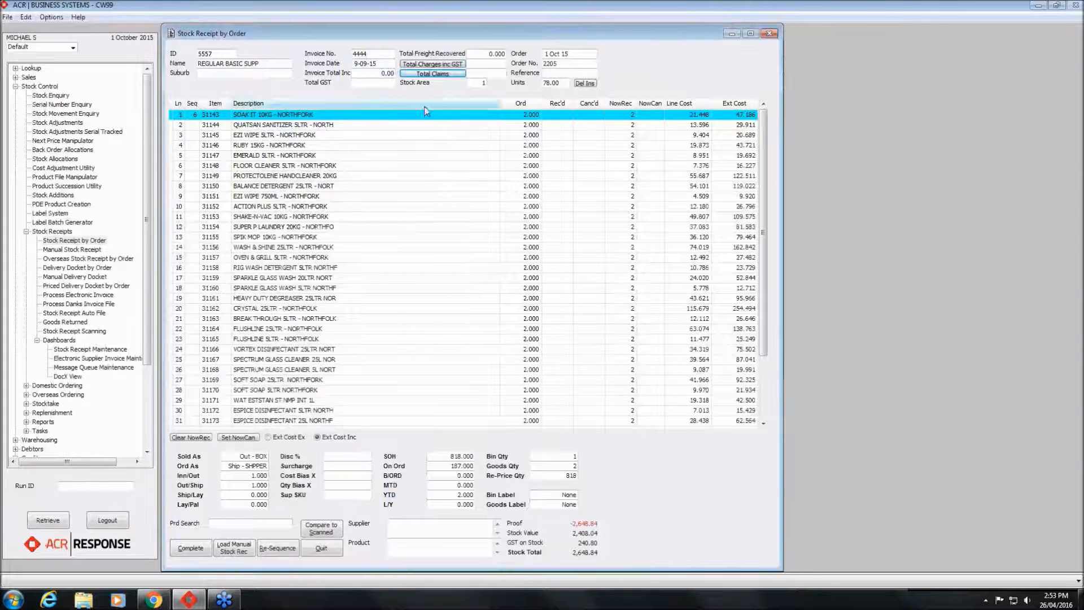
click(443, 75)
click(540, 325)
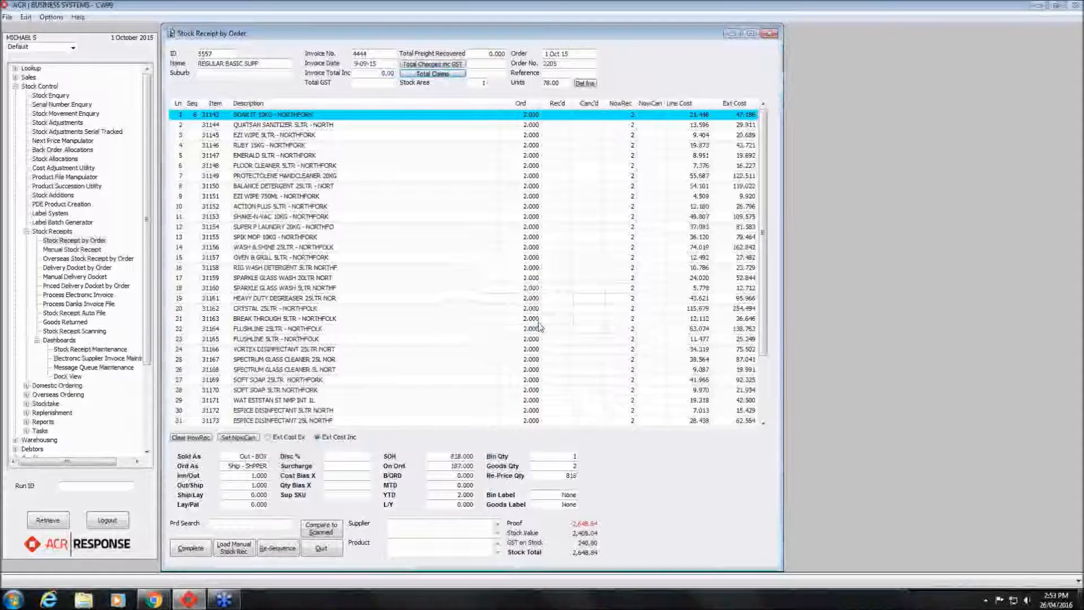
- Set Invoice Total Inc to 2,648.84
click(388, 74)
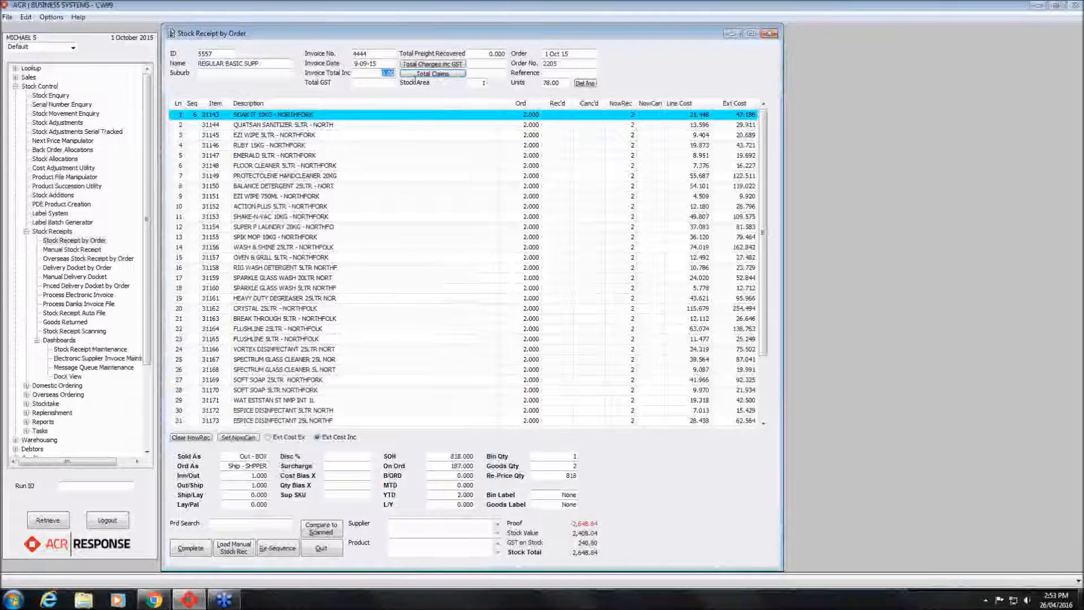
text(26.84)
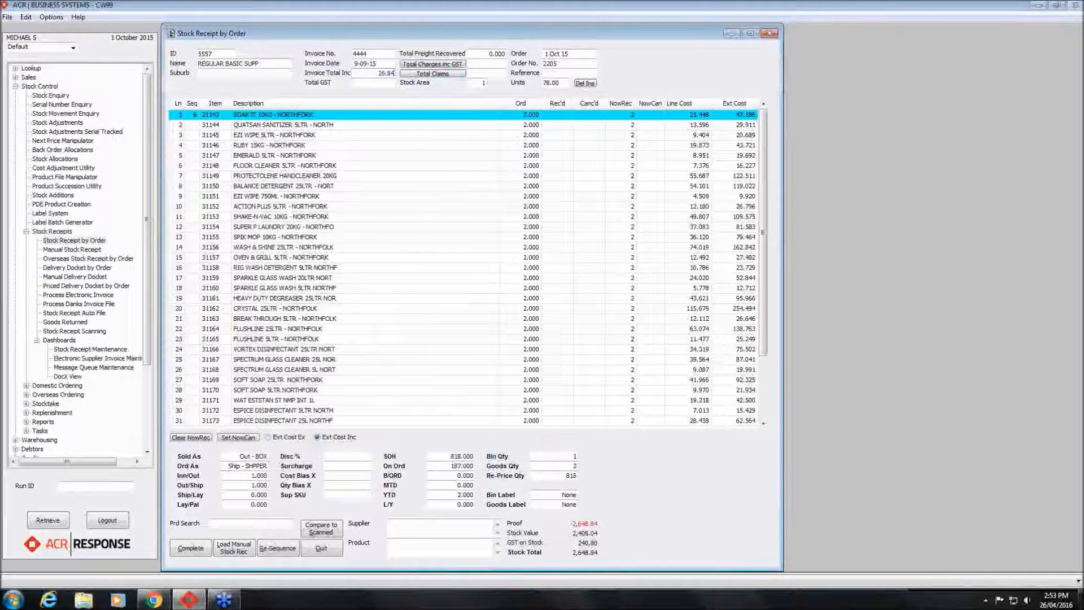
click(385, 74)
text(48)
- Open Total Claims to view the Adjustment Note Entry form and its line fields, and cancel it
click(446, 74)
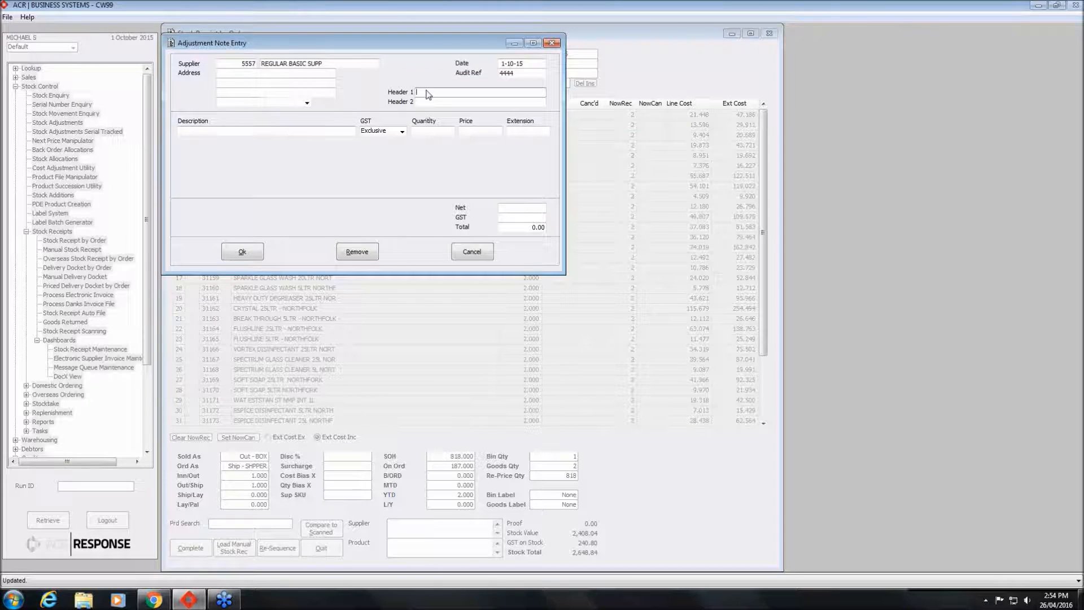
click(284, 130)
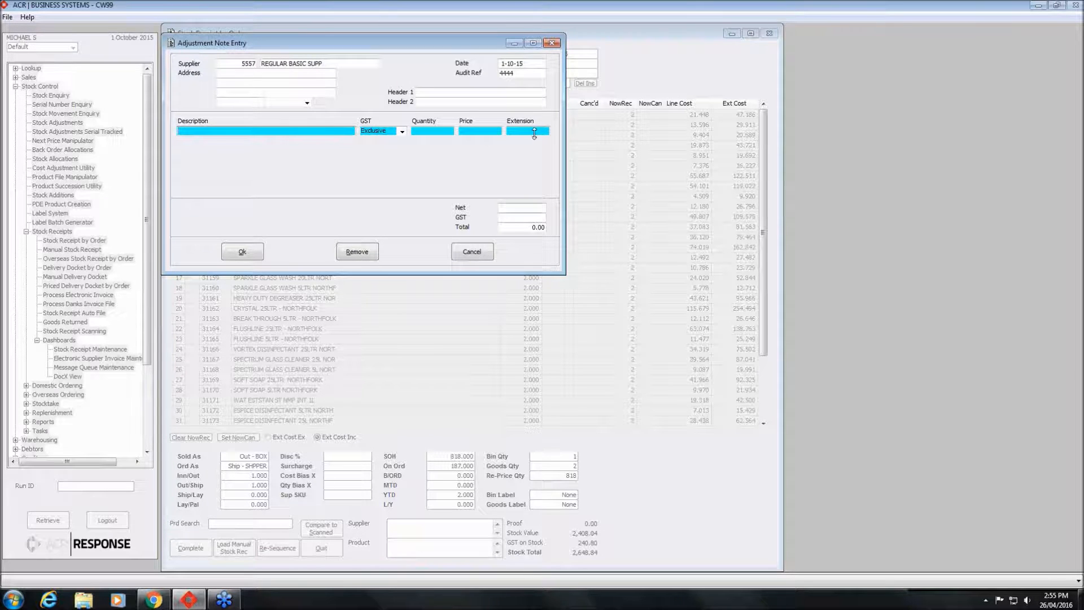
click(472, 253)
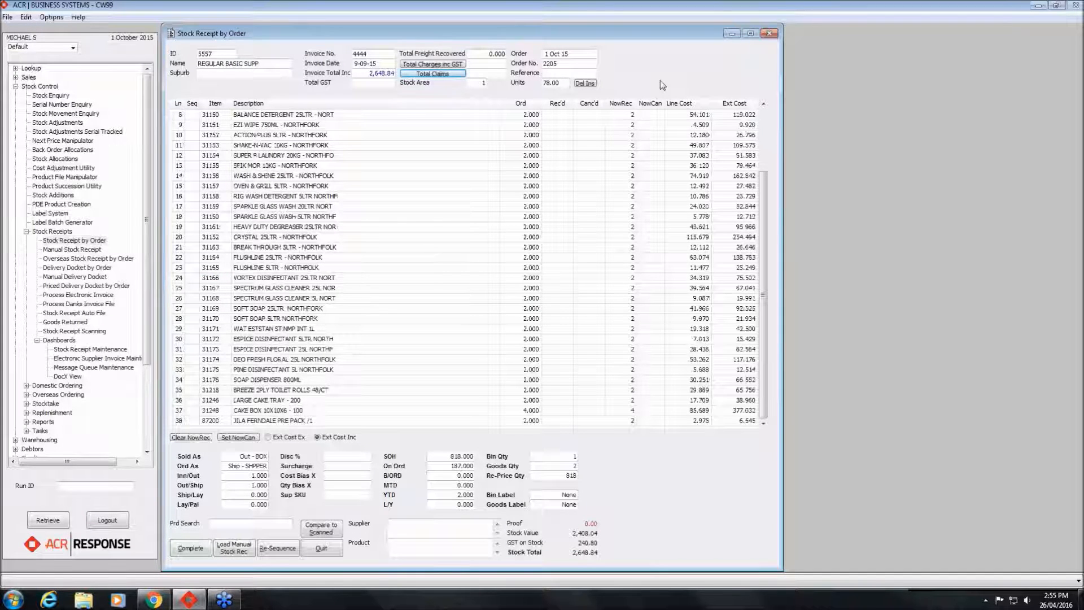
- Accept a NowRec quantity of 2 for the SOAK IT 10KG - NORTHFORK line
key(Tab)
key(Tab)
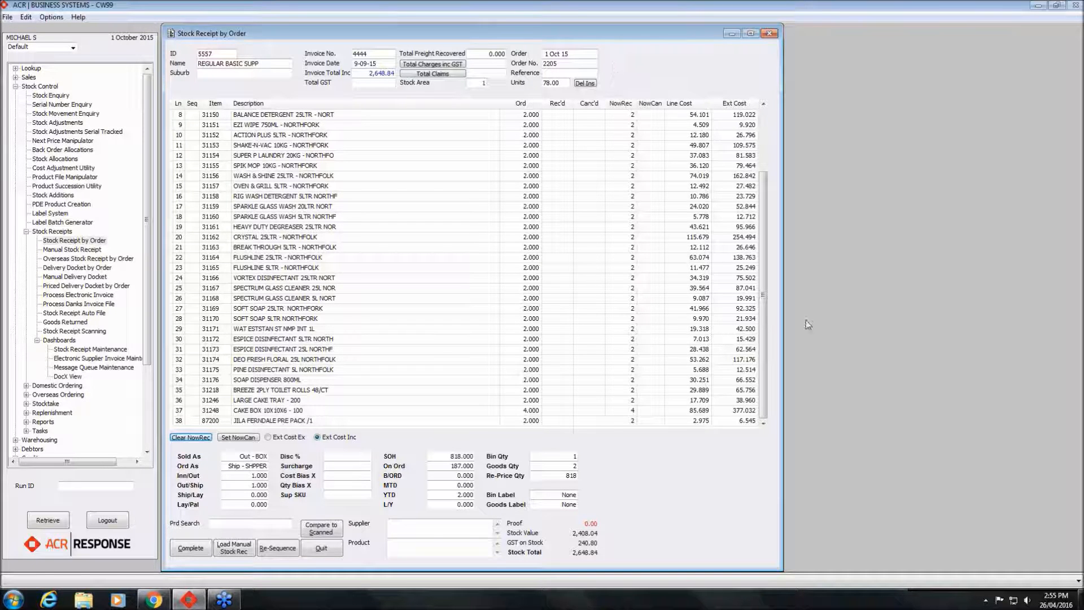
drag(764, 230, 763, 226)
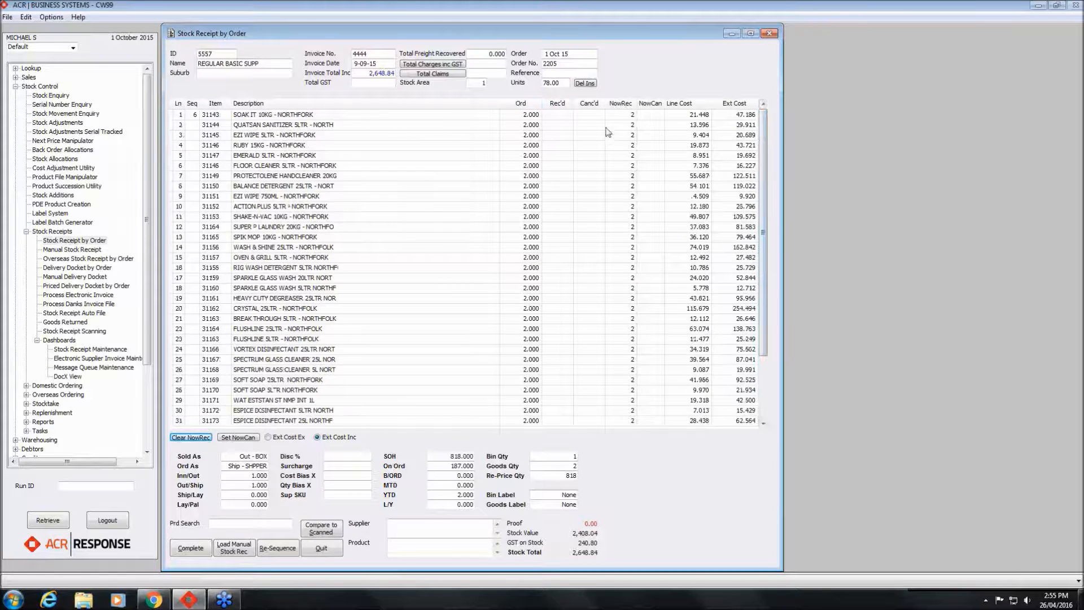
click(624, 115)
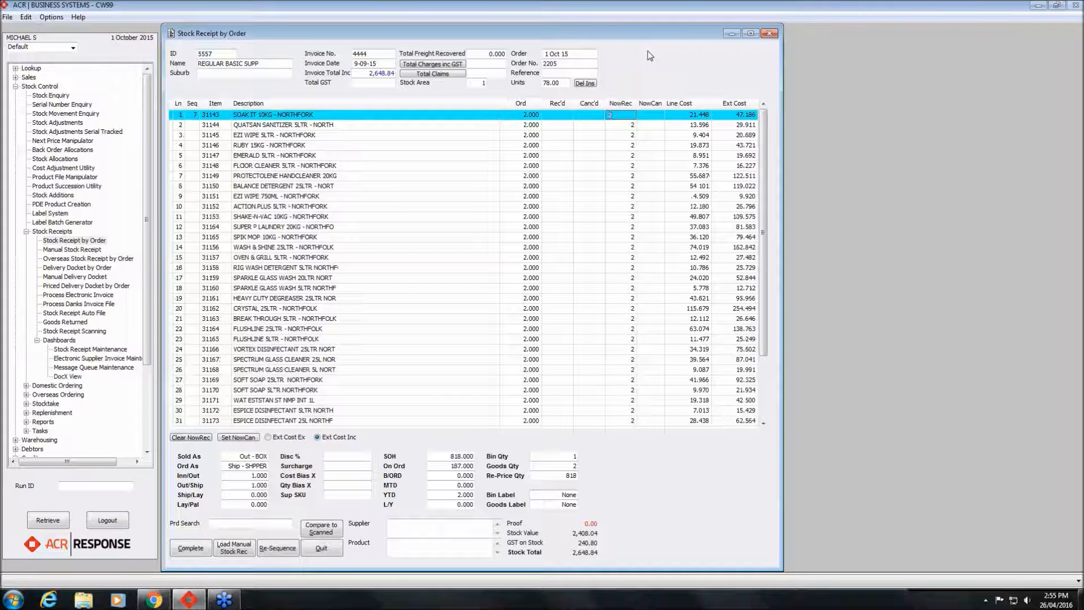
text(2)
key(Return)
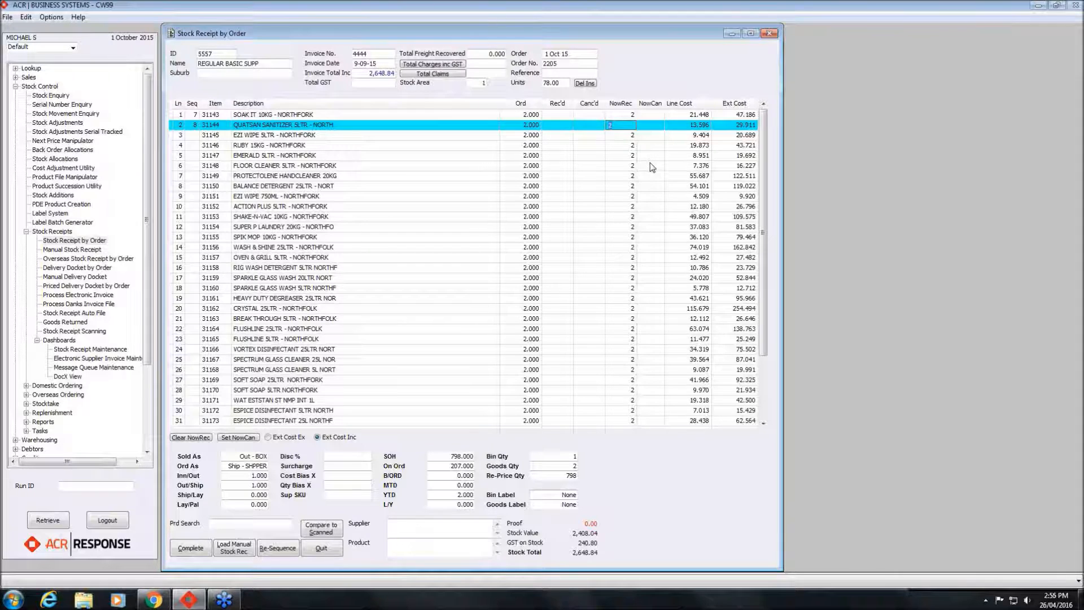
- Set the QUATSAN SANITIZER 5LTR line's NowRec quantity to 1, with 1.000 in NowCan
key(Tab)
key(Tab)
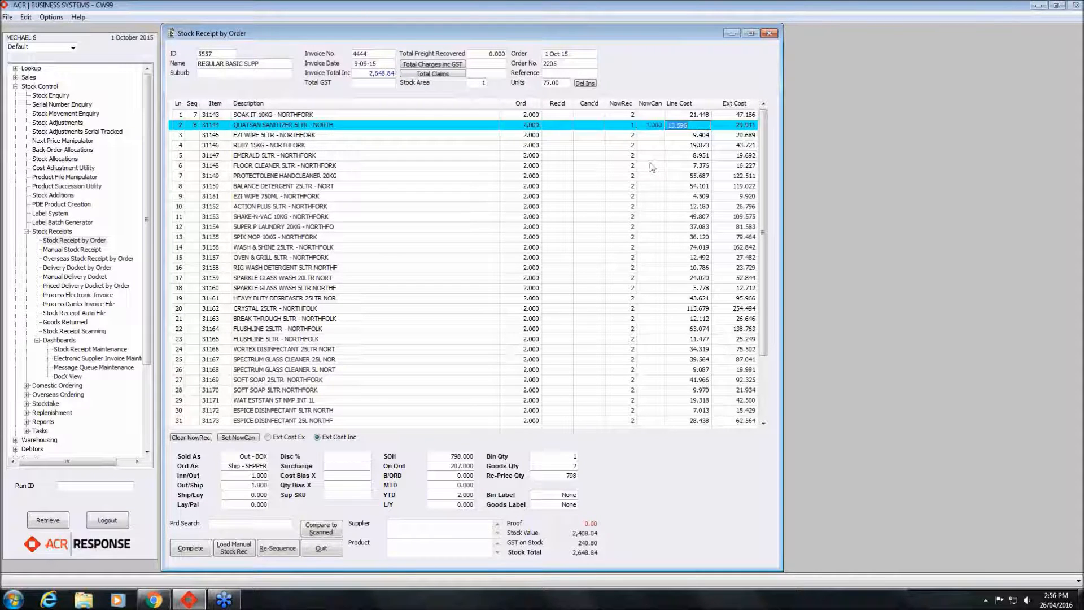
key(Tab)
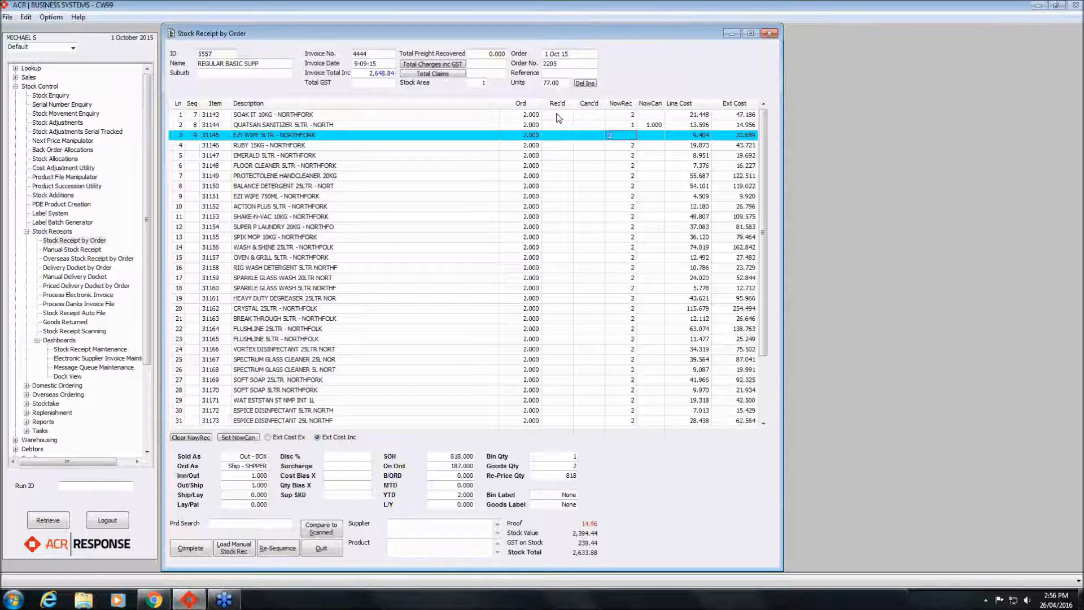
- Return to the QUATSAN SANITIZER 5LTR line and set its NowCan quantity to 0
click(622, 125)
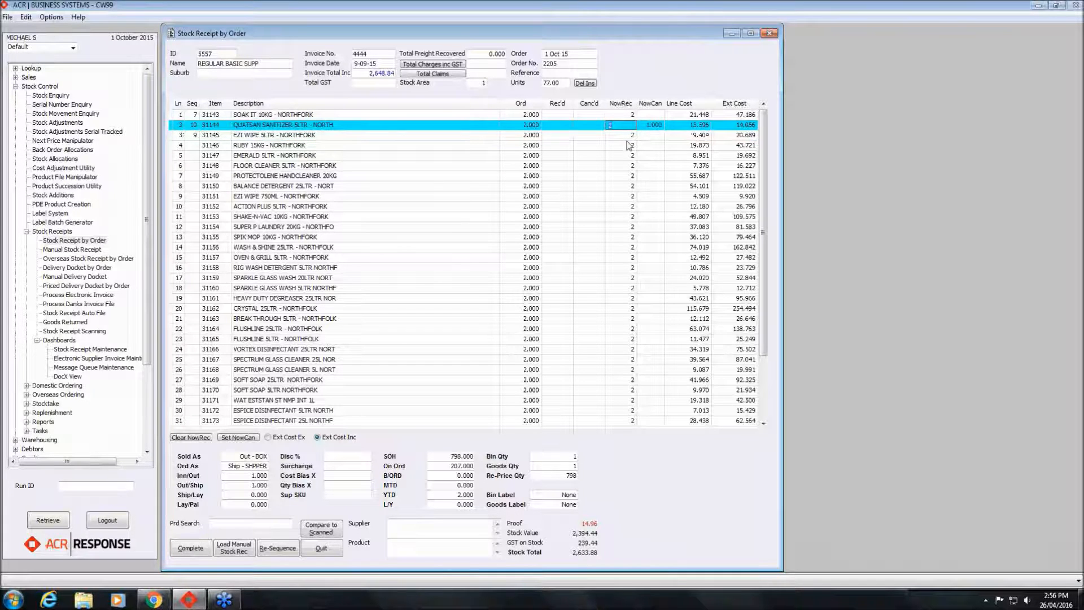
key(Tab)
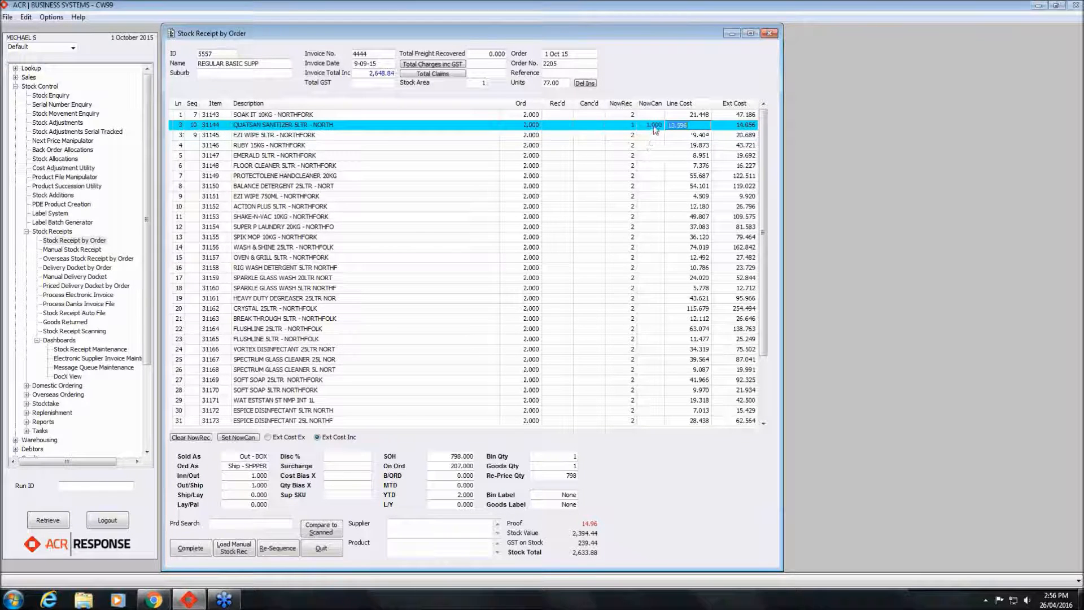
click(663, 137)
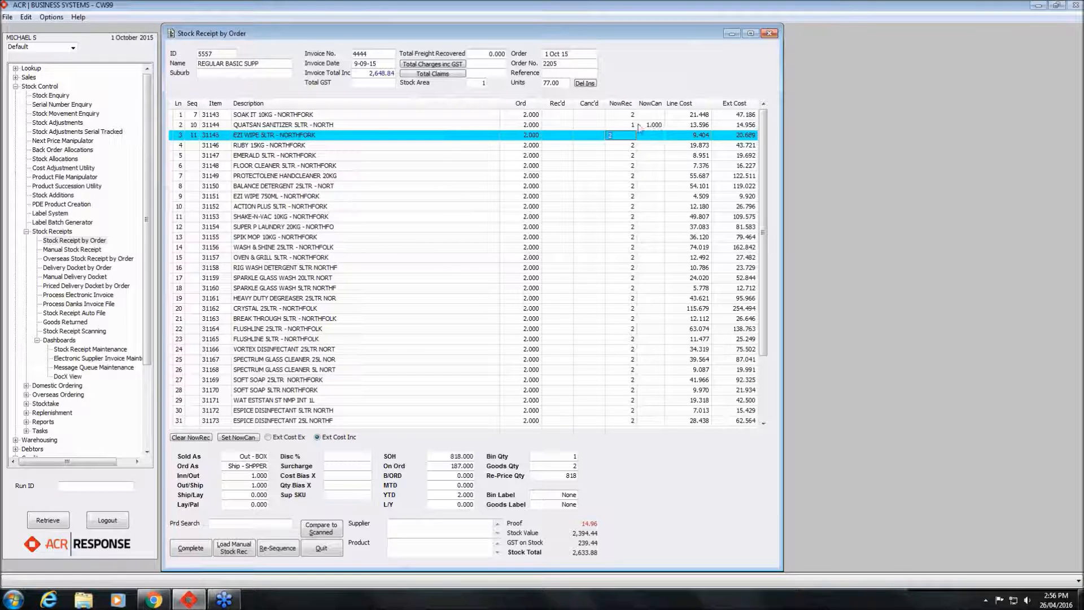
click(641, 127)
key(Tab)
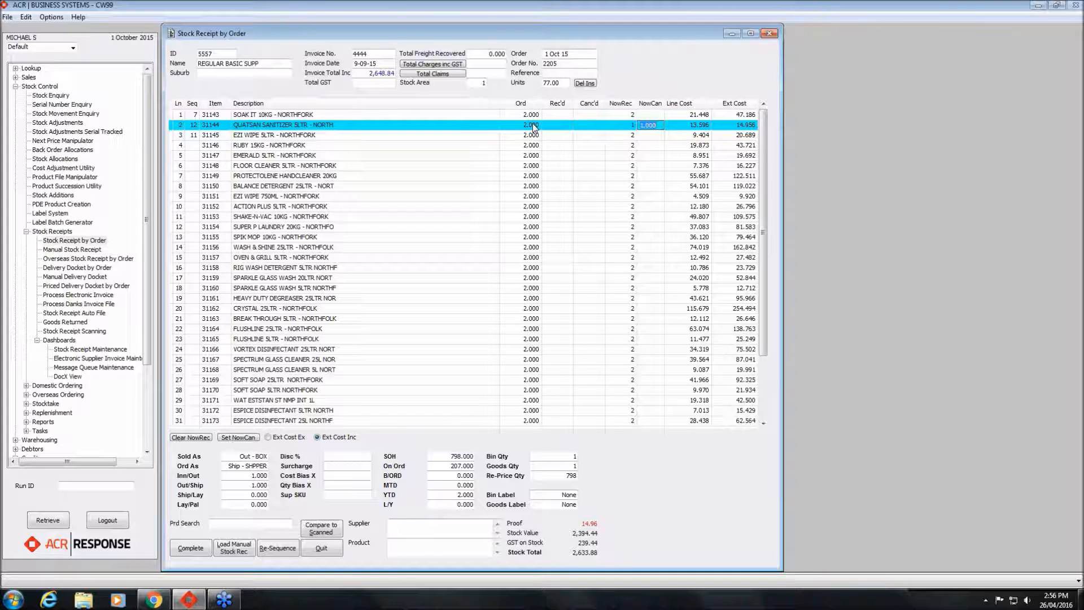
key(Tab)
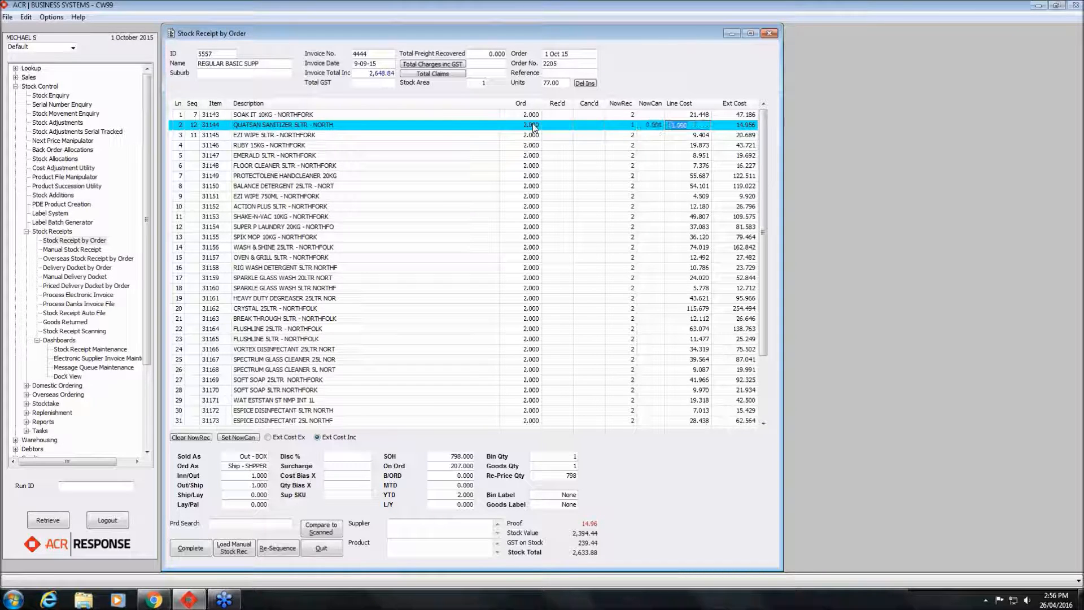
key(Tab)
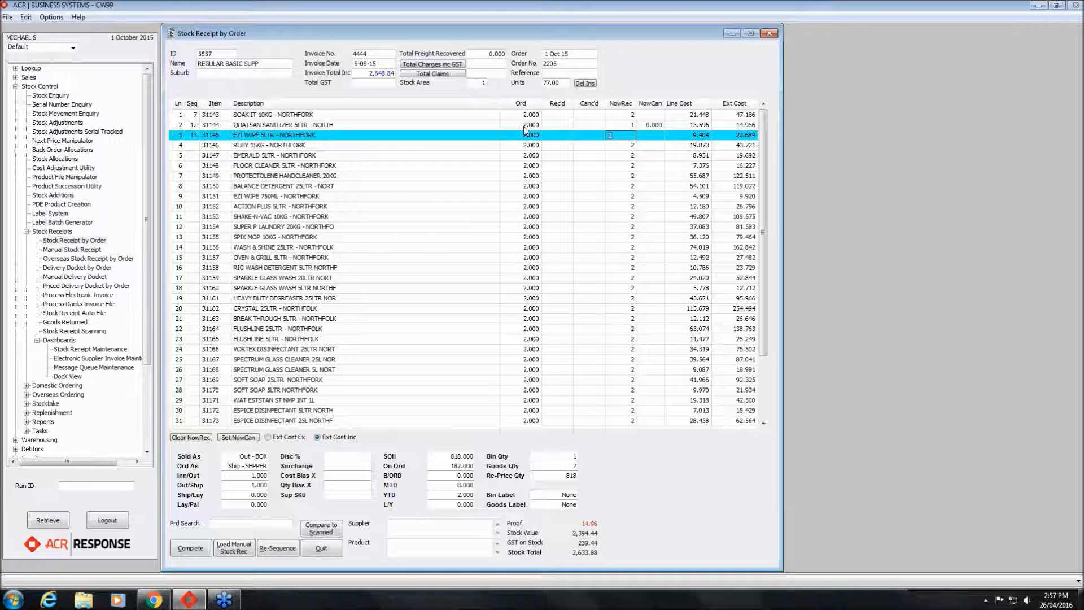
- Step down through the order lines to FLUSHLINE 25LTR - NORTHFOLK and set its Line Cost to 65, bringing up Stock Receipt Price Change
click(704, 487)
key(Down)
key(Down)
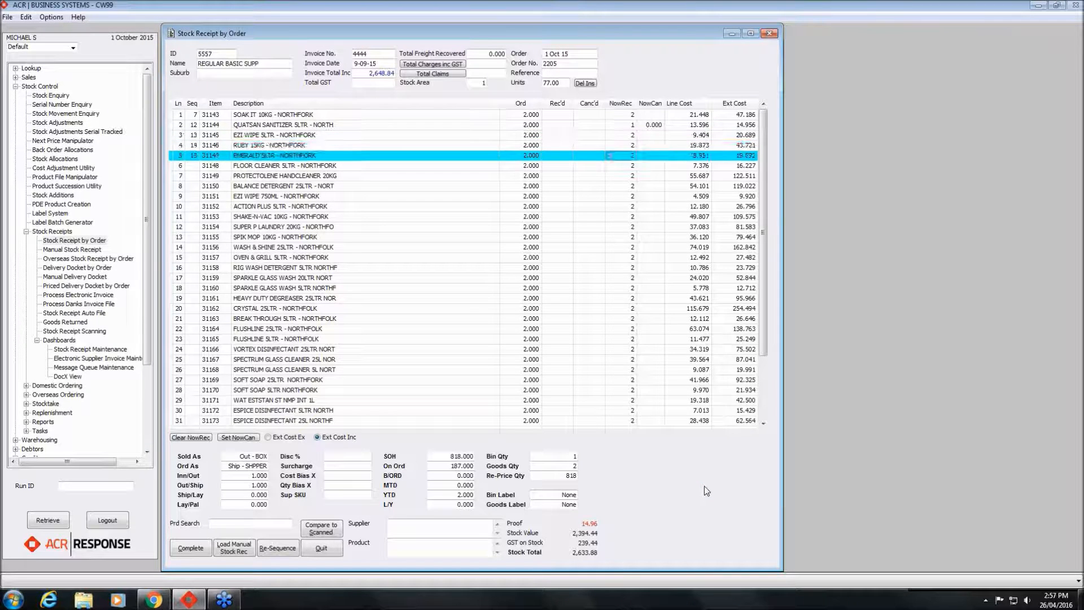
key(Down)
key(Down)
key(Down)
key(Down)
key(Down)
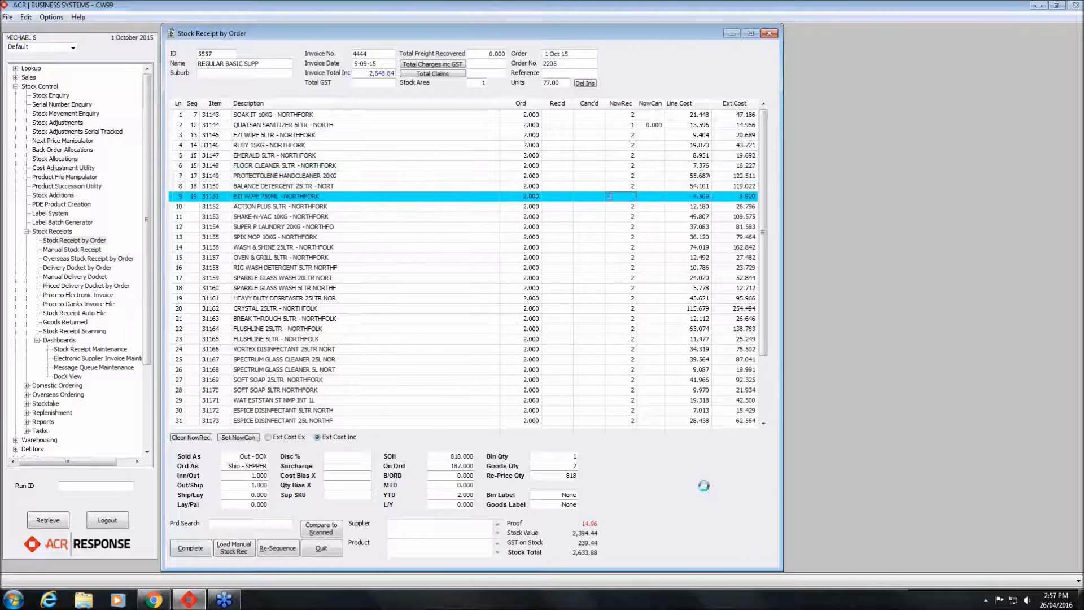
key(Down)
key(Down)
key(Down)
key(Down)
key(Down)
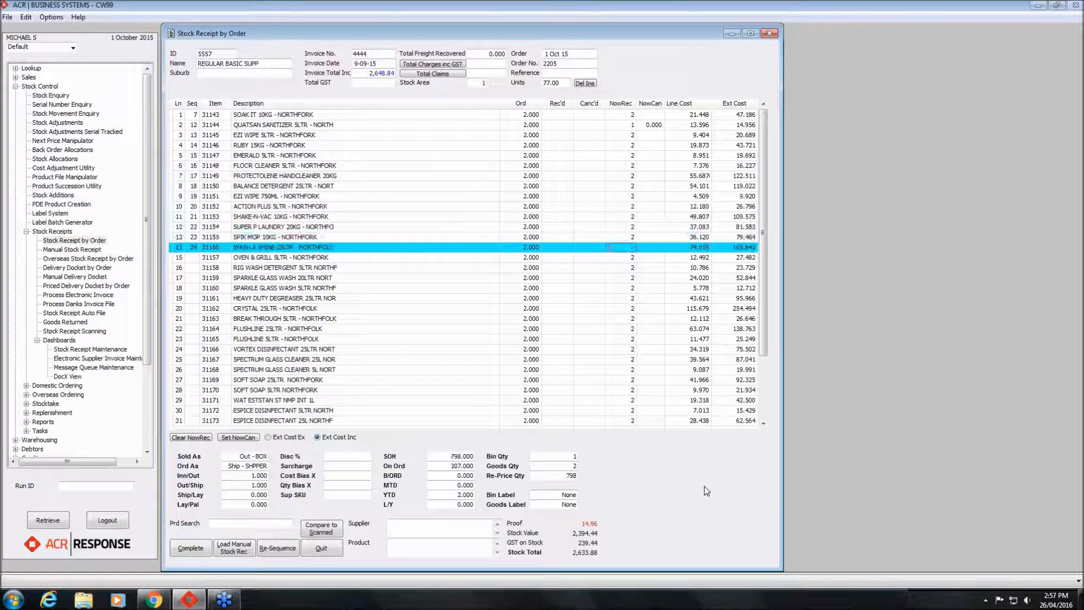
key(Down)
key(Down)
key(Down)
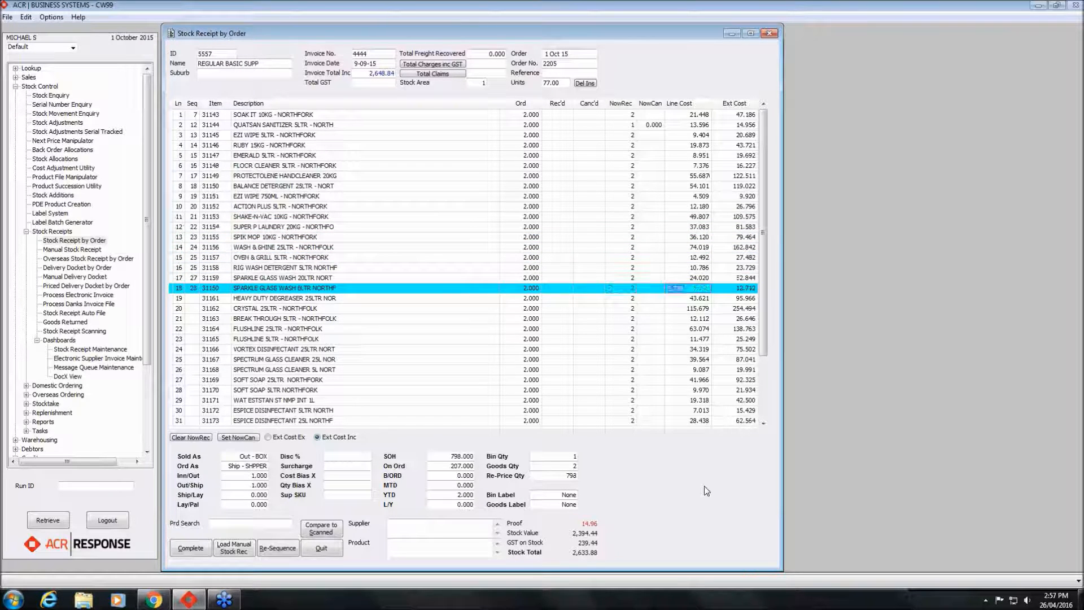
key(Down)
key(Down)
key(Down)
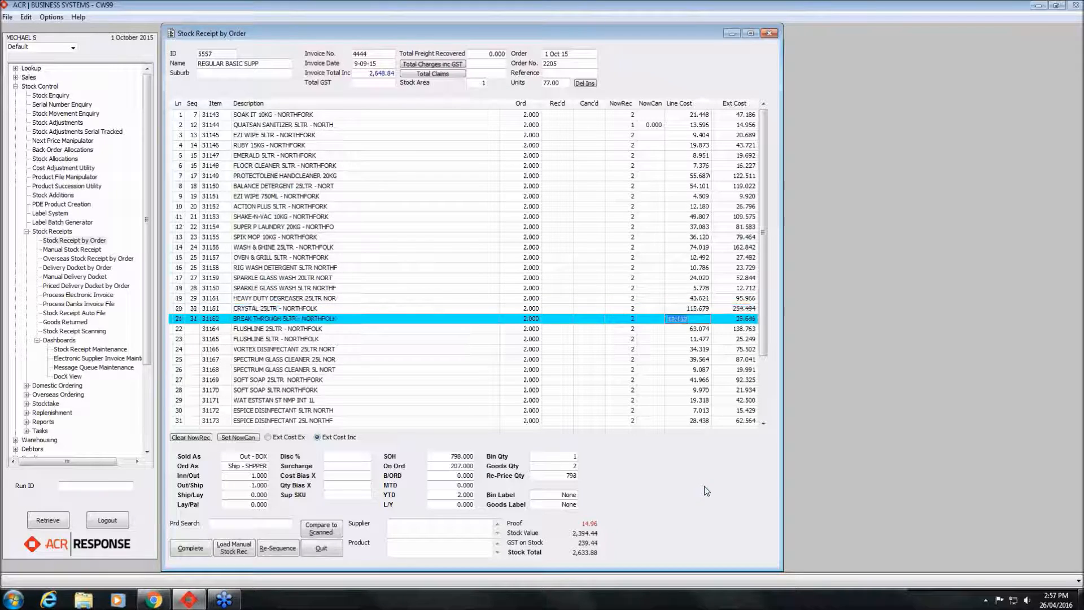
key(Down)
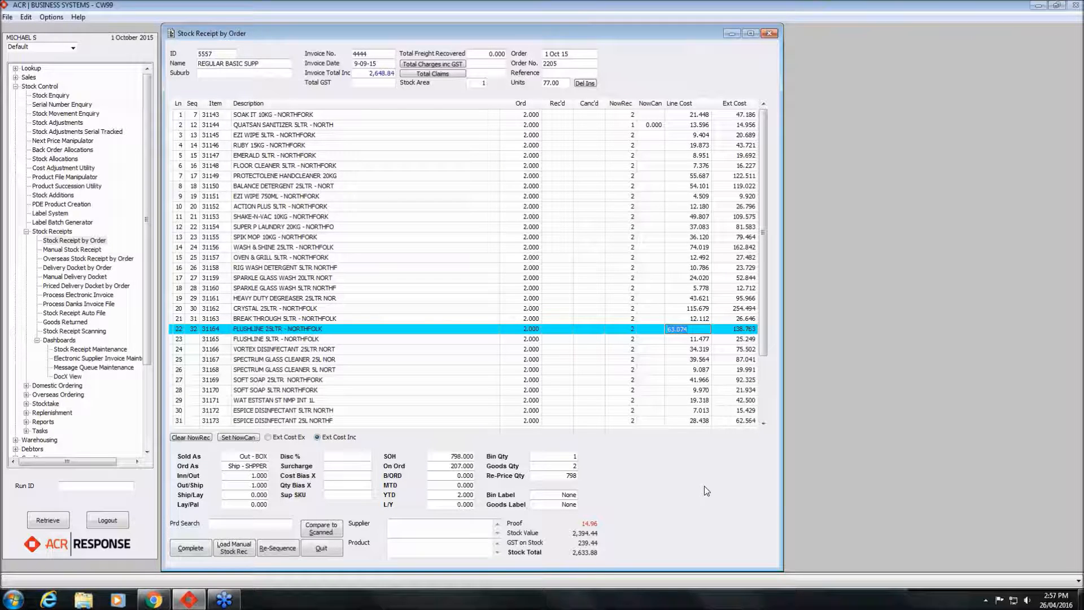
text(58)
key(Return)
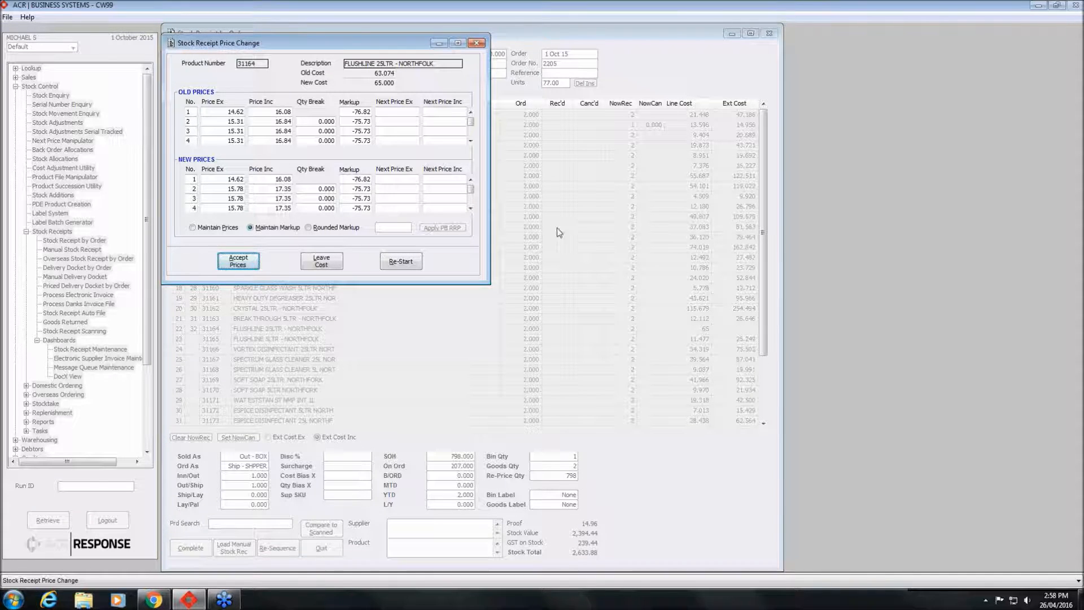
click(368, 73)
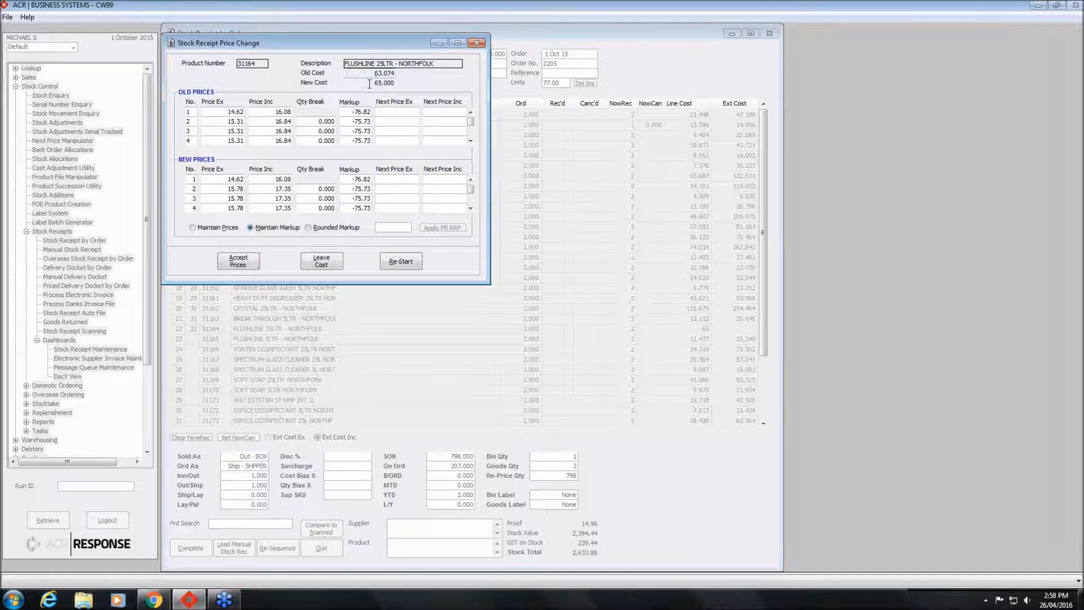
- Compare Maintain Prices, Maintain Markup and Rounded Markup for FLUSHLINE 25LTR - NORTHFOLK, and accept the new prices with Rounded Markup
click(370, 83)
click(192, 228)
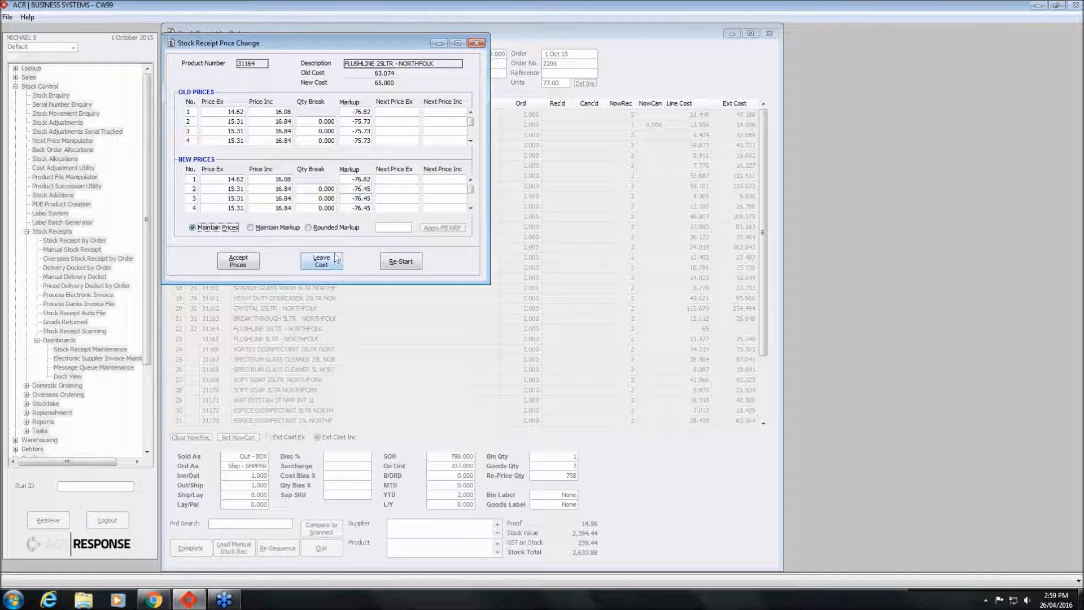
click(308, 228)
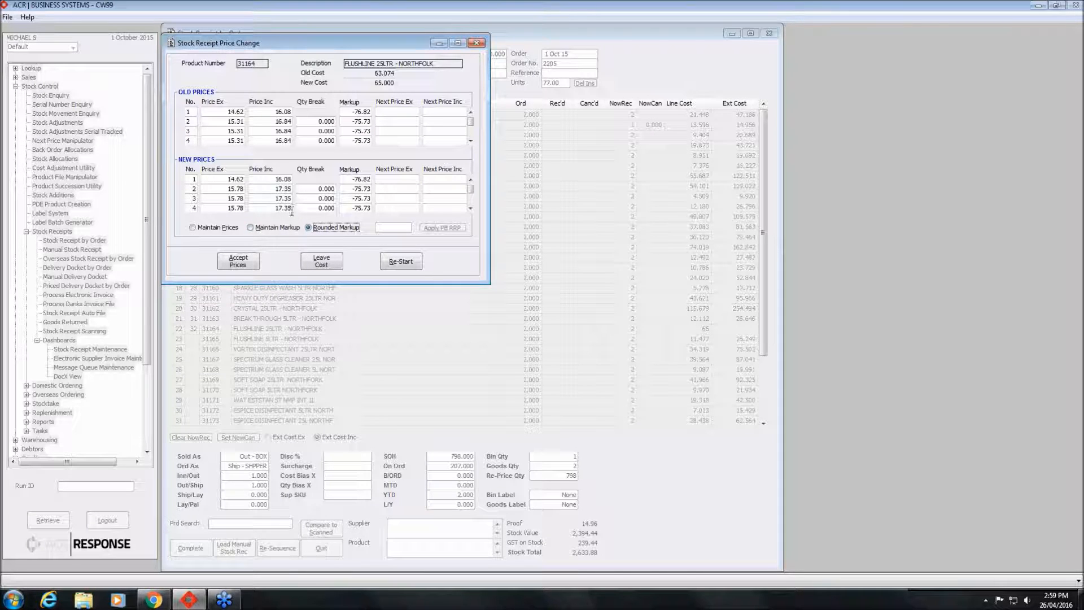
click(250, 228)
click(193, 227)
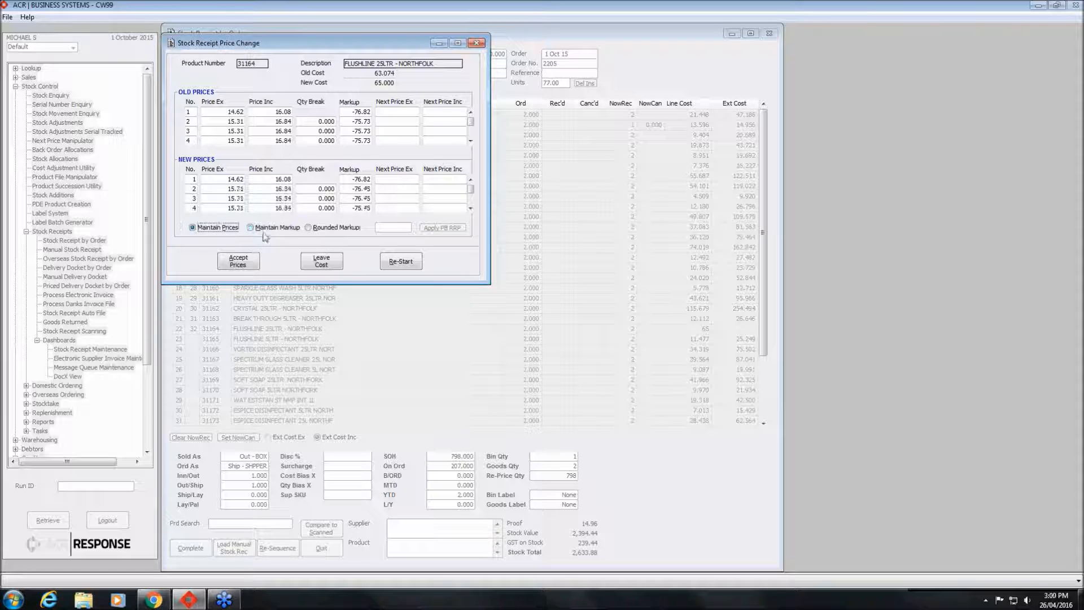
click(251, 228)
click(309, 229)
click(250, 228)
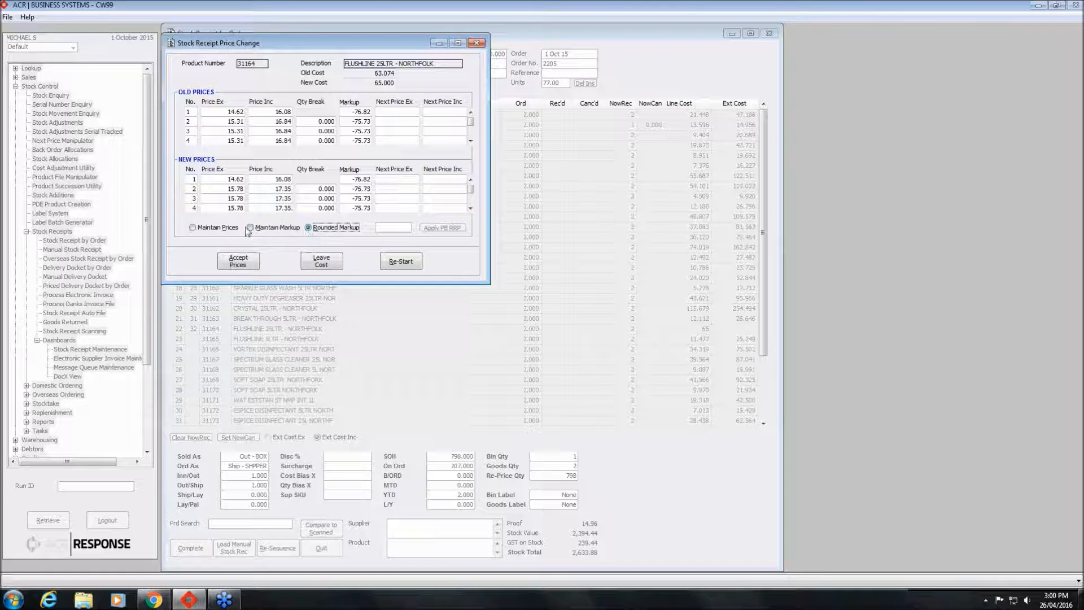
click(308, 228)
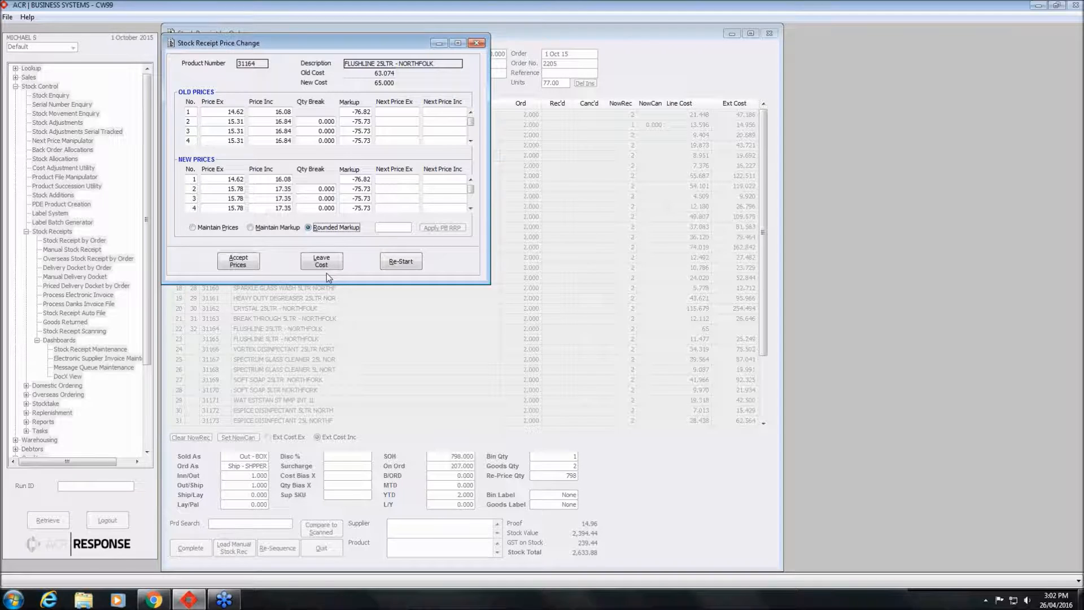
click(239, 264)
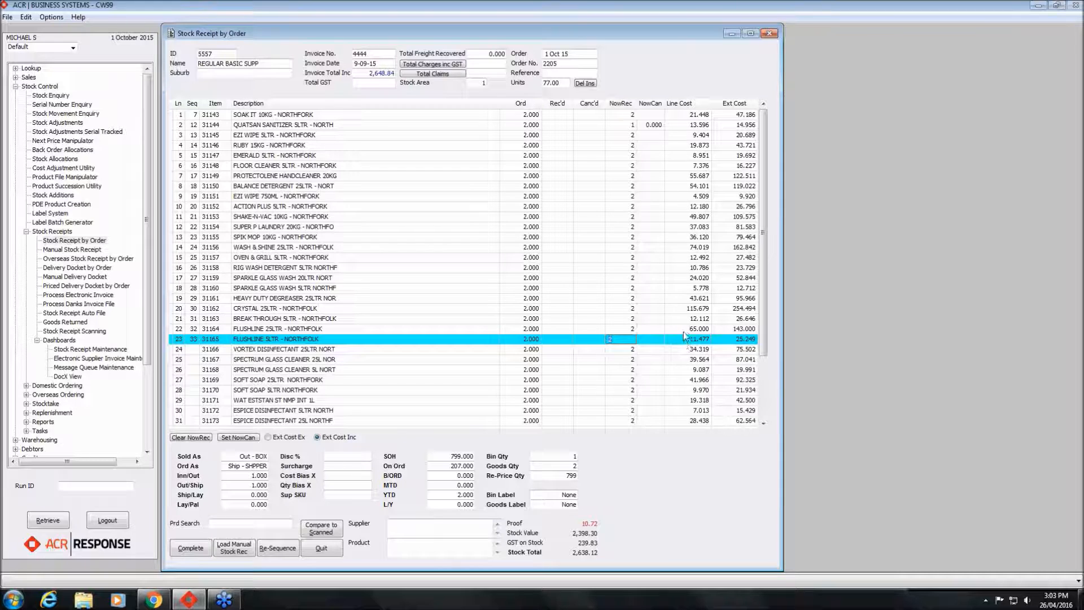
- Set the QUATSAN SANITIZER 5LTR line's NowRec quantity to 2, leaving NowCan empty
click(622, 125)
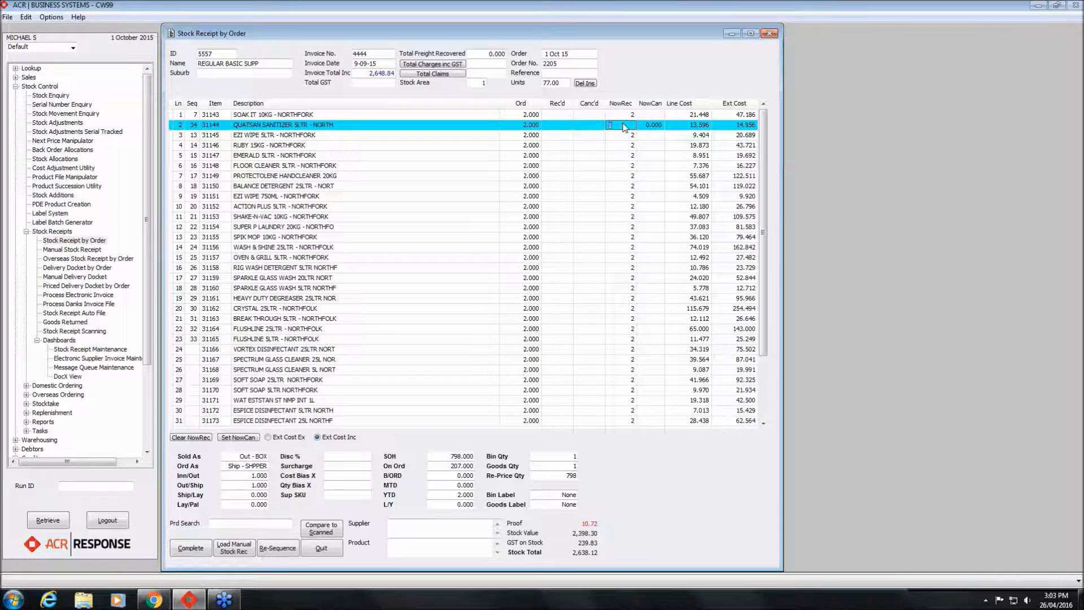
text(2)
key(Tab)
key(Return)
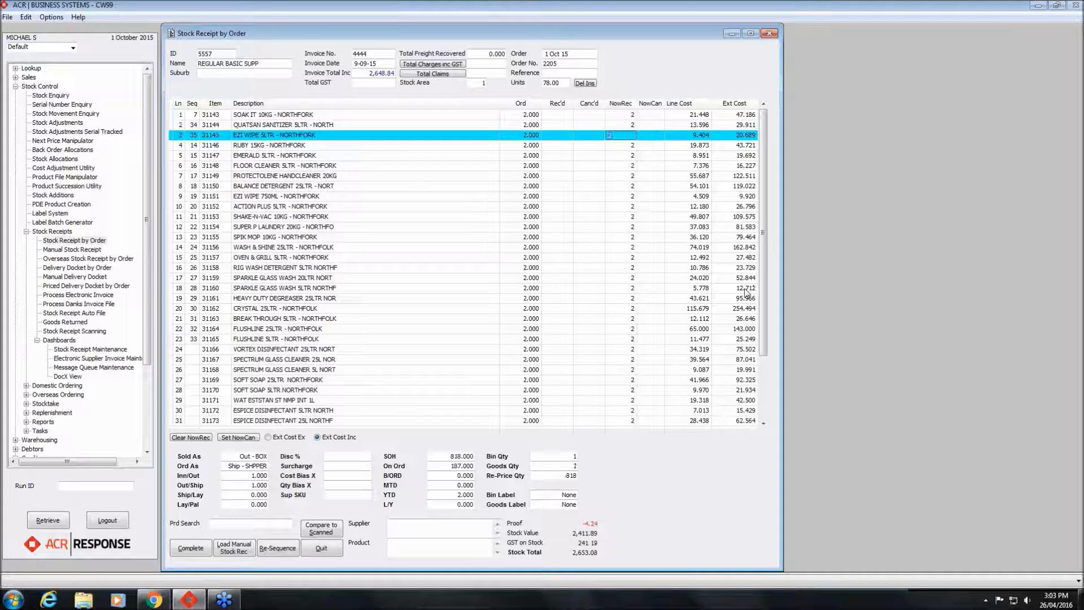
- Accept the order lines one after another from EZI WIPE 5LTR - NORTHFORK through HEAVY DUTY DEGREASER 25LTR
key(Return)
key(Return)
key(Return)
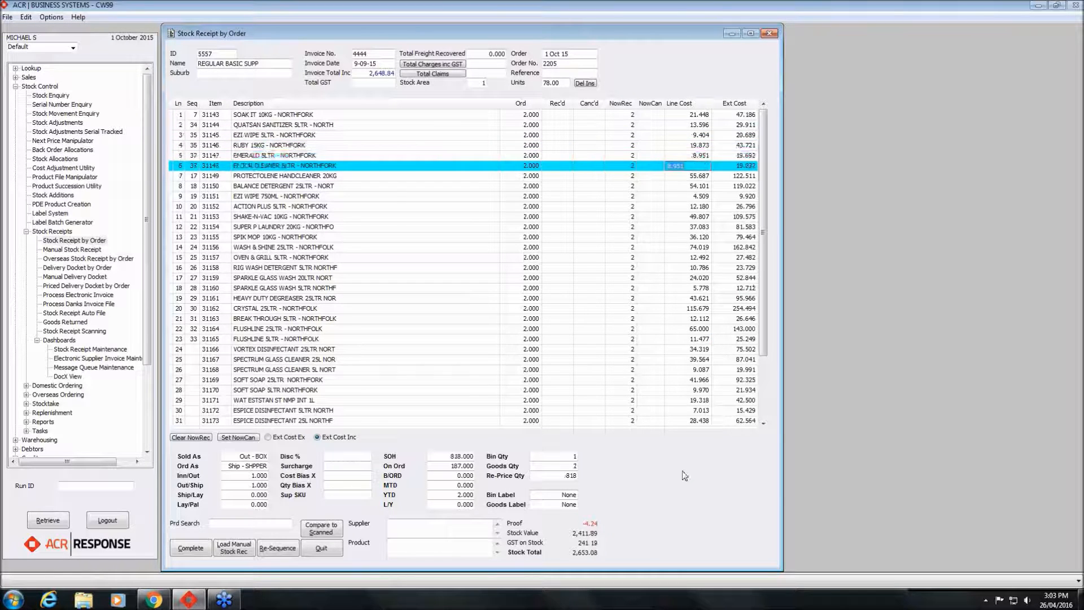
key(Return)
key(Return)
key(Return)
key(Return)
key(Return)
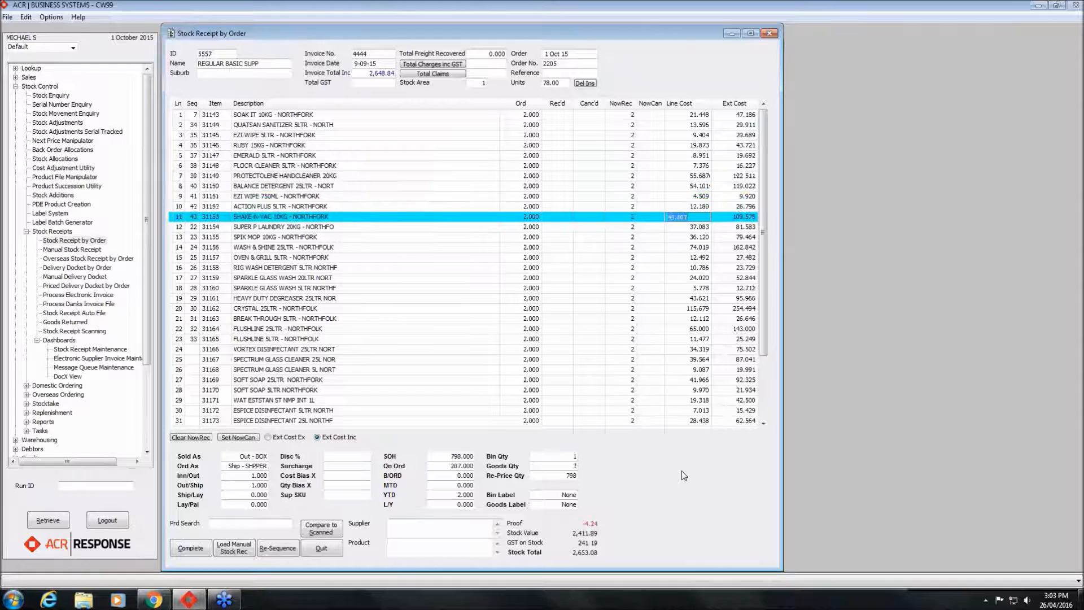
key(Return)
key(Return)
key(Return)
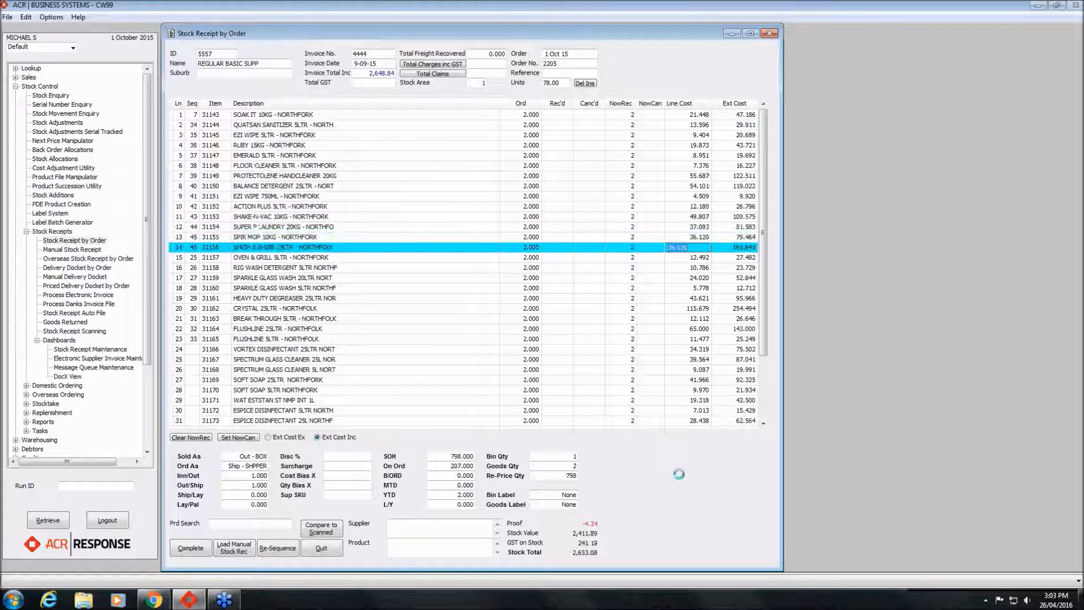
key(Return)
key(Return)
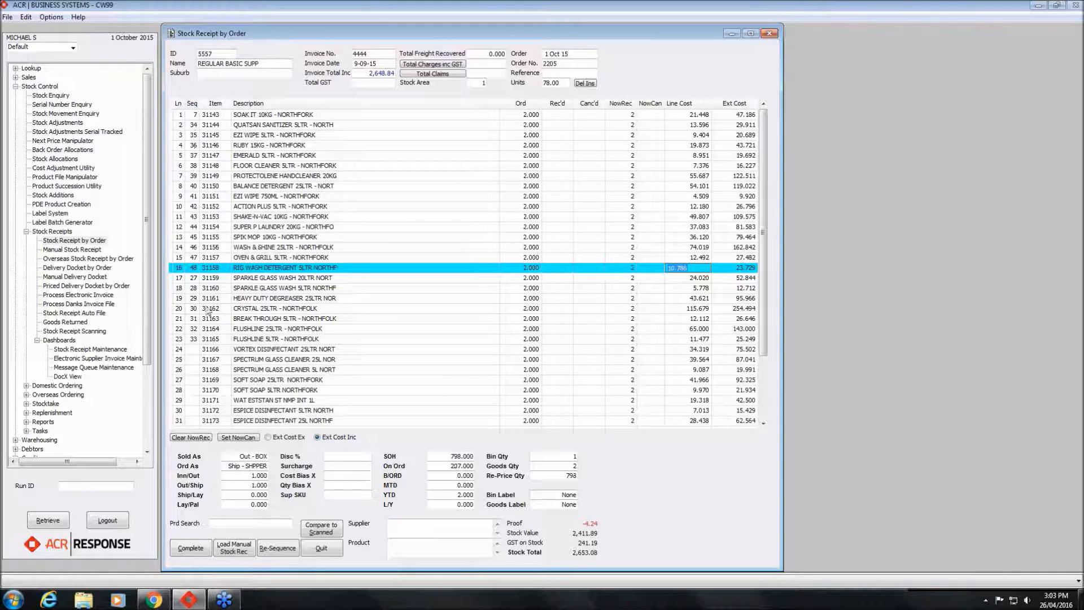
key(Return)
key(Return)
key(Return)
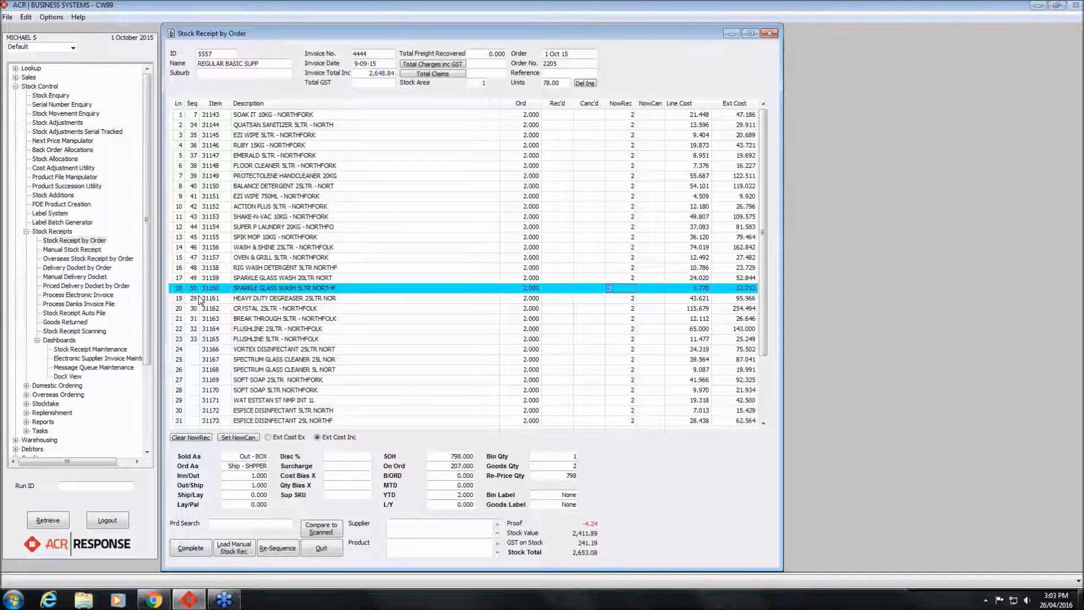
key(Return)
key(Return)
key(Return)
- Give order lines 30, 24, 27, 29 and 28 the next sequence numbers in that order, and re-sequence the order
click(195, 411)
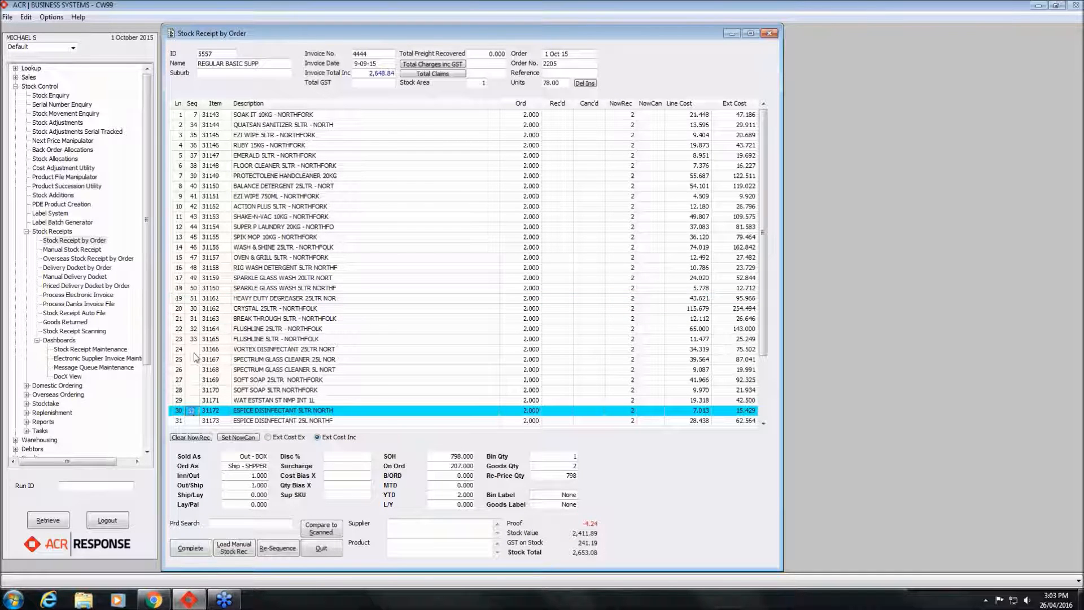
click(195, 359)
click(195, 380)
click(196, 400)
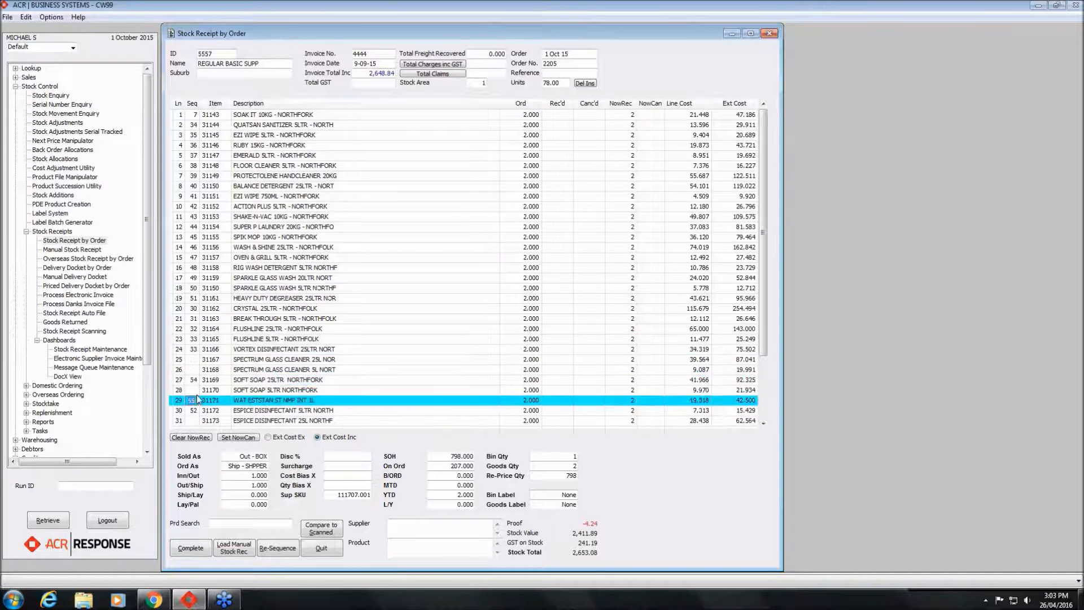
click(195, 389)
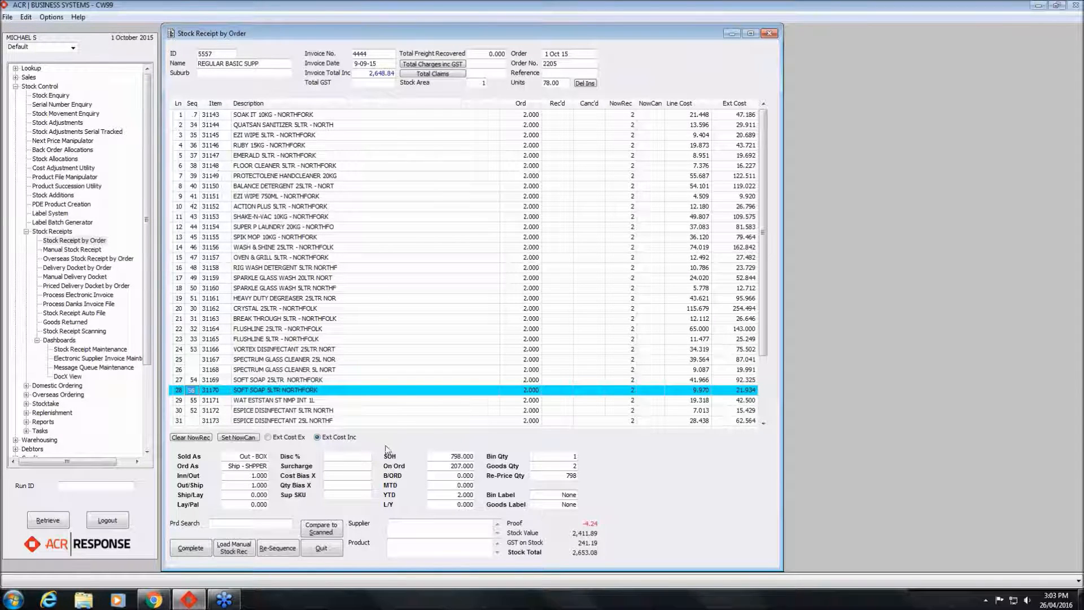
click(279, 549)
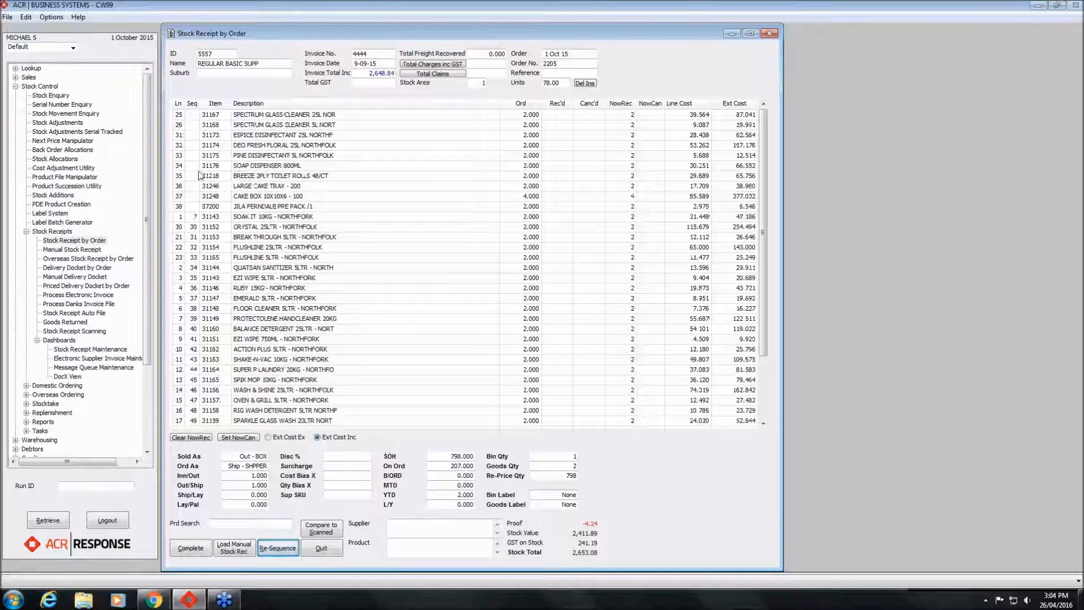
- Accept each line of the re-sequenced order in turn, from SPECTRUM GLASS CLEANER 25L down to SOFT SOAP 5LTR NORTHFORK
mouse_move(761, 277)
mouse_down()
mouse_move(771, 373)
mouse_move(754, 275)
mouse_up()
click(629, 116)
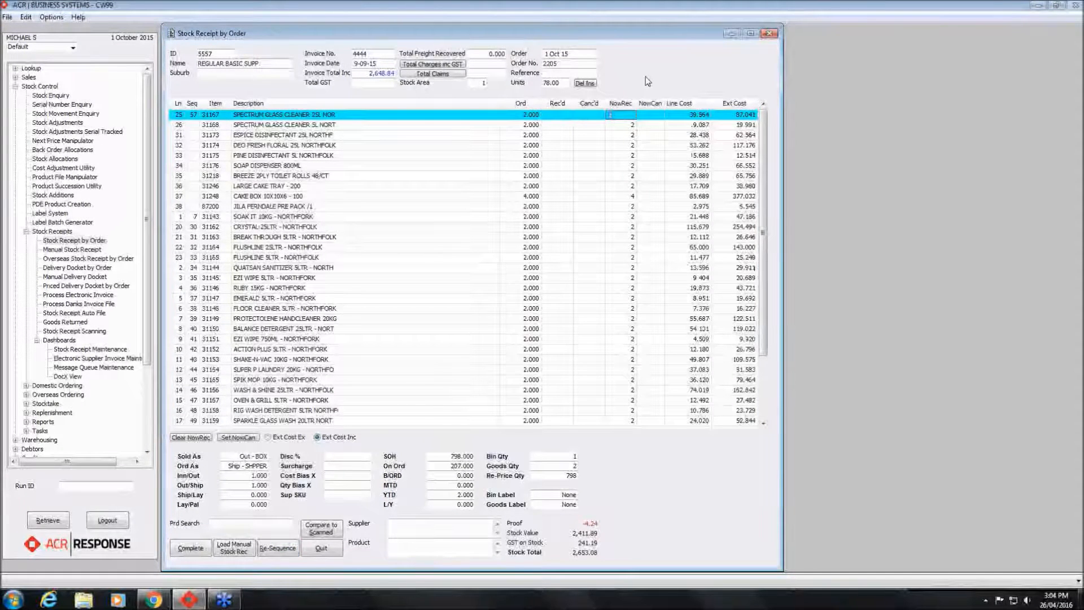
key(Return)
key(Return)
key(Return)
key(Return)
key(Return)
key(Return)
key(Return)
key(Return)
key(Return)
key(Return)
key(Return)
key(Return)
key(Return)
key(Return)
key(Return)
key(Return)
key(Return)
key(Return)
key(Return)
key(Return)
key(Return)
key(Return)
key(Return)
key(Return)
key(Return)
key(Return)
key(Return)
key(Return)
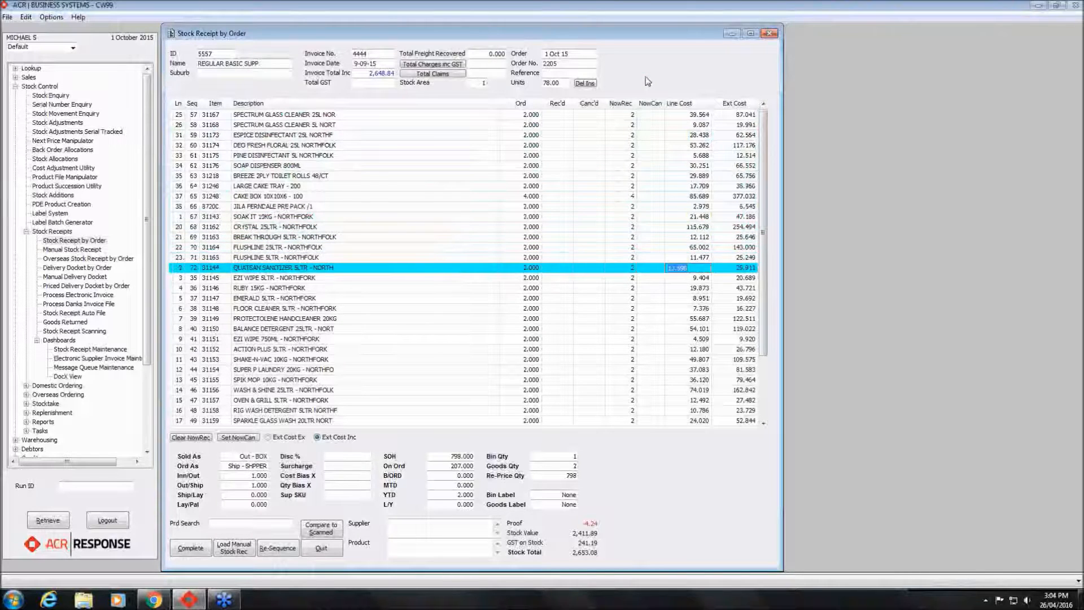
key(Return)
key(Return)
key(Return)
key(Return)
key(Return)
key(Return)
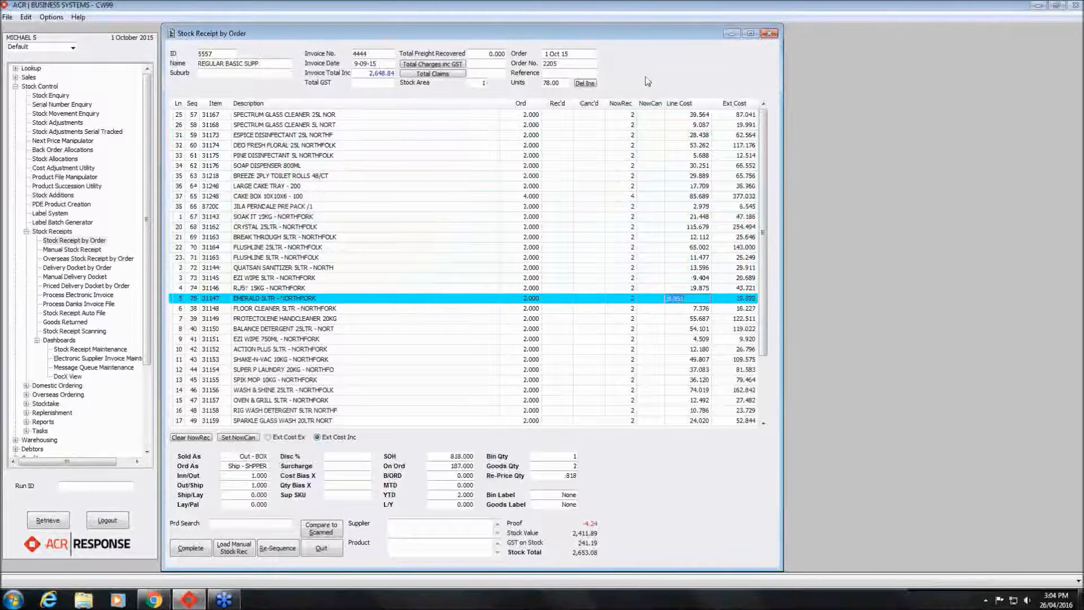
key(Return)
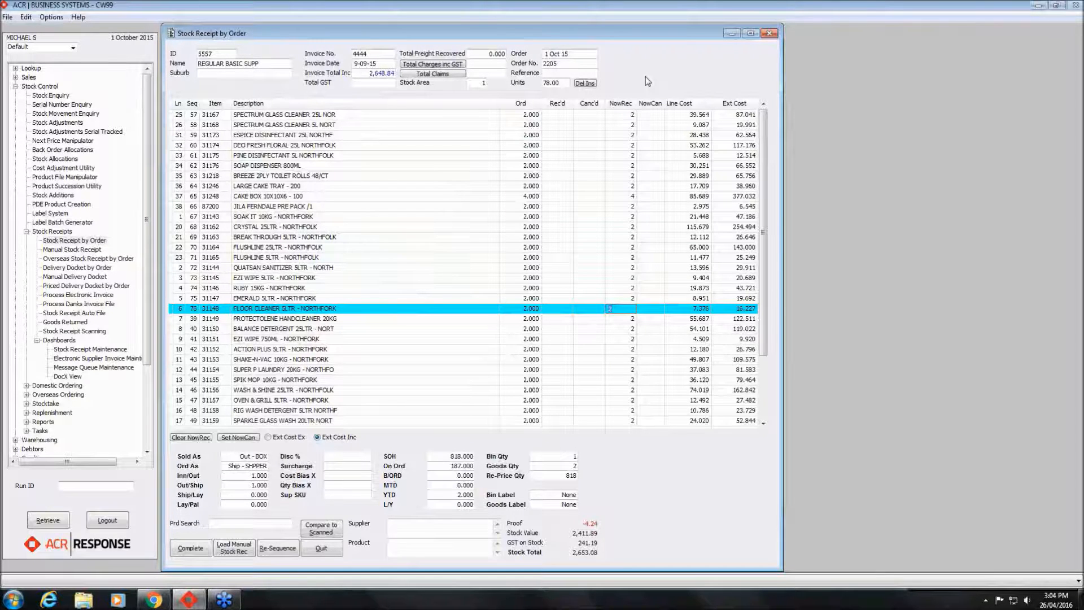
key(Return)
key(Return)
key(Return)
key(Return)
key(Return)
key(Return)
key(Return)
key(Return)
key(Return)
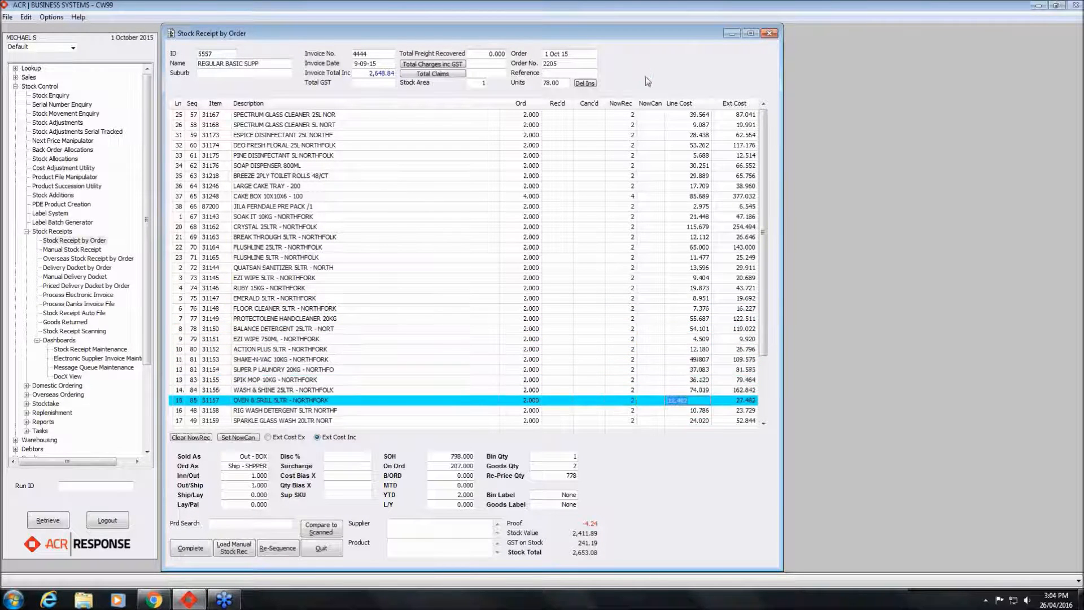
key(Return)
key(Return)
key(Return)
key(Return)
key(Return)
key(Return)
key(Return)
key(Return)
key(Return)
key(Tab)
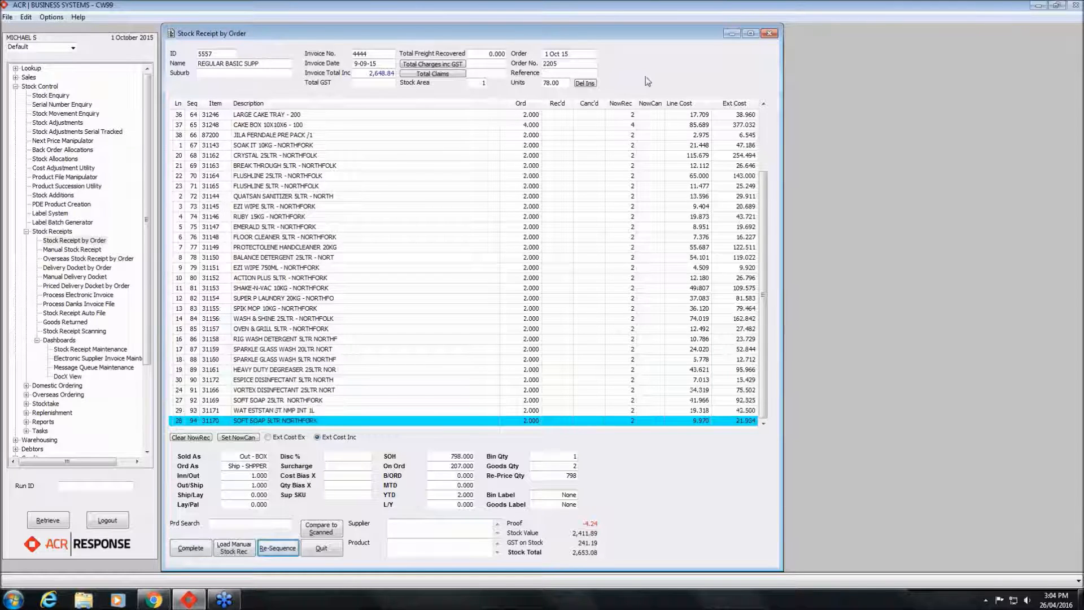
- Set Invoice Total Inc to 2653.08 and Total GST to 241.19 to clear the Proof difference
drag(576, 525, 598, 524)
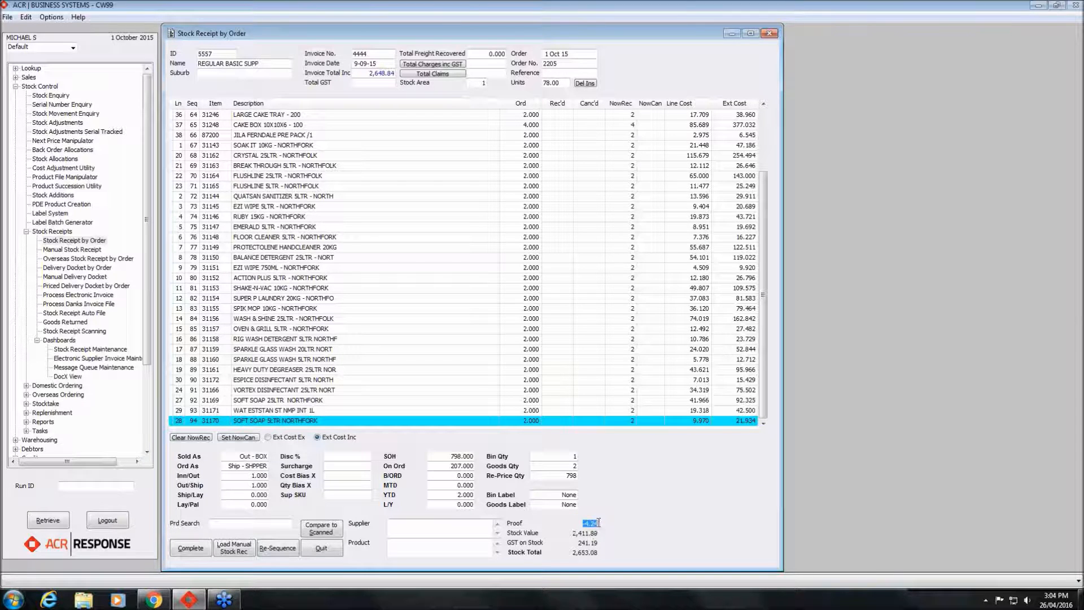
click(367, 74)
text(2653.08)
key(Tab)
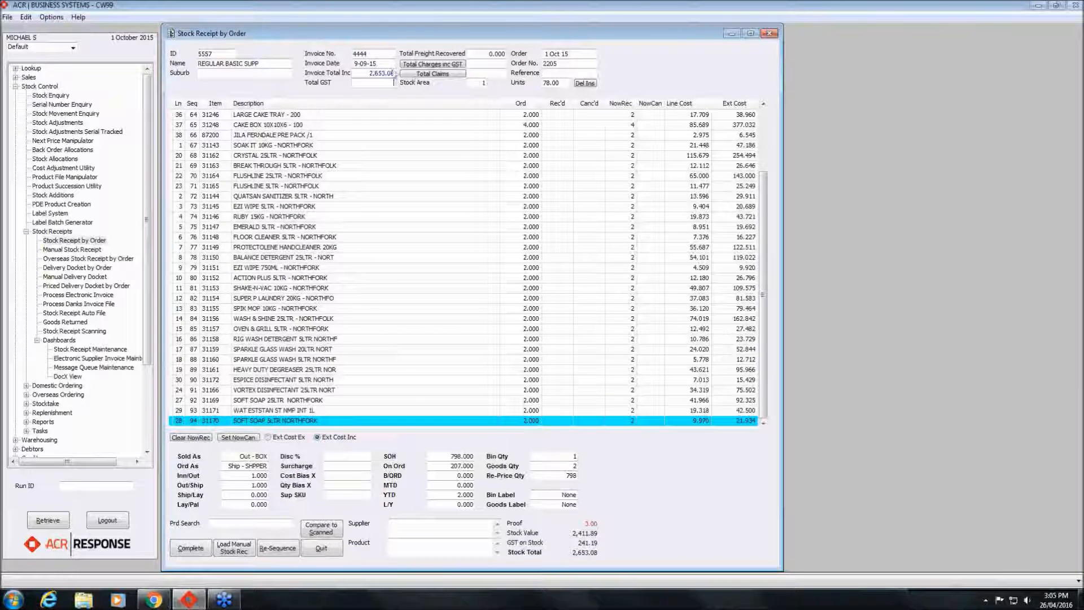
text(241.19)
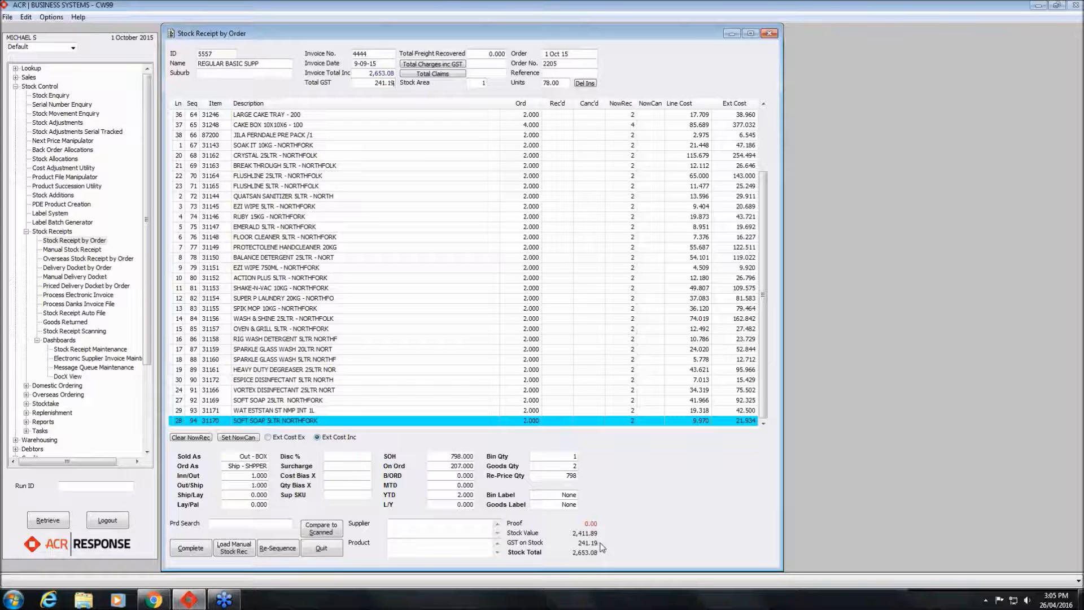
- Check the Stock Total, and load the order's lines into Manual Stock Receipt Entry in Line Number Order
drag(598, 552, 566, 555)
click(595, 555)
click(233, 551)
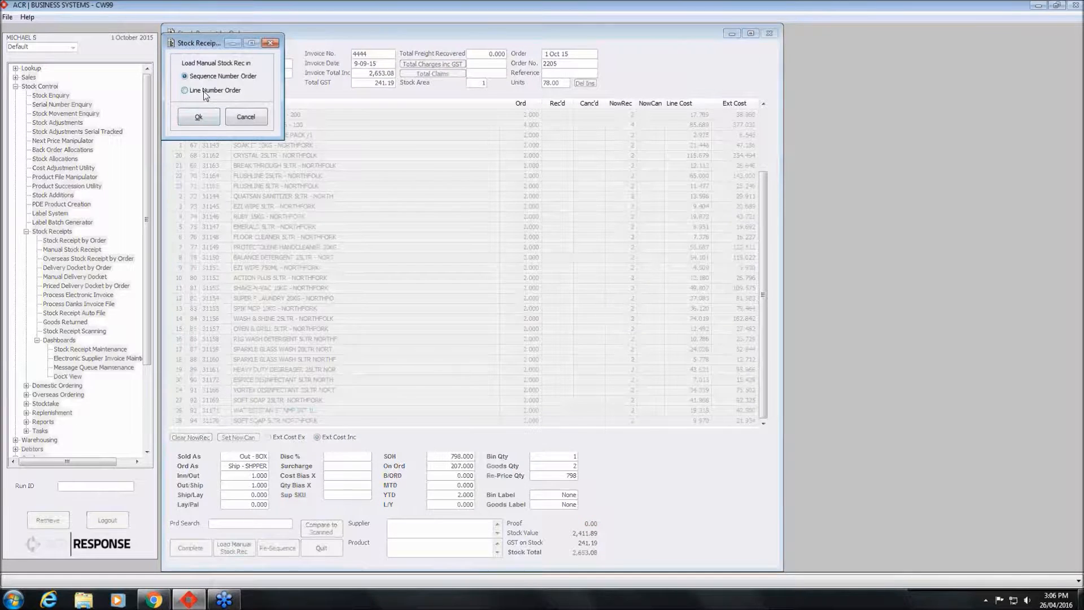
click(205, 116)
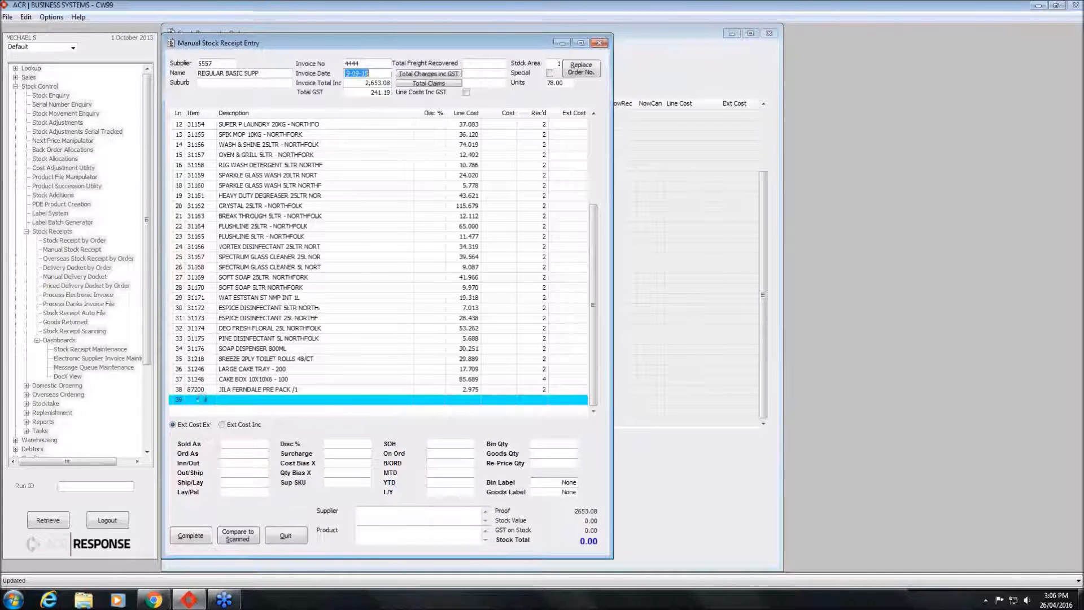
- Add item 87200 as an extra line at zero Line Cost using Leave Cost, with a Rec'd quantity of 4
click(210, 401)
text(87200)
key(Return)
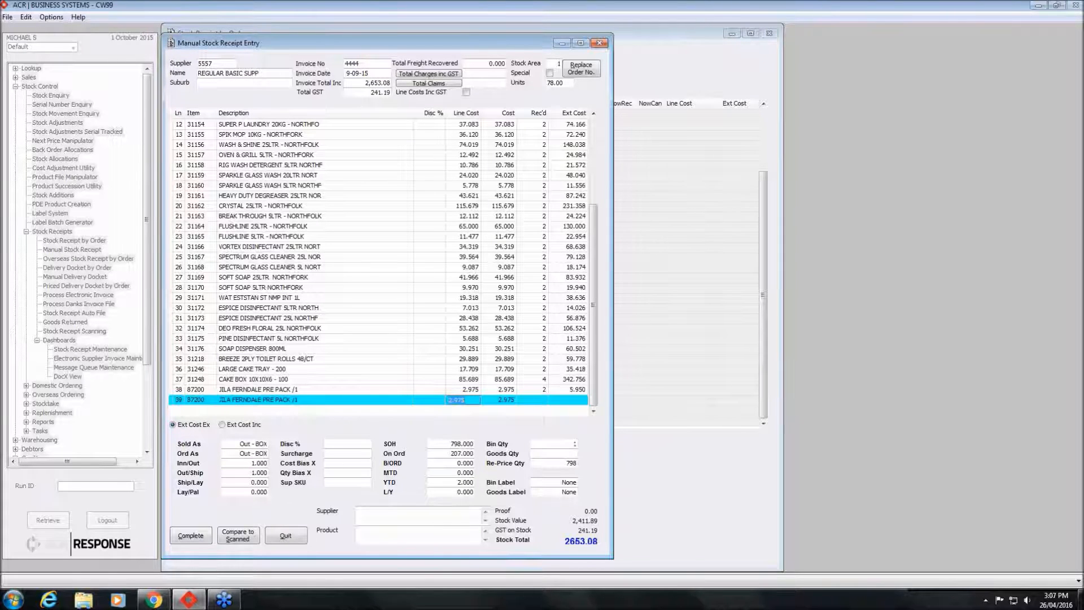
text(0)
key(Return)
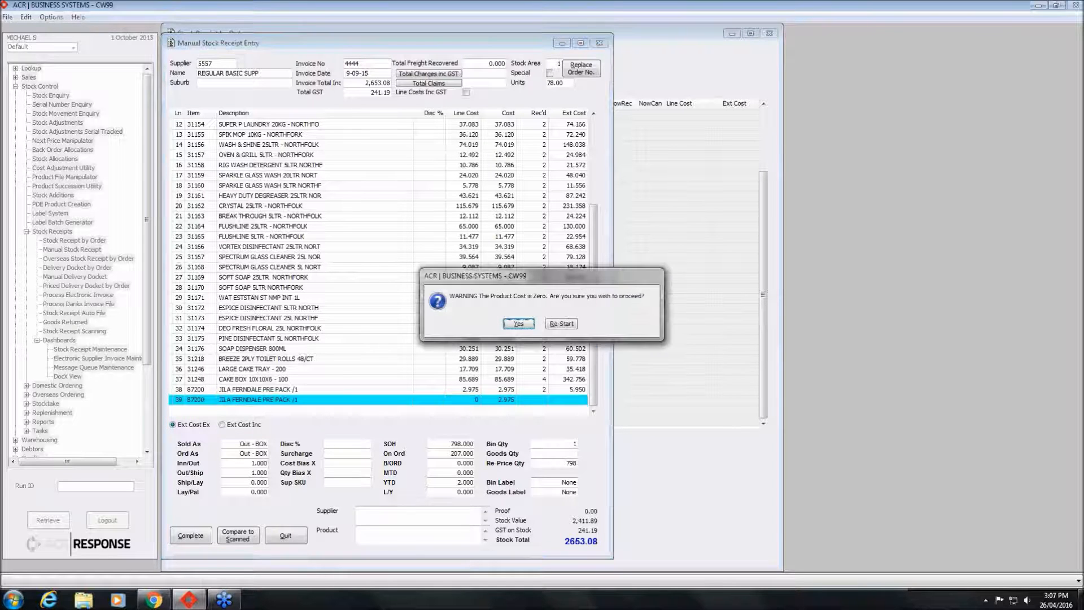
click(518, 323)
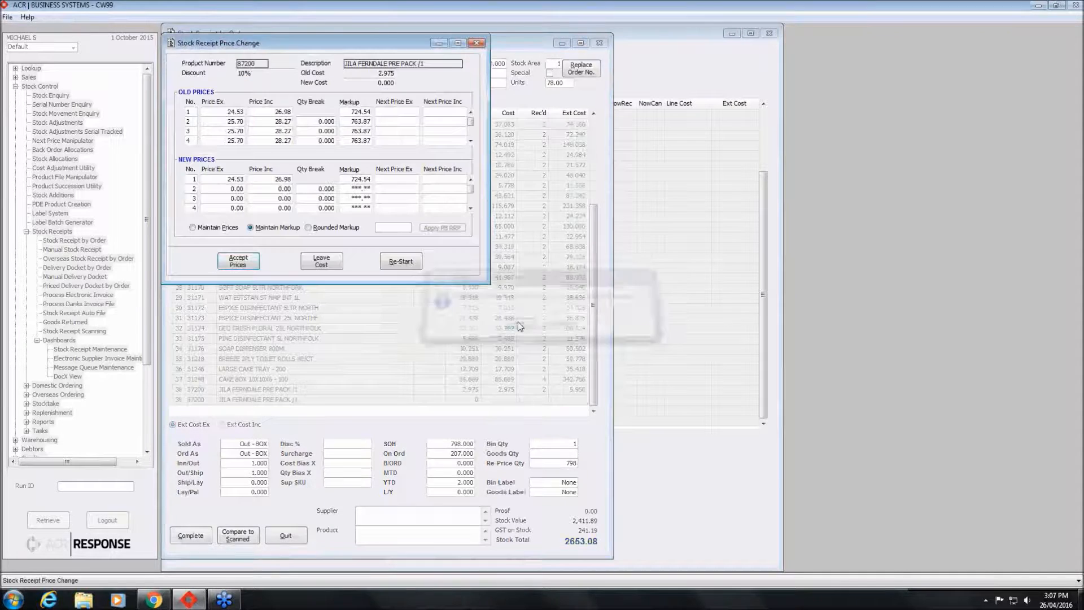
click(325, 263)
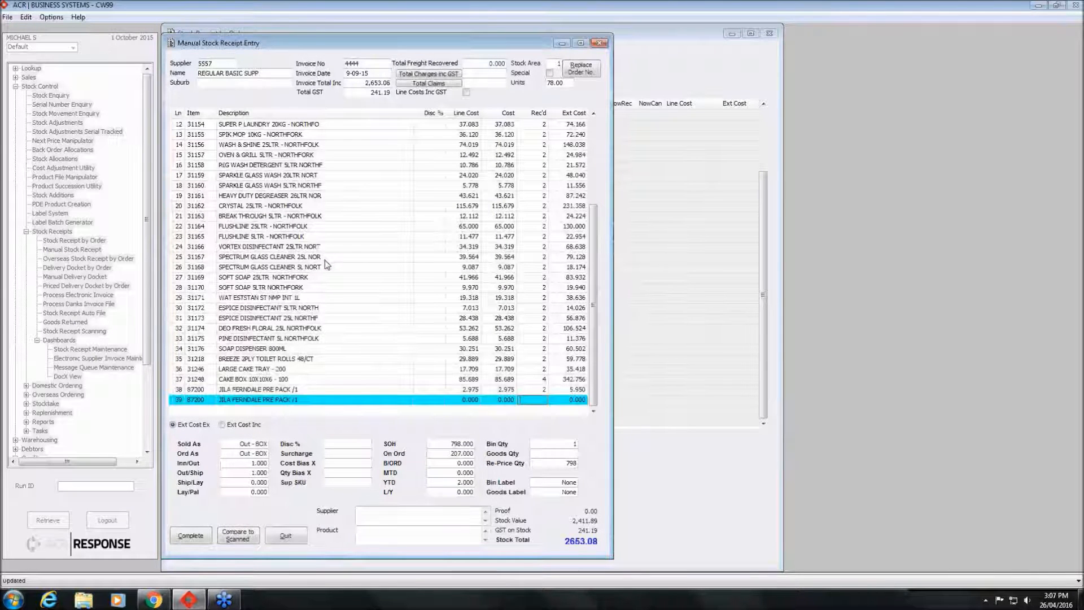
text(4)
key(Return)
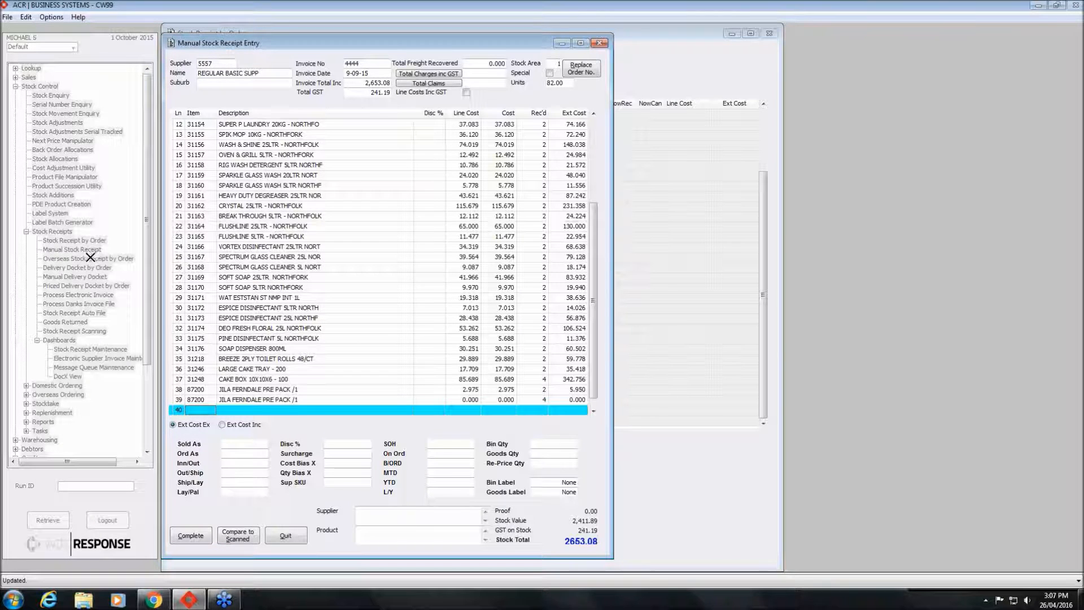
- Open Replace Order No. and confirm the order number already filled in
click(586, 72)
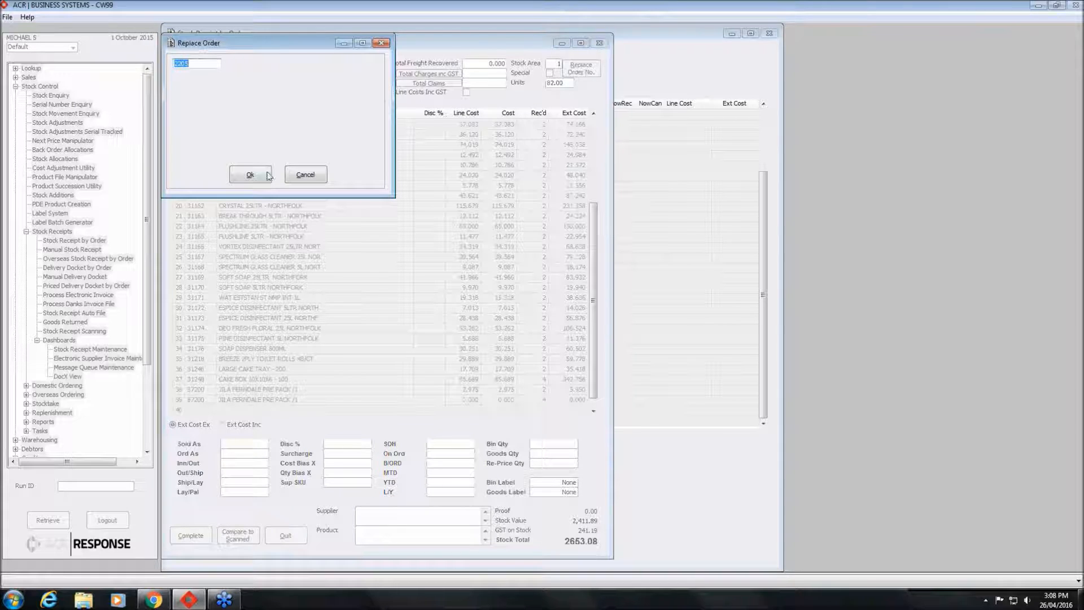
click(250, 174)
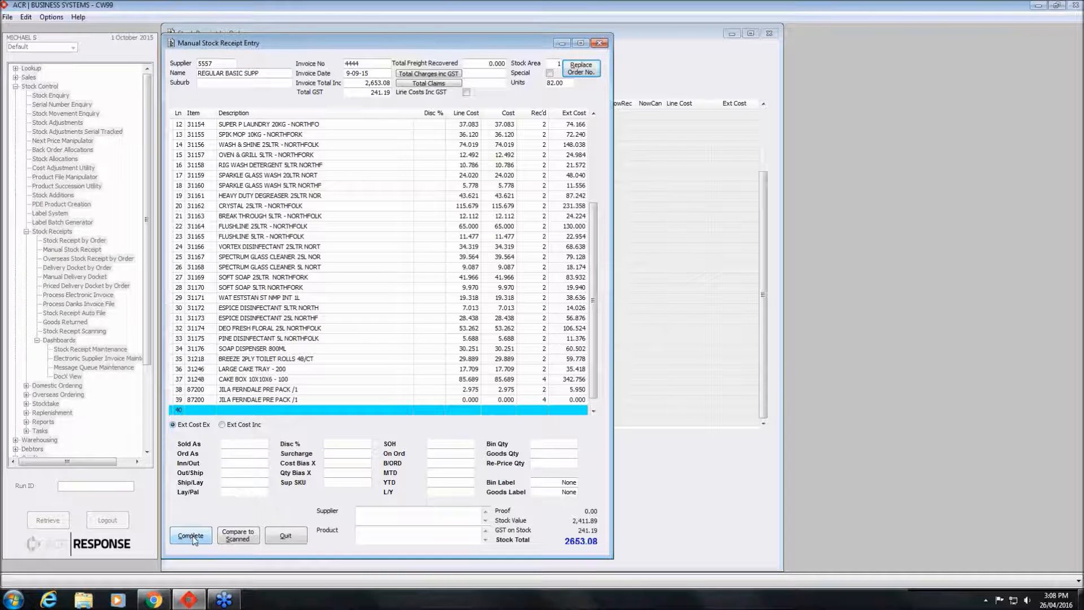
- Complete the manual stock receipt
click(193, 537)
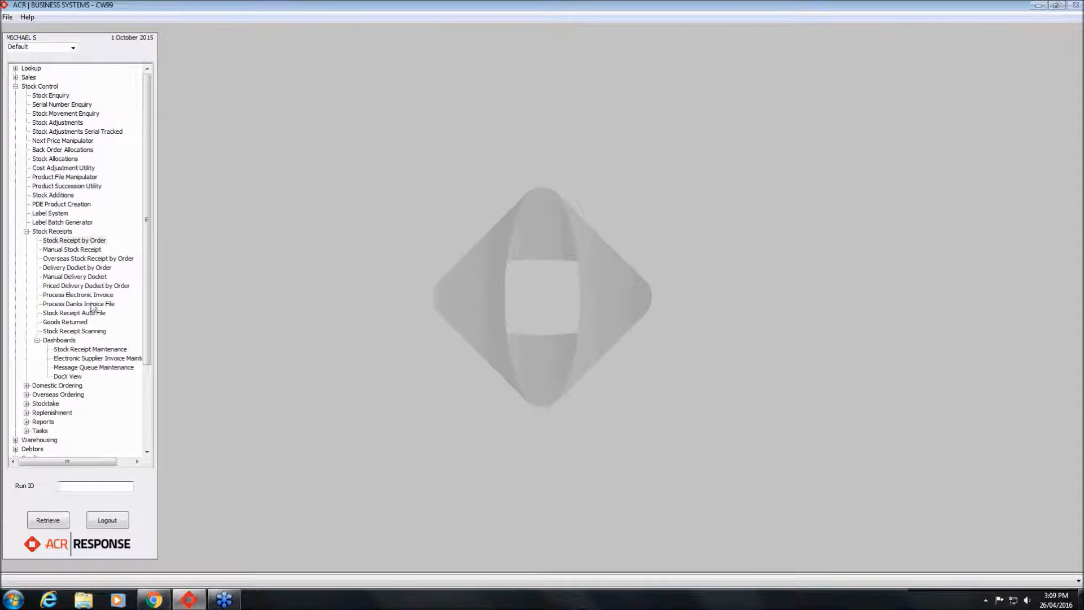
- Look up the order by its order number in Delivery Docket by Order, view the docket, and quit without completing it
double_click(84, 269)
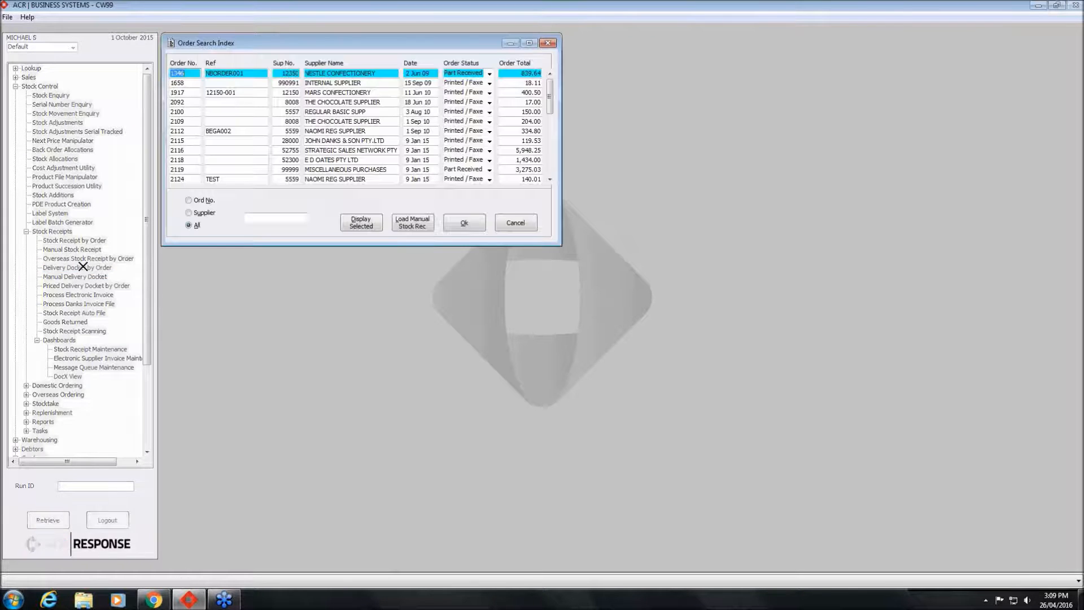
click(201, 201)
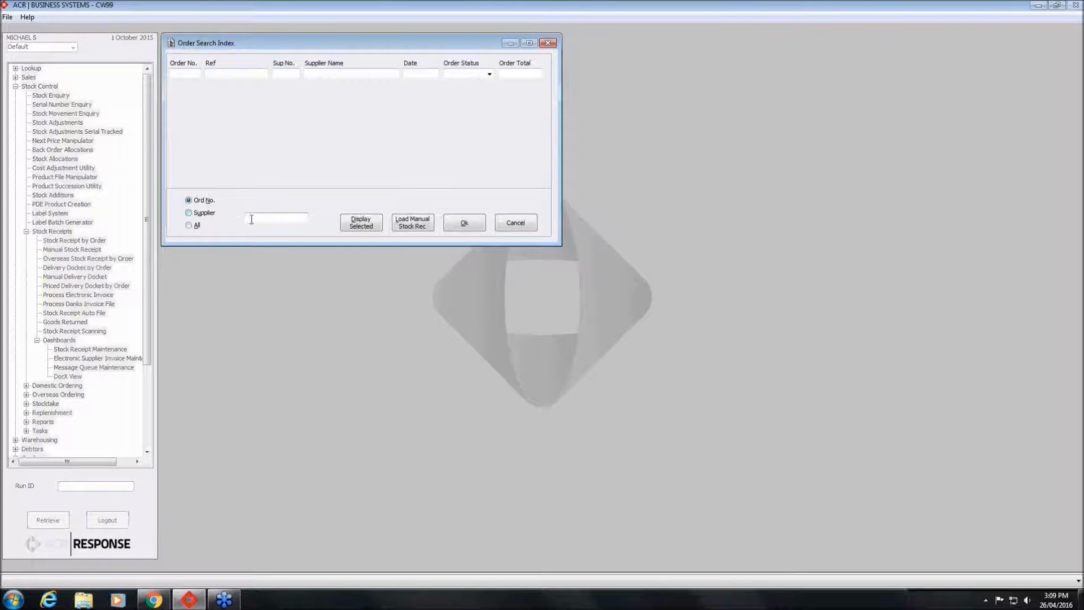
text(2206)
key(Return)
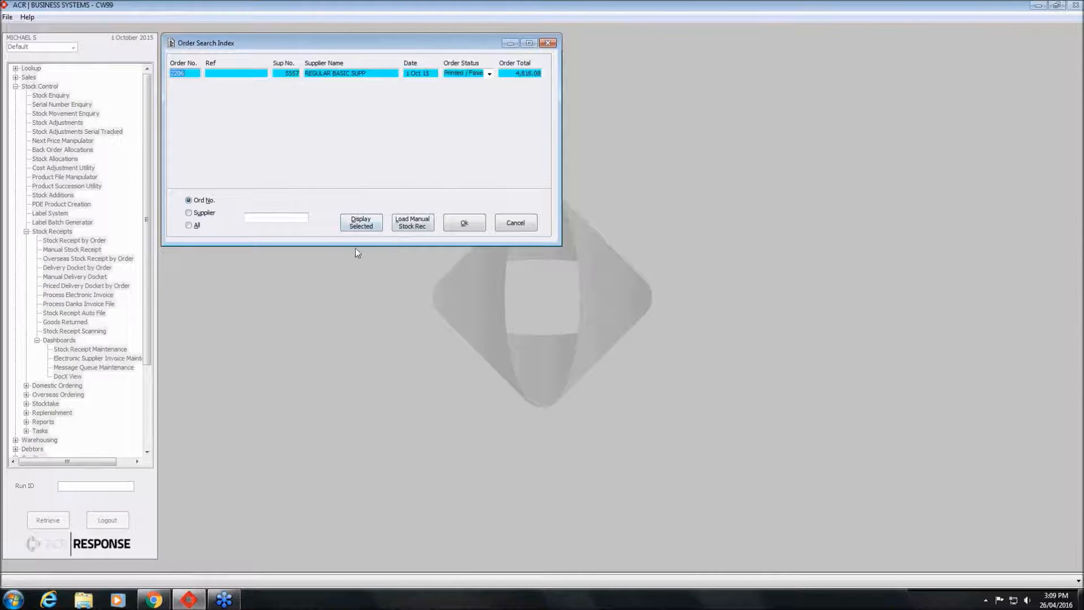
click(477, 225)
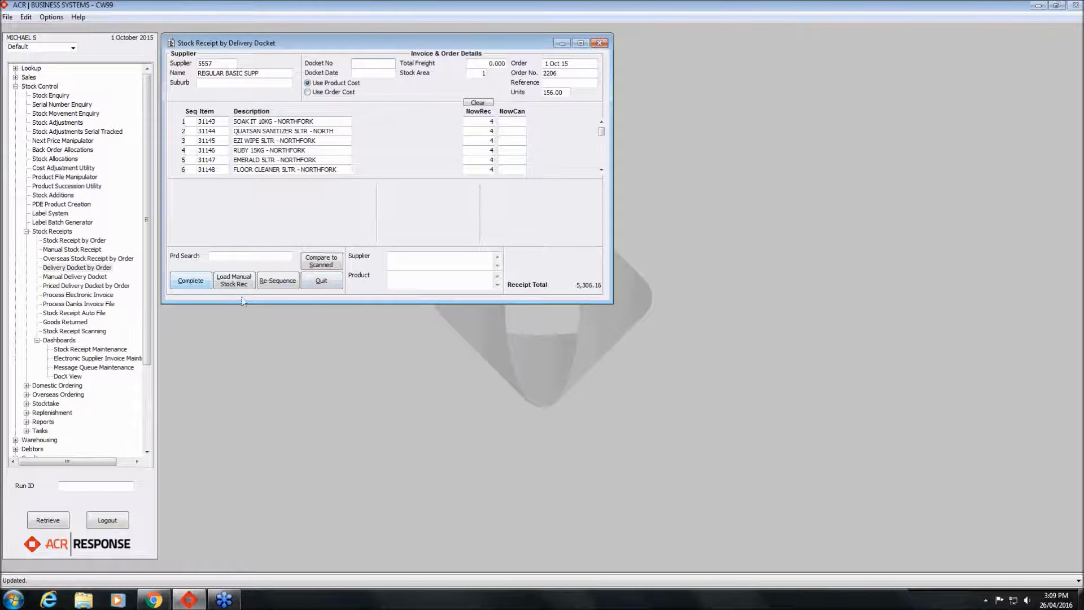
click(321, 282)
click(520, 324)
- Open Stock Receipt Maintenance and find the stock receipts of a specified supplier for all dates
double_click(117, 350)
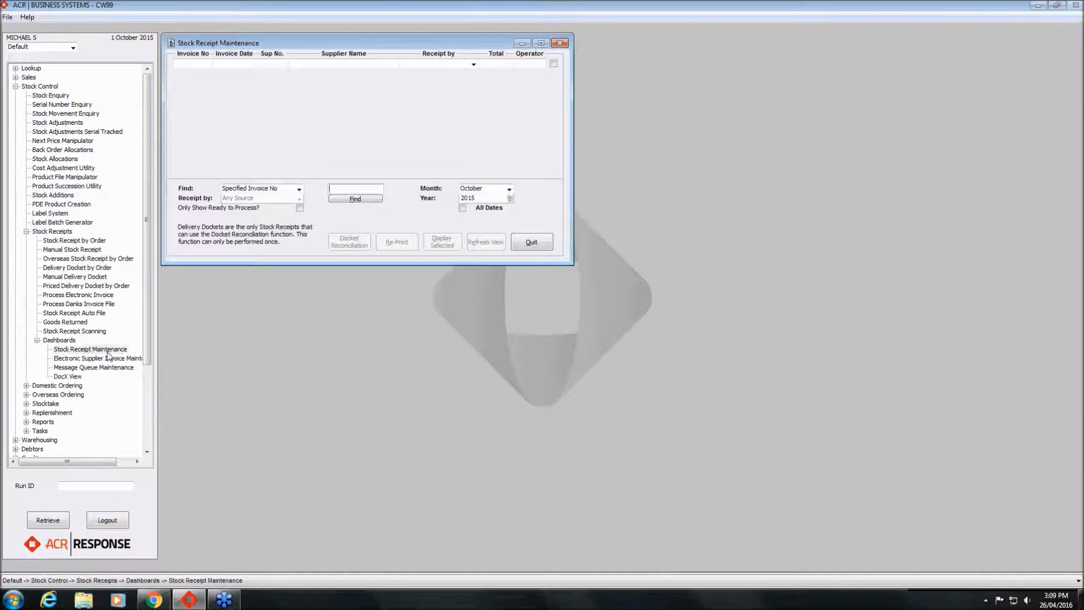
click(300, 190)
click(259, 203)
click(337, 198)
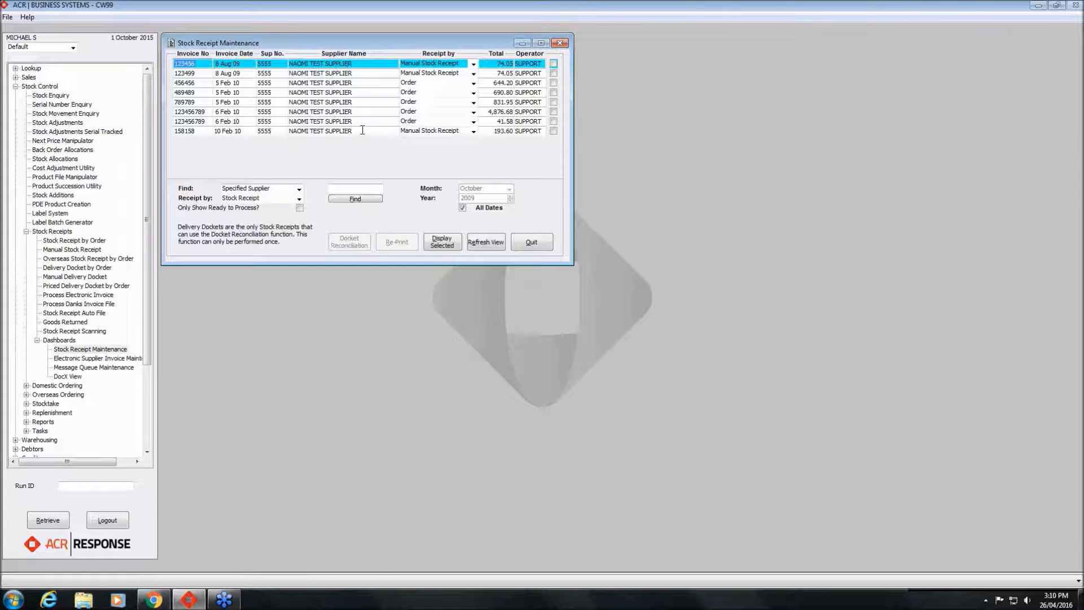
- Try the selection boxes on the listed receipts, ticking and unticking THE CHOCOLATE SUPPLIER's delivery docket
click(553, 74)
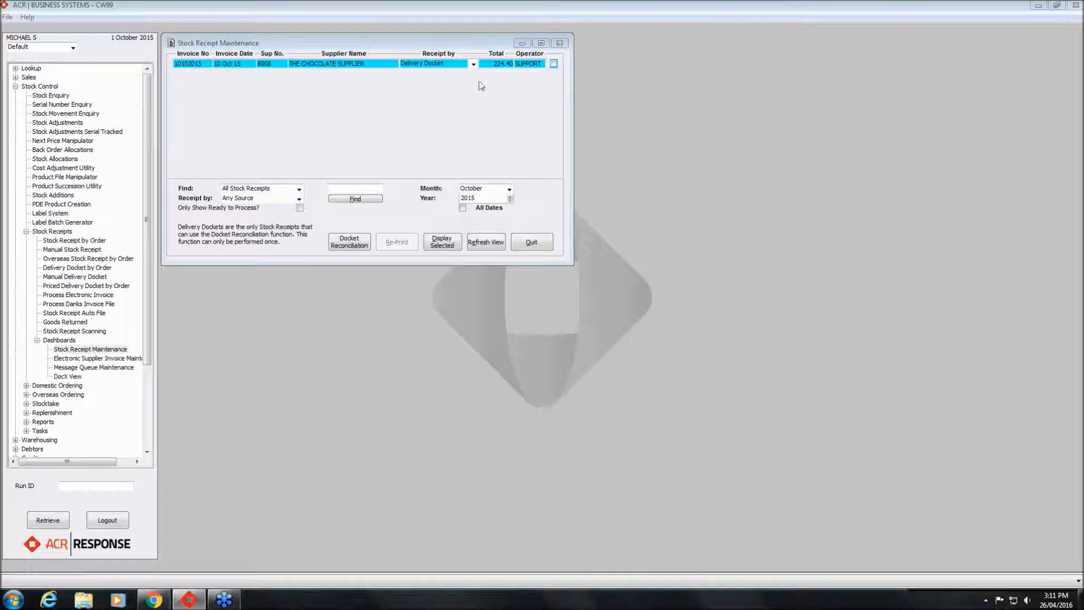
click(554, 65)
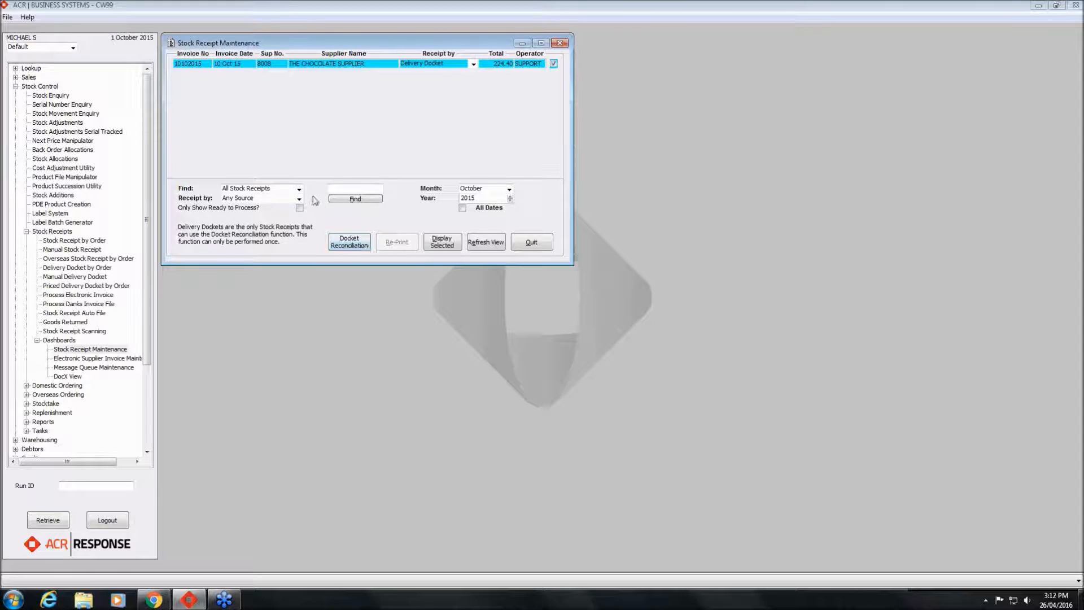
click(553, 64)
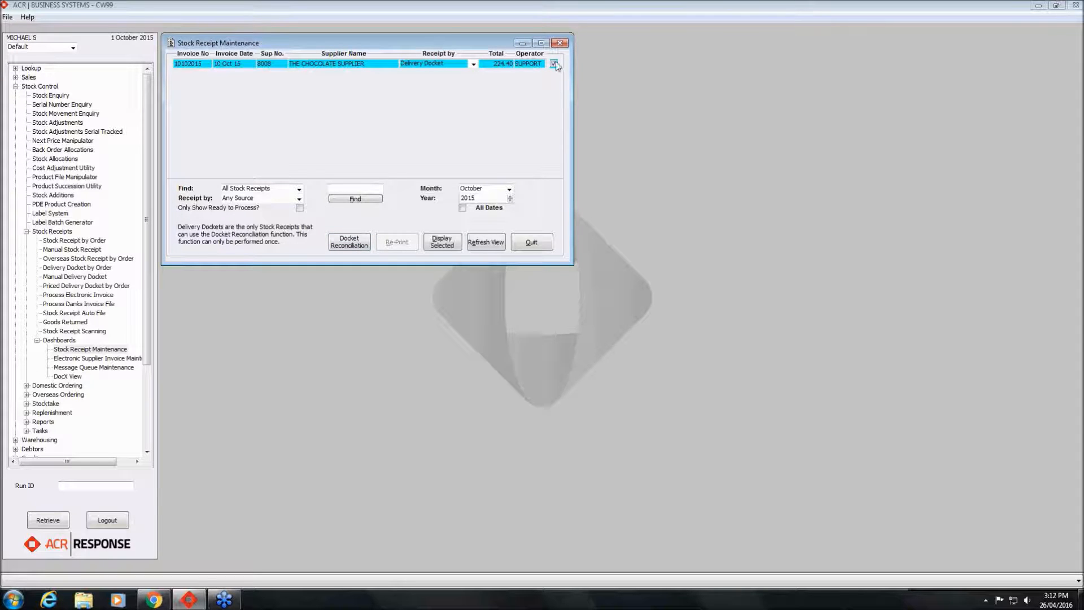
- Find the receipts of Specified Supplier 5555 from any source with All Dates enabled
click(298, 191)
click(289, 206)
click(463, 208)
click(537, 326)
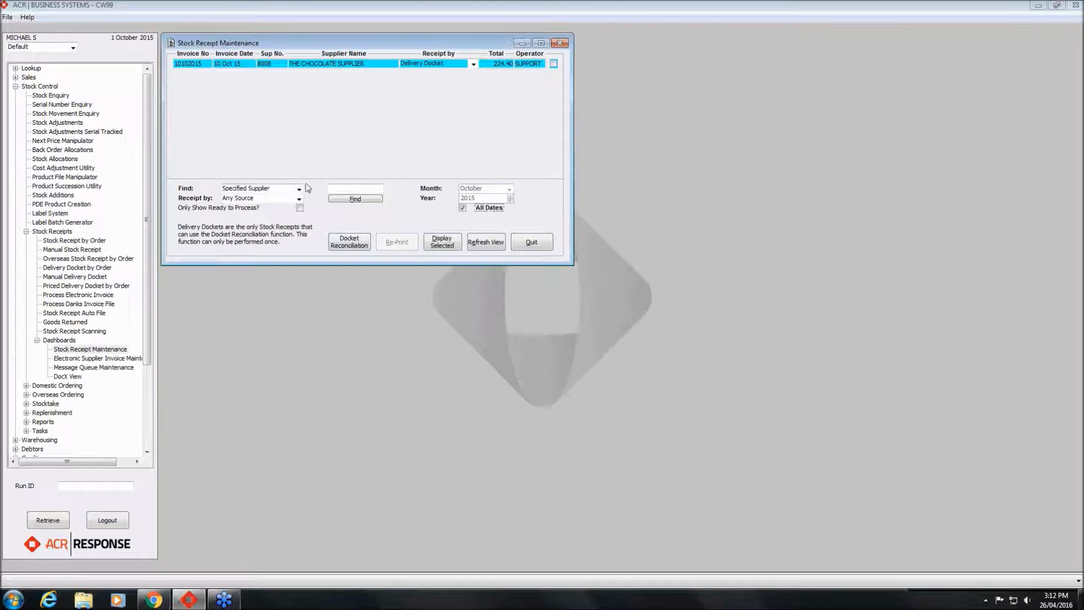
text(5555)
key(Return)
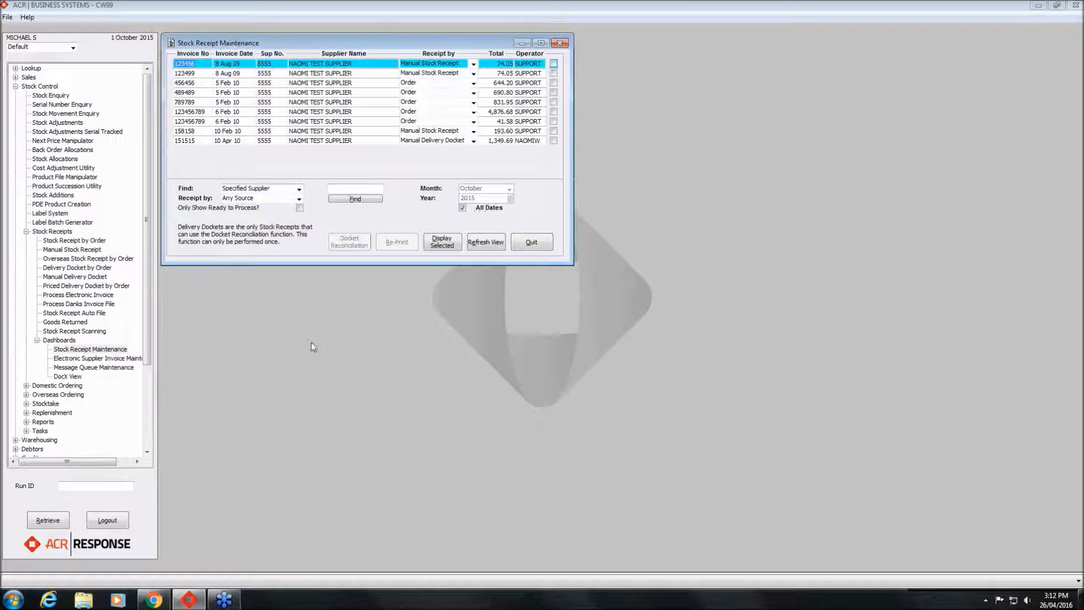
- Go through supplier 5555's receipts and examine for which receipt types Docket Reconciliation is available
key(Down)
key(Down)
key(Down)
key(Down)
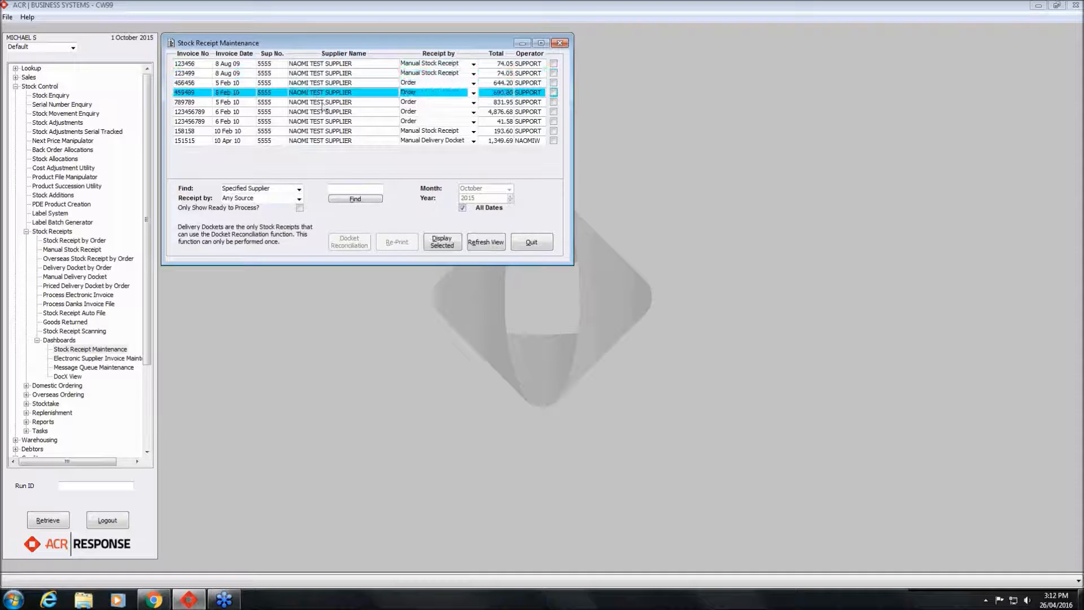
key(Down)
key(Down)
key(Down)
key(Down)
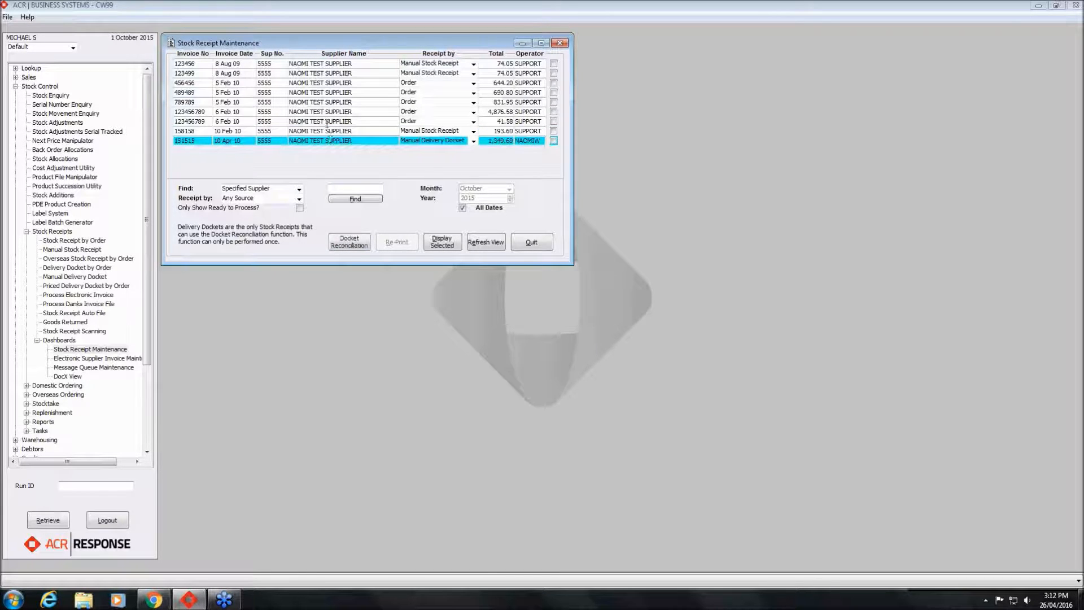
click(327, 122)
click(318, 132)
click(320, 123)
click(323, 102)
click(324, 84)
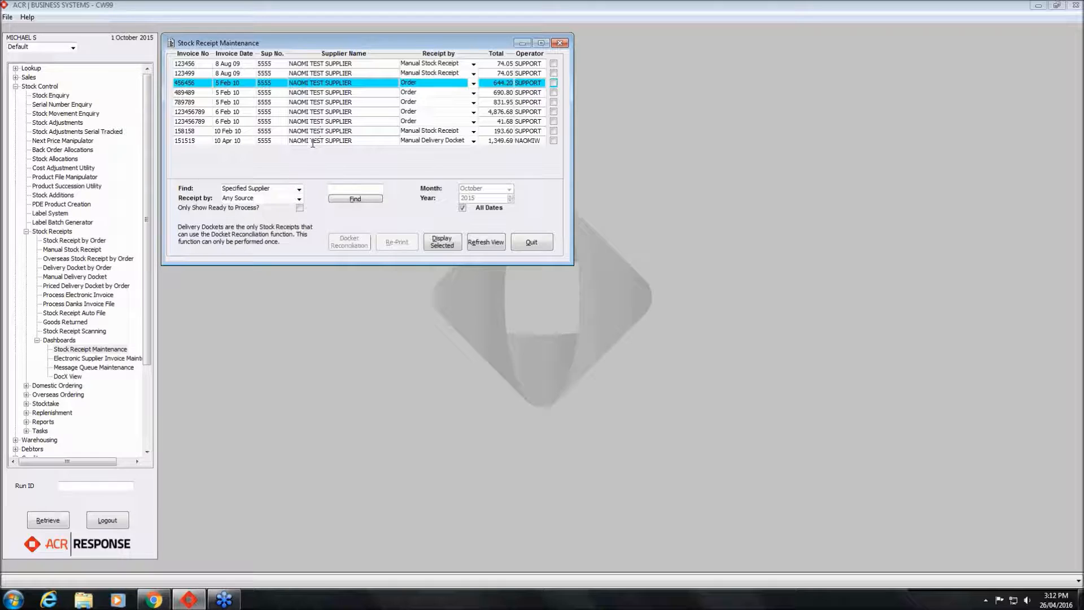
- Open Docket Reconciliation for supplier 5555's Manual Delivery Docket dated 10 Apr 10
click(298, 189)
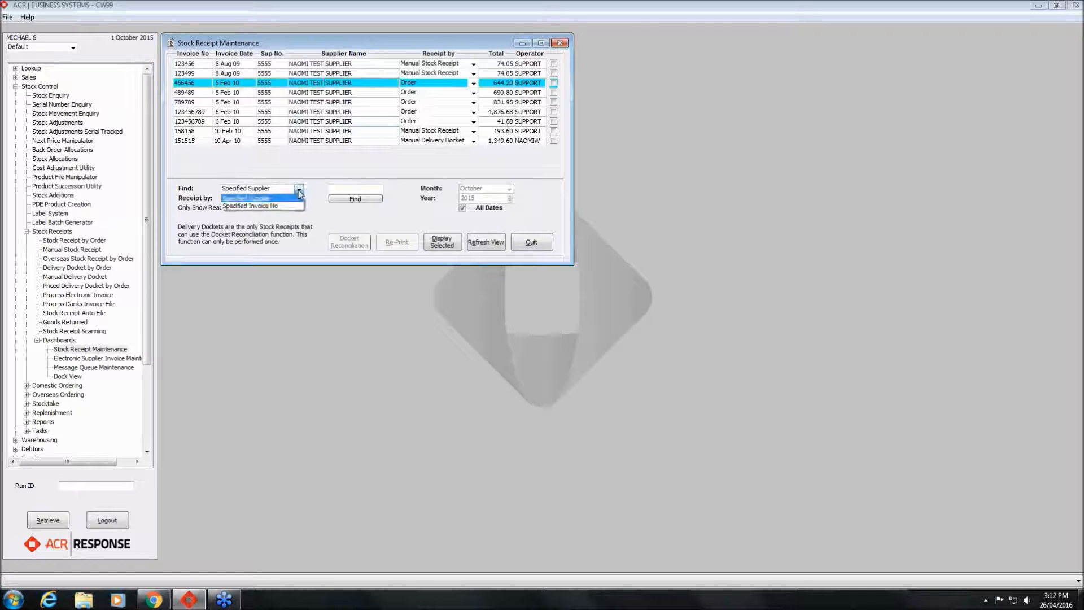
click(319, 144)
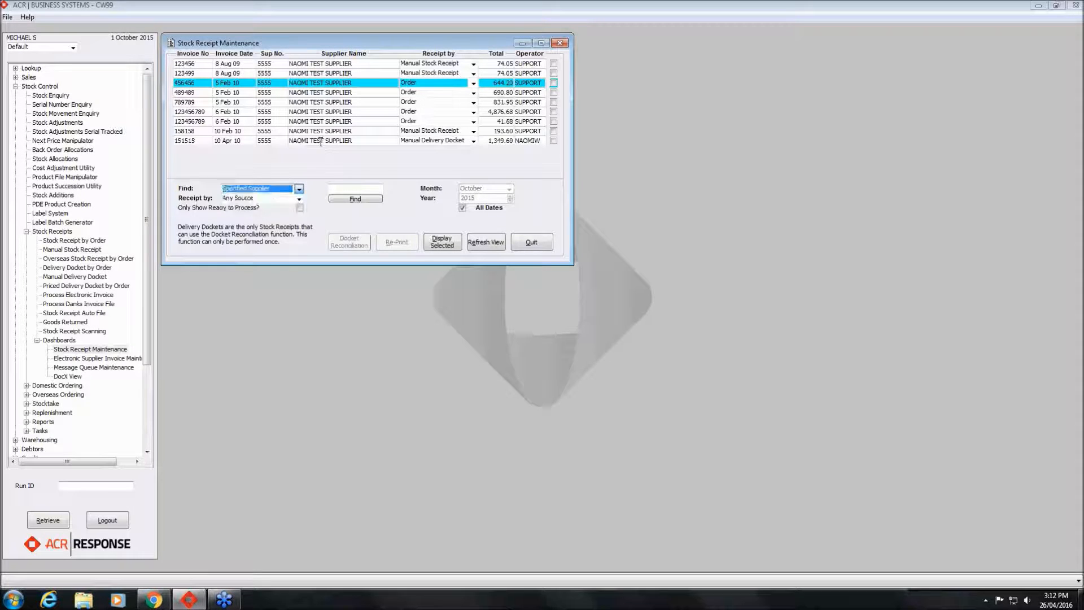
click(324, 143)
click(356, 243)
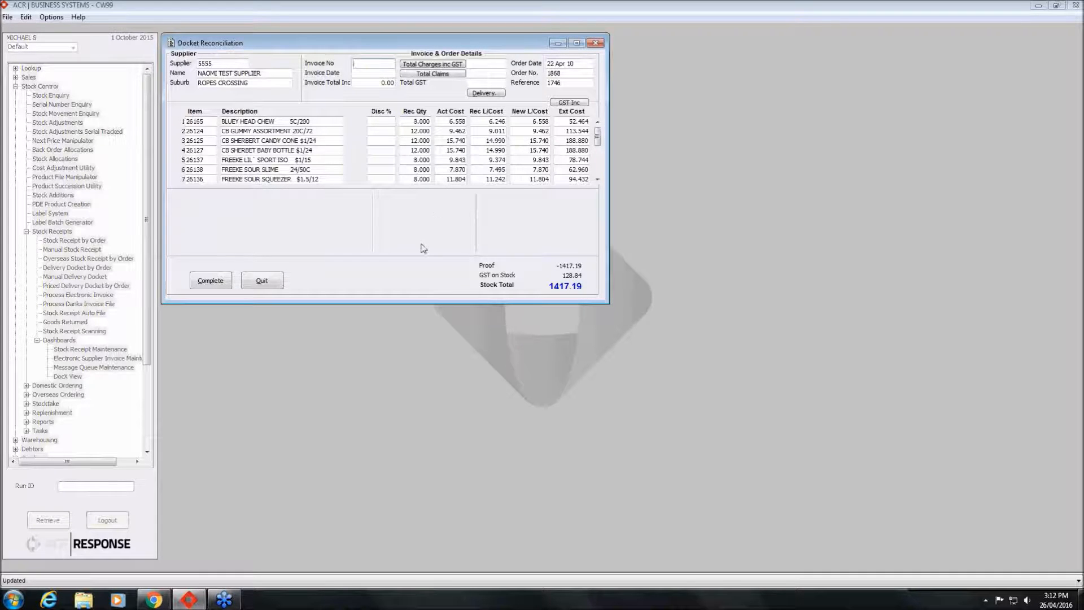
- Set Invoice No to 1231, Invoice Date to 1-10-15 and Invoice Total Inc to 1417.19 for the docket
text(1231)
key(Tab)
text(0101015)
key(Tab)
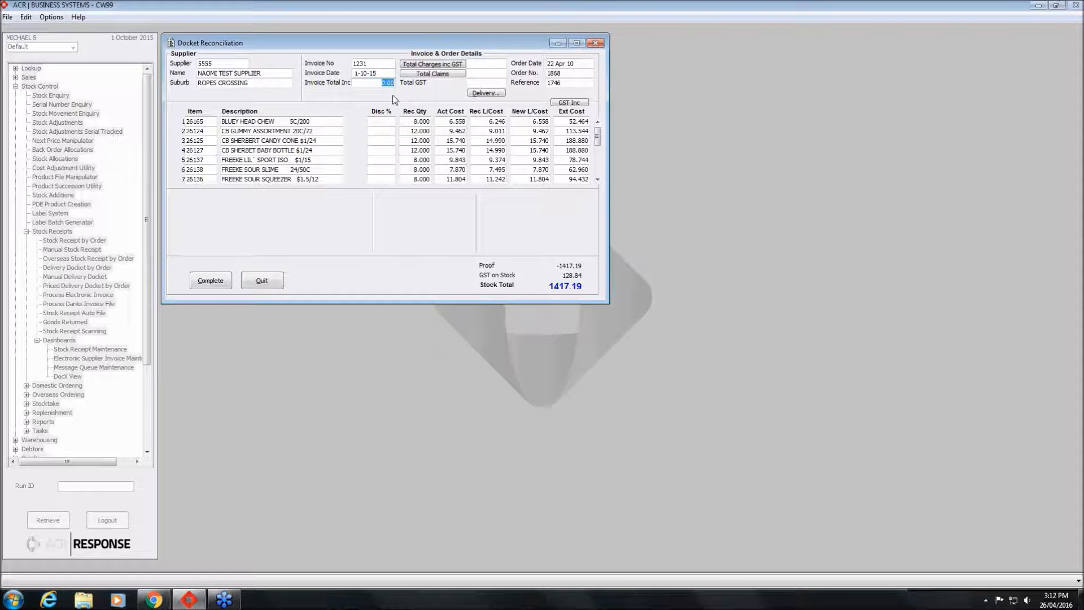
text(1417)
text(.17)
key(Tab)
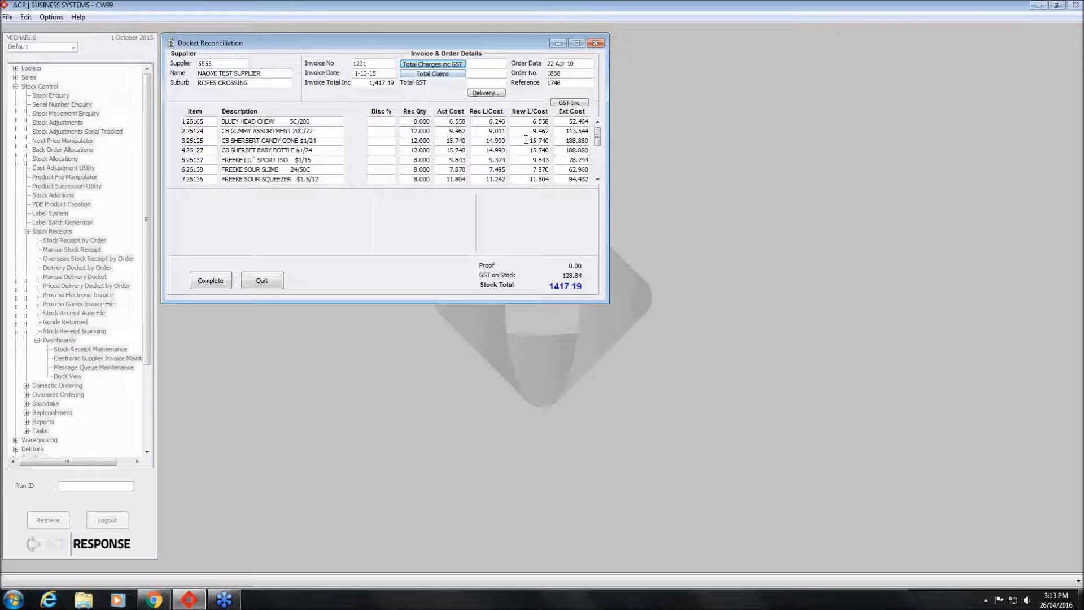
- Review the received quantities and costs of the docket lines from the first line down to MEGA WARHEAD SOUR POP
key(Tab)
key(Down)
key(Down)
key(Down)
key(Down)
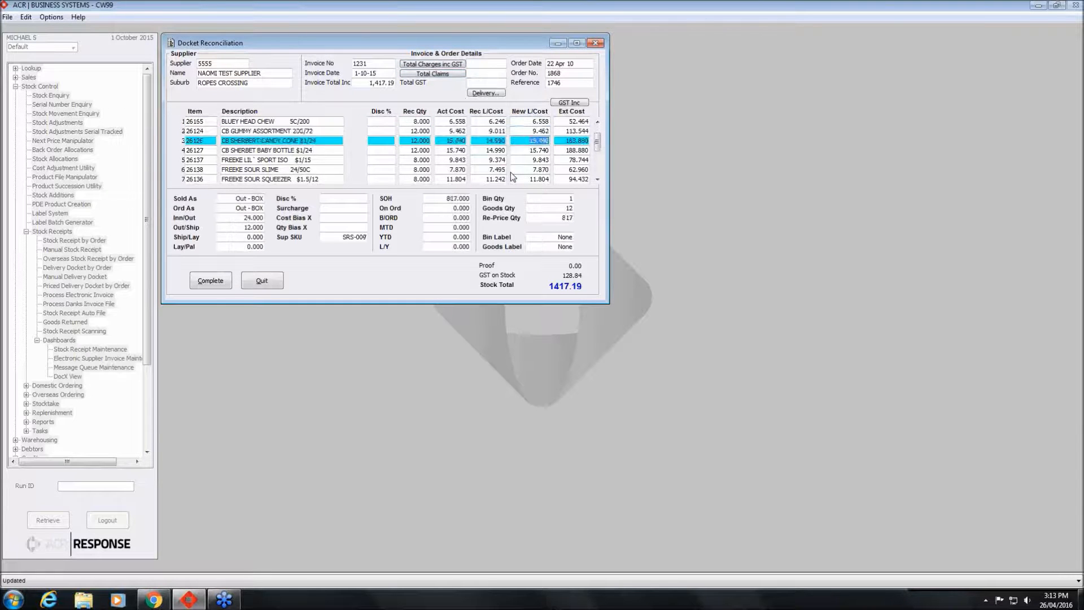
key(Down)
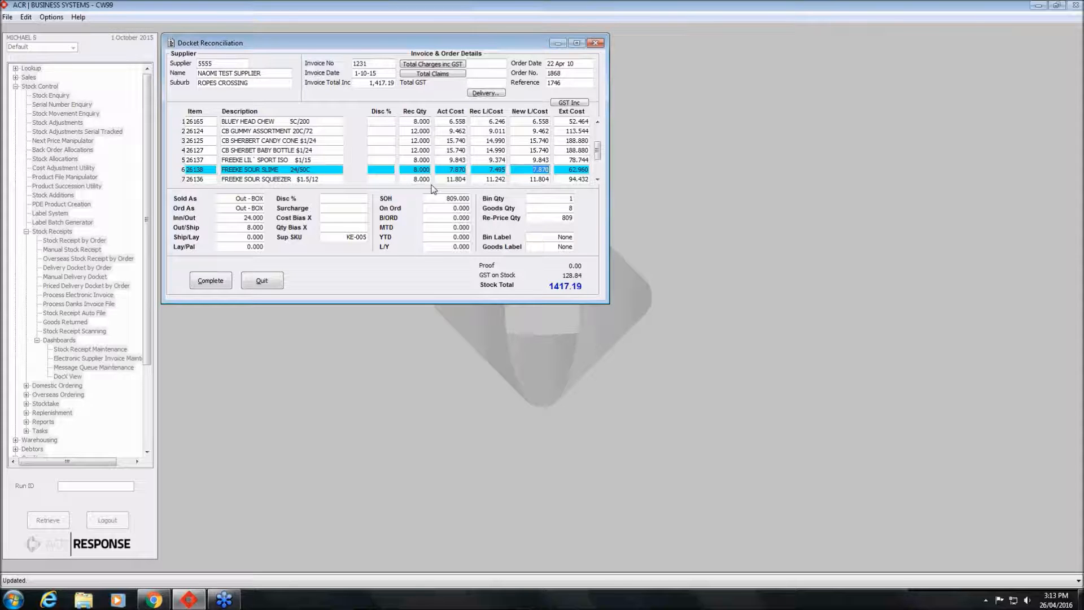
key(Down)
key(Down)
key(Down)
key(Down)
key(Down)
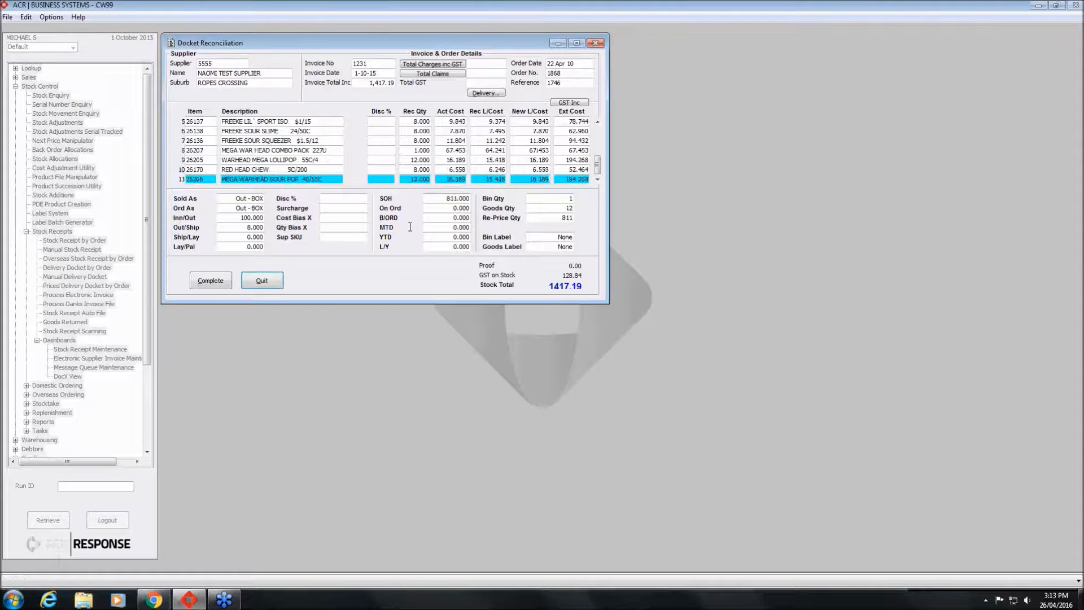
- Set Total GST to 128.84 and complete the docket reconciliation
click(213, 283)
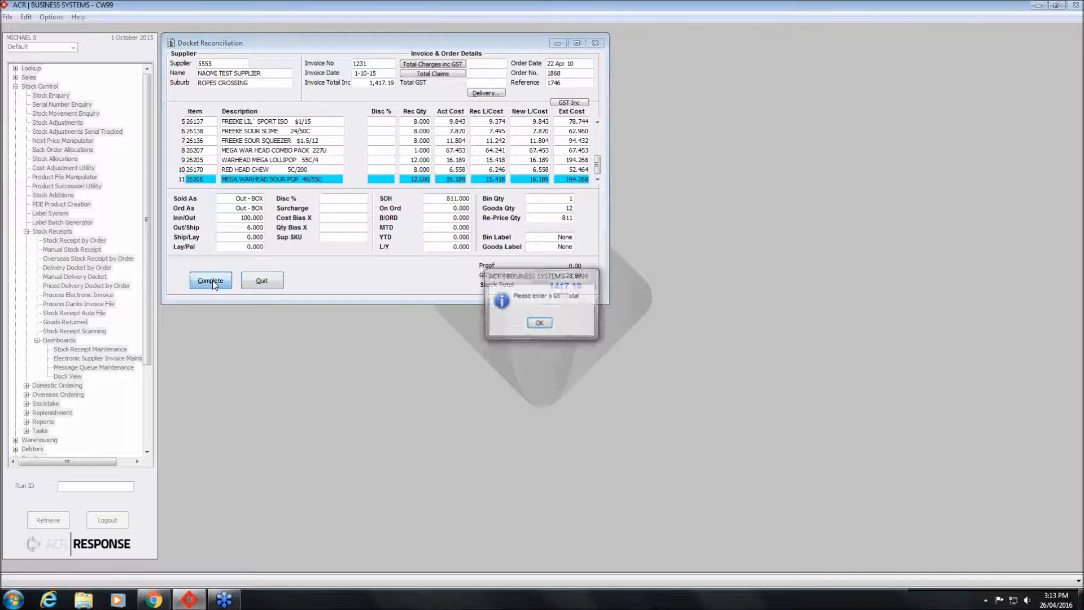
click(539, 324)
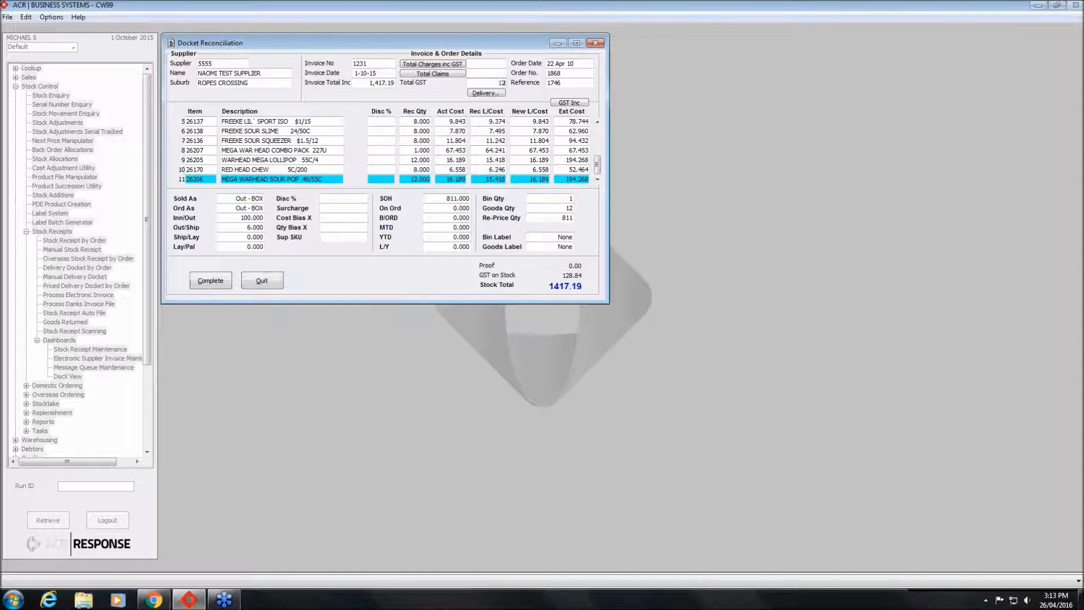
text(128.84)
key(Return)
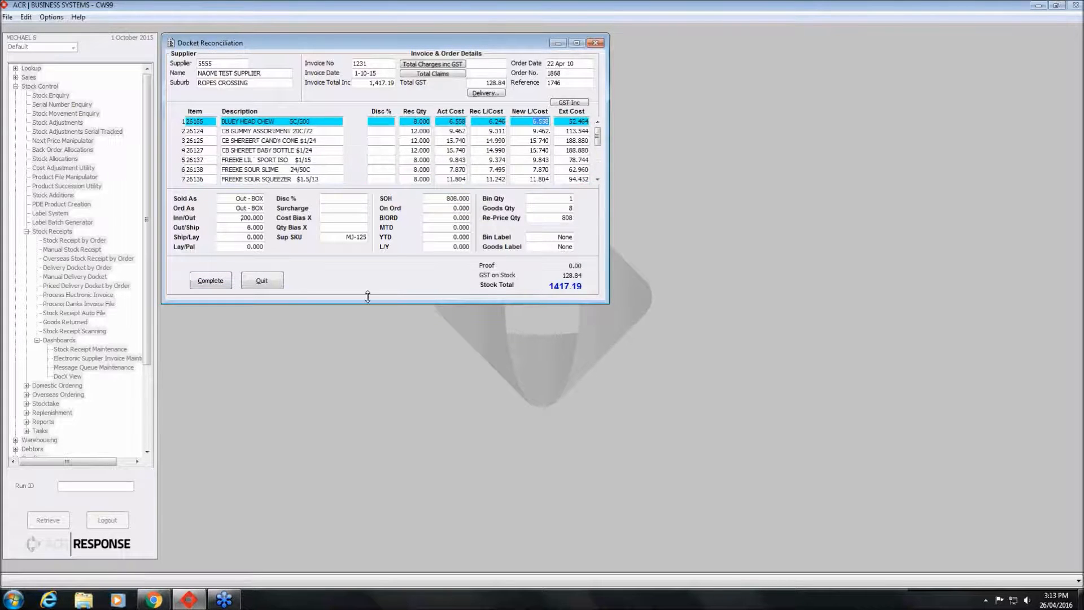
click(214, 274)
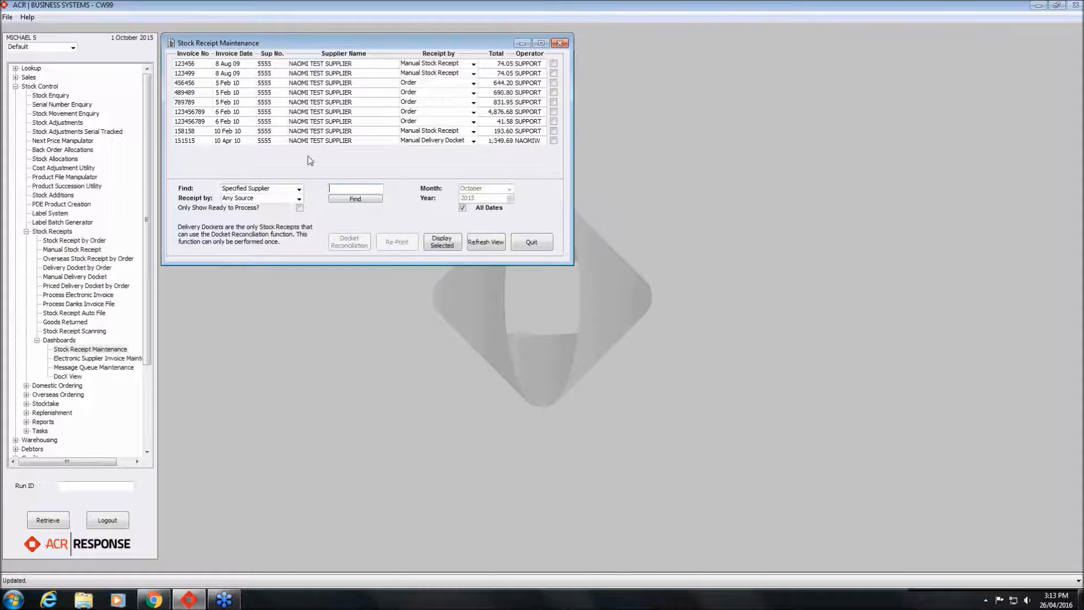
- Check whether the reconciled Manual Delivery Docket can be reconciled again, and quit Stock Receipt Maintenance
click(317, 140)
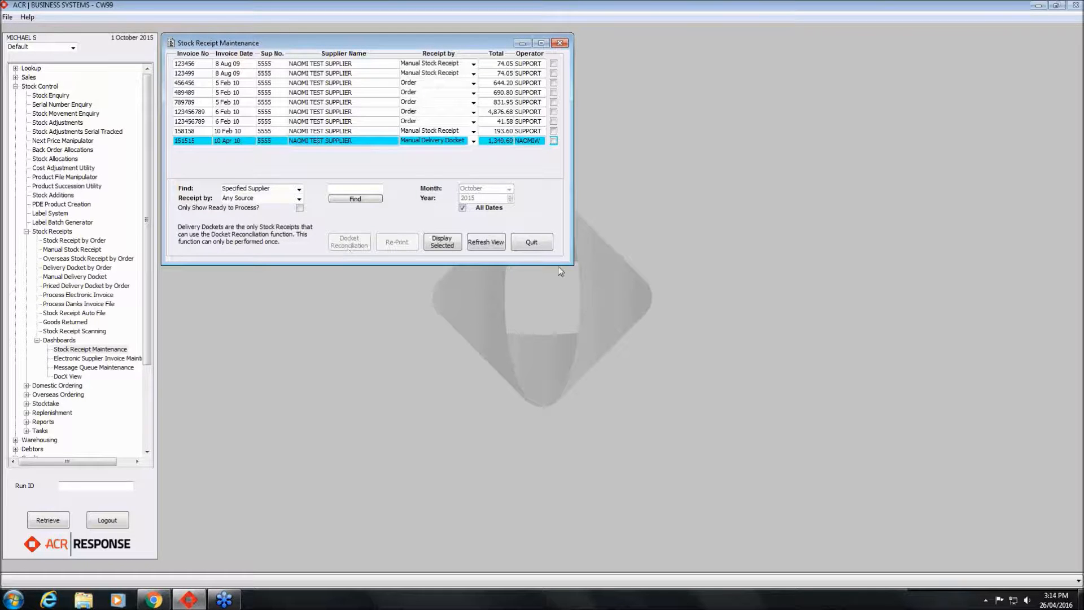
click(535, 246)
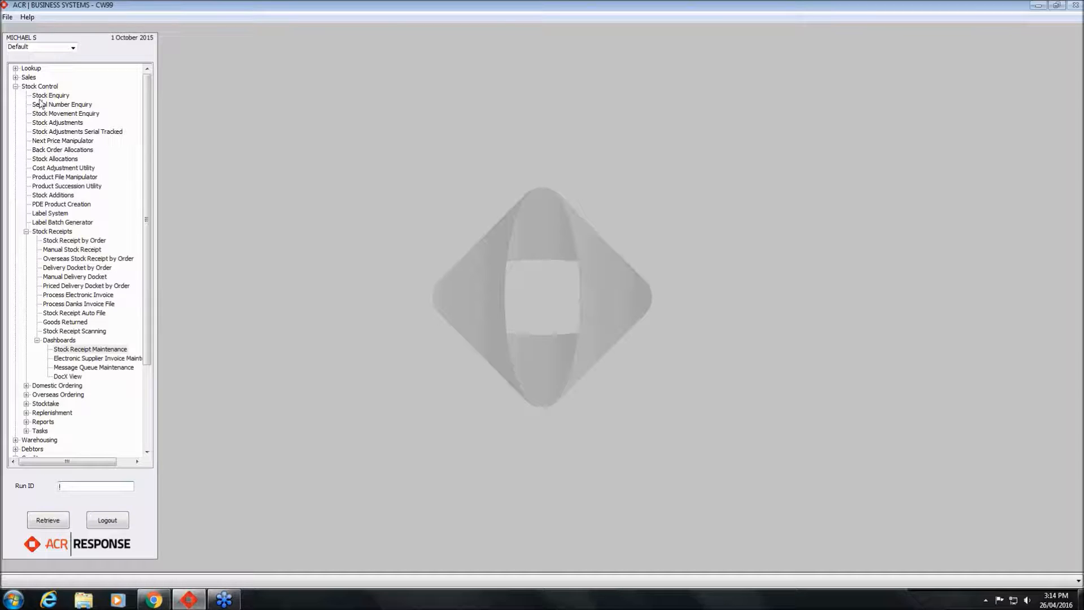
- Display THE CHOCOLATE SUPPLIER's delivery docket from All Stock Receipts for October 2015, and close Stock Receipt Maintenance after viewing it
double_click(73, 349)
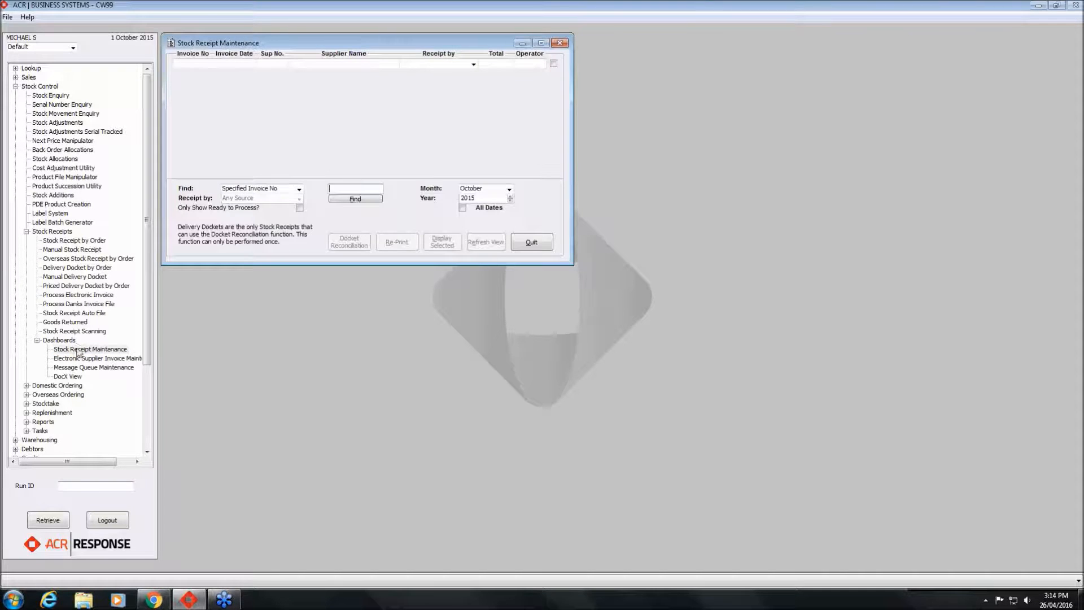
click(300, 189)
click(257, 199)
click(345, 201)
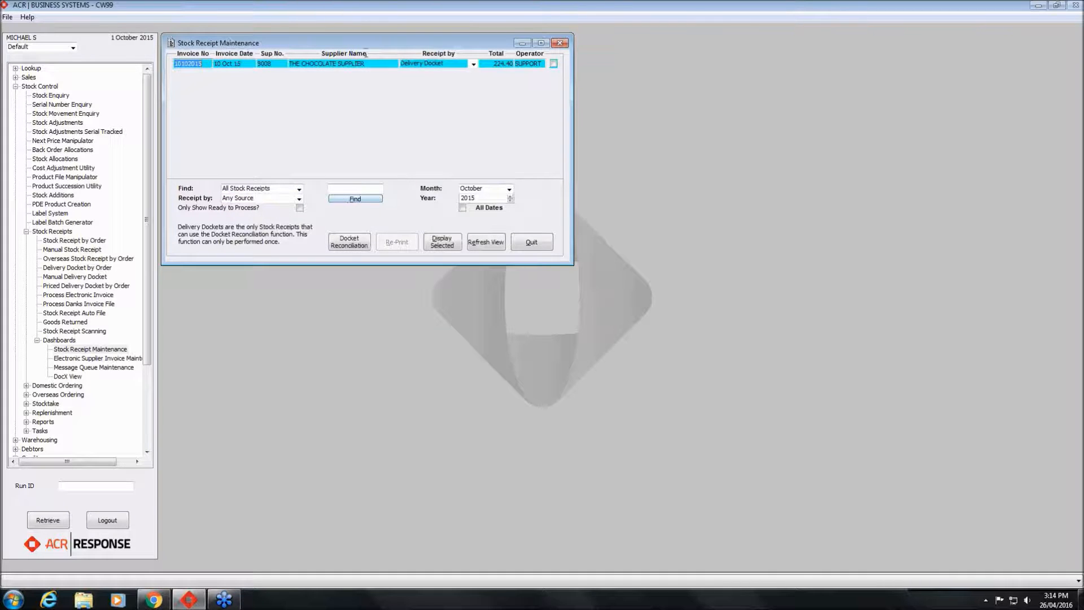
click(442, 244)
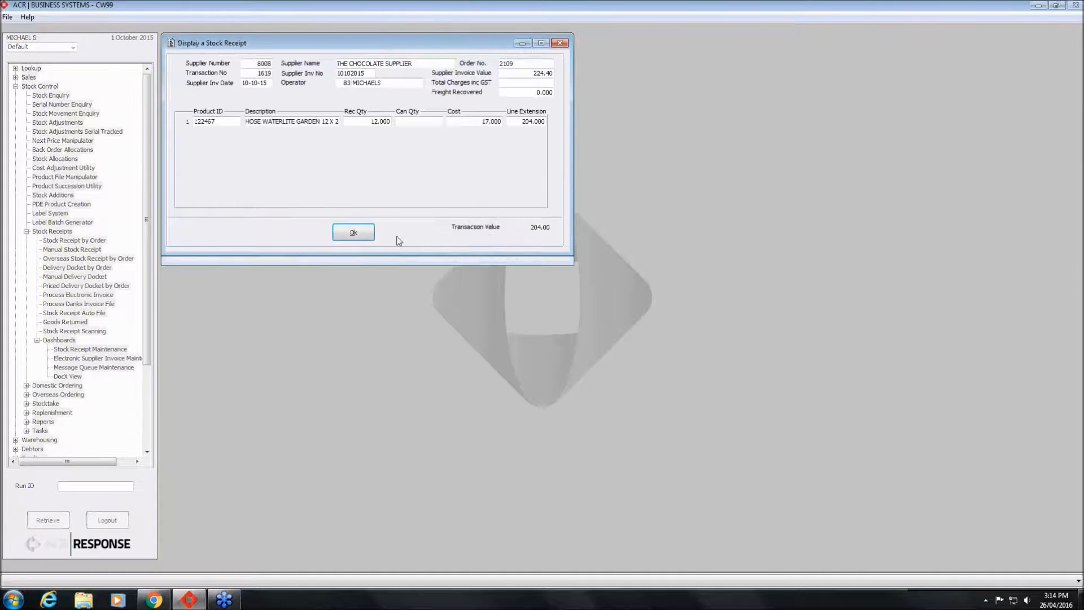
click(353, 233)
click(299, 189)
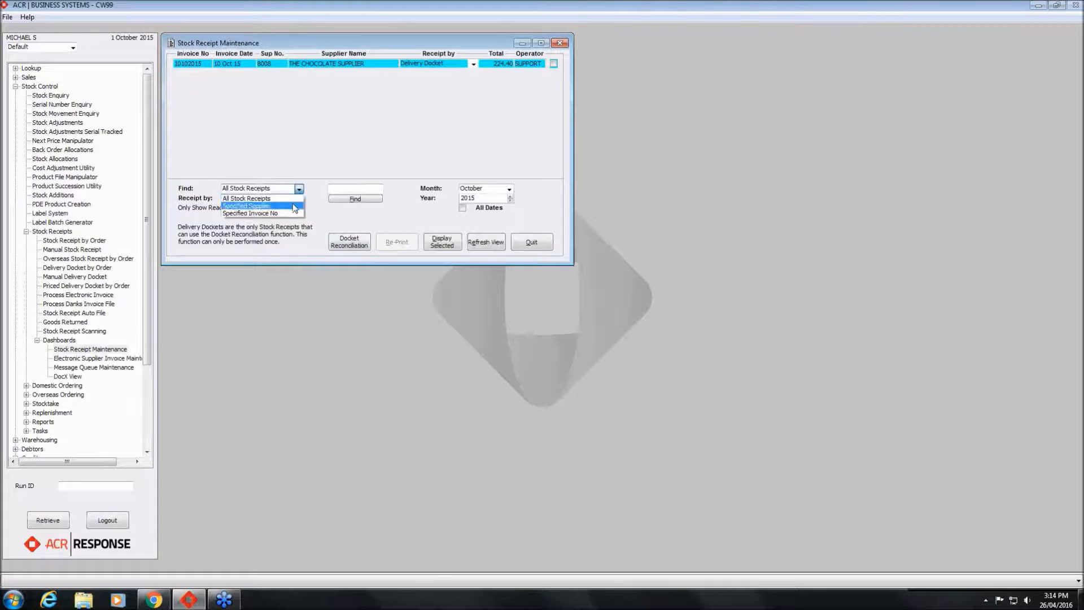
click(288, 199)
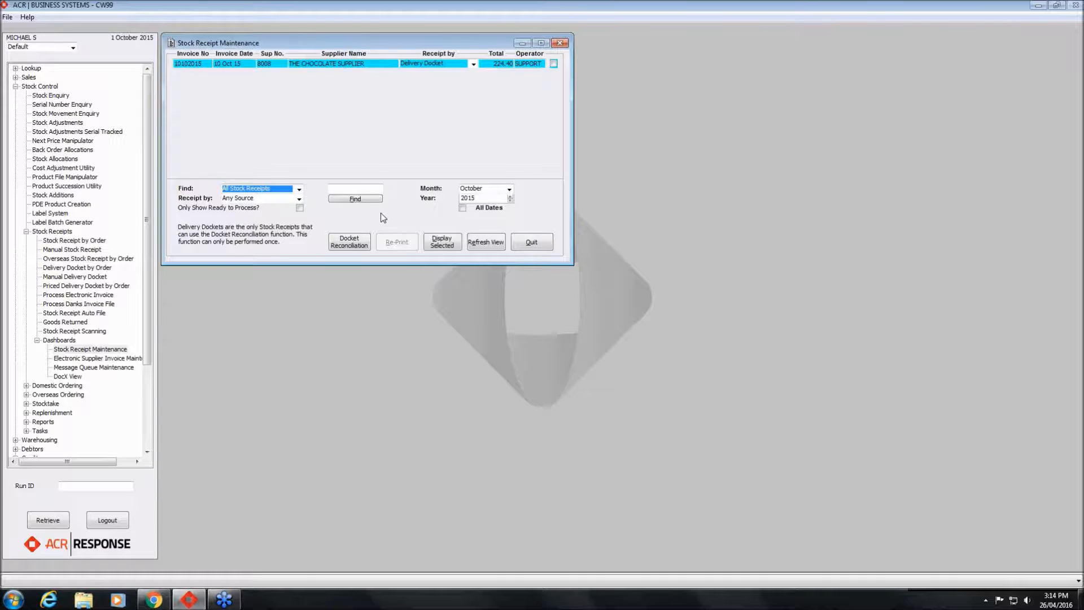
click(523, 245)
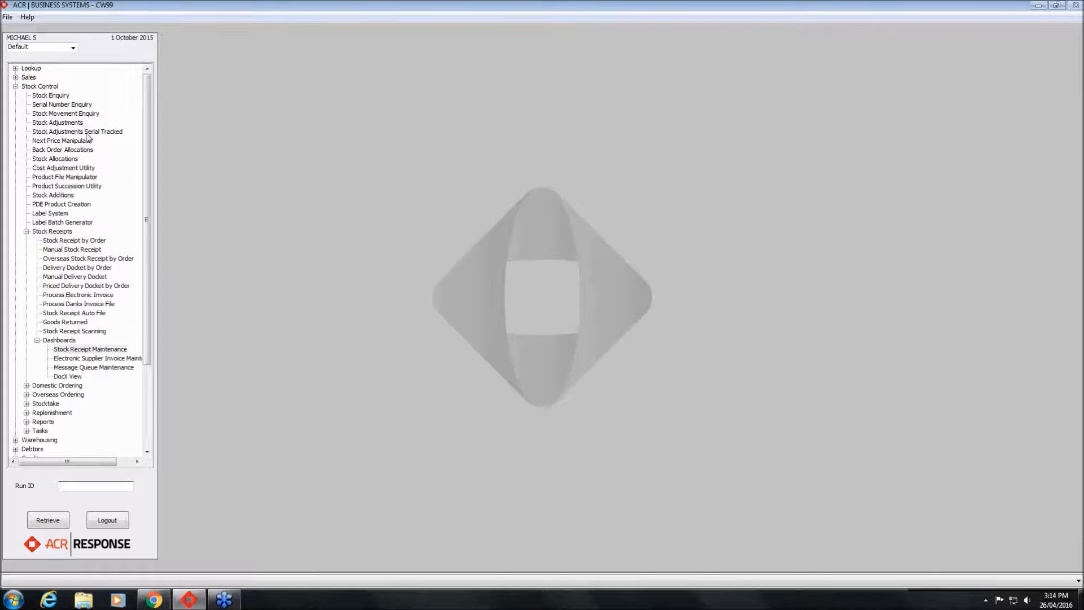
- Look up product 31143 in Product Maintenance Shoptalk
click(16, 68)
double_click(67, 106)
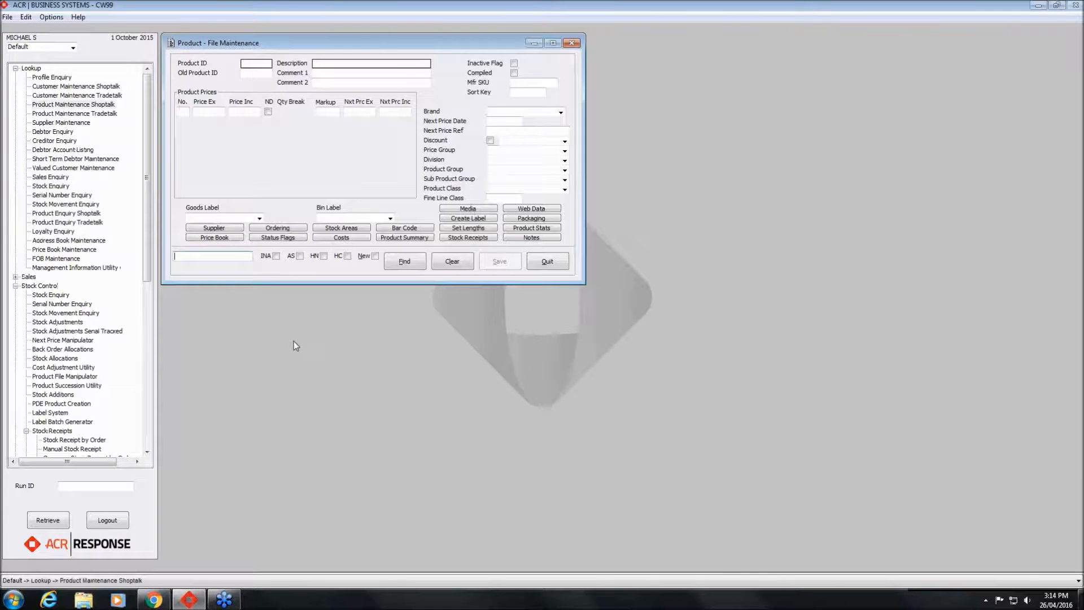
text(311)
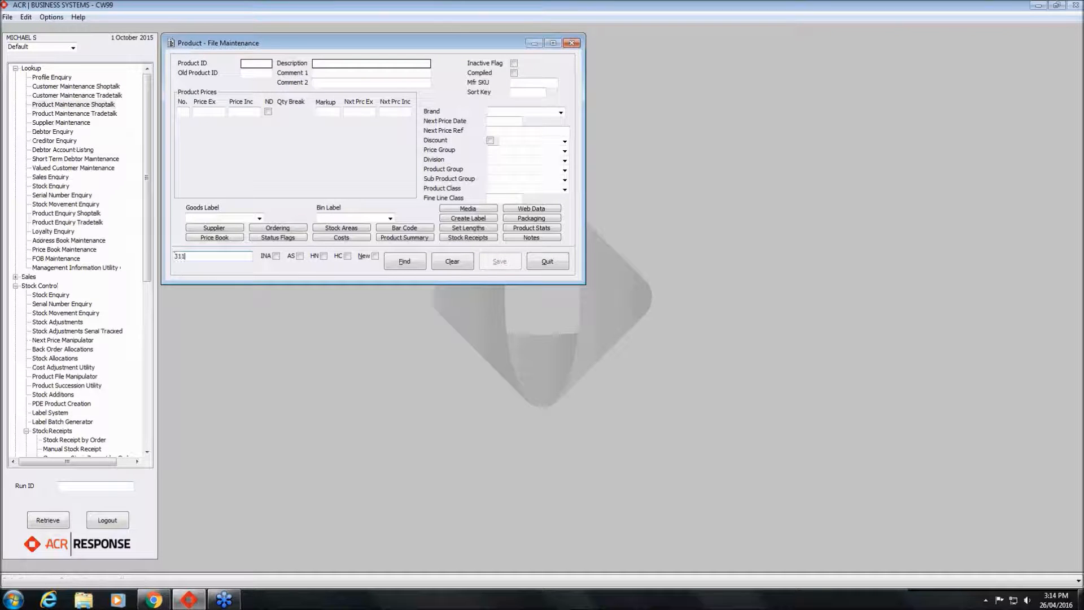
text(43)
key(Return)
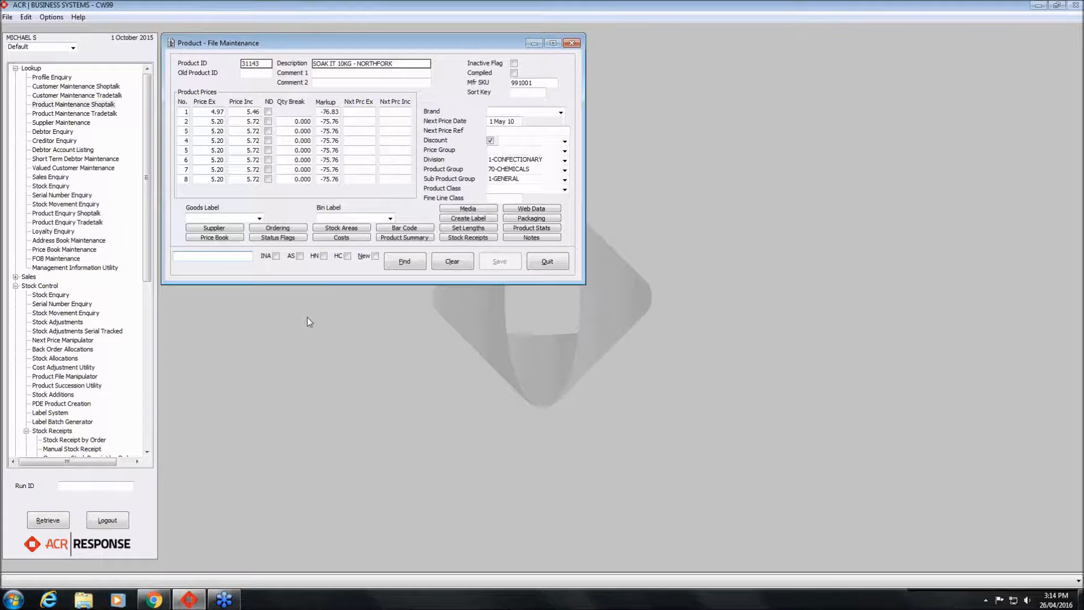
- View the product's stock movements from its Product Summary with cost adjustments unsuppressed, and close the product windows
click(404, 237)
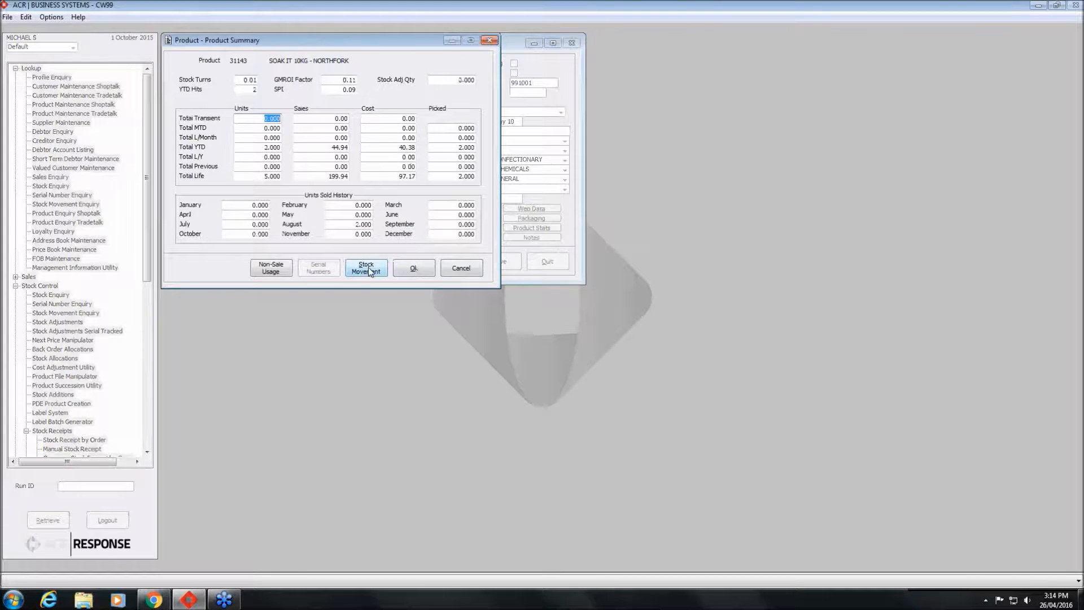
click(368, 268)
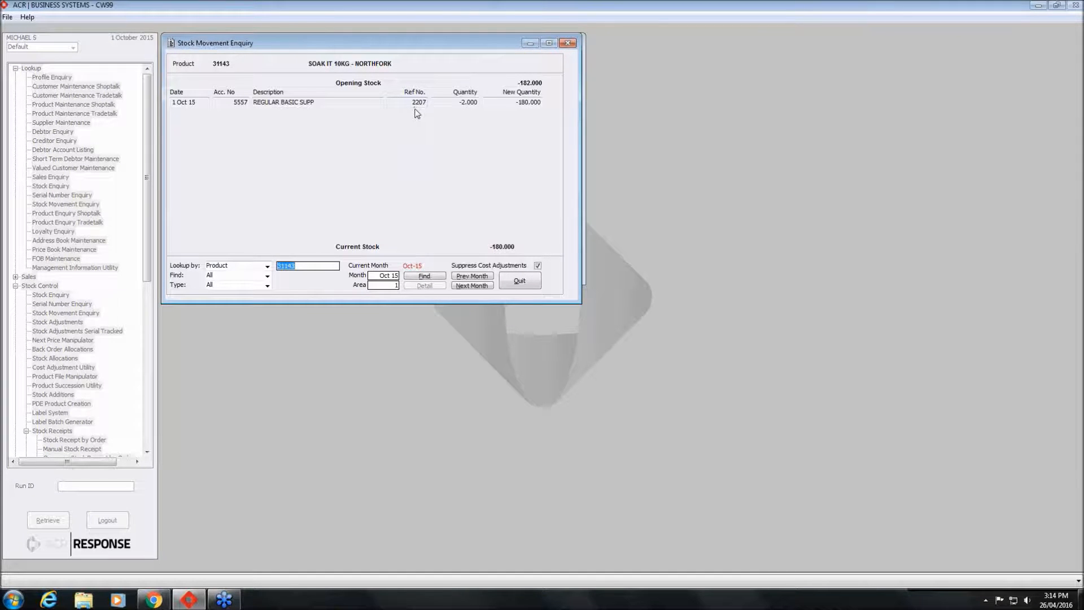
click(537, 265)
click(425, 276)
click(531, 282)
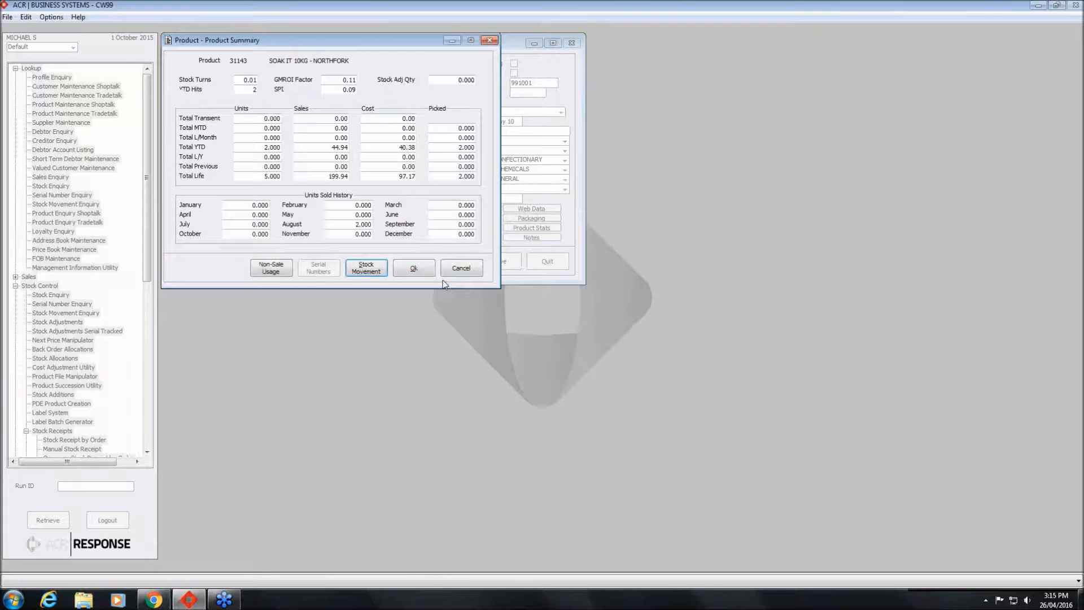
click(462, 268)
click(546, 262)
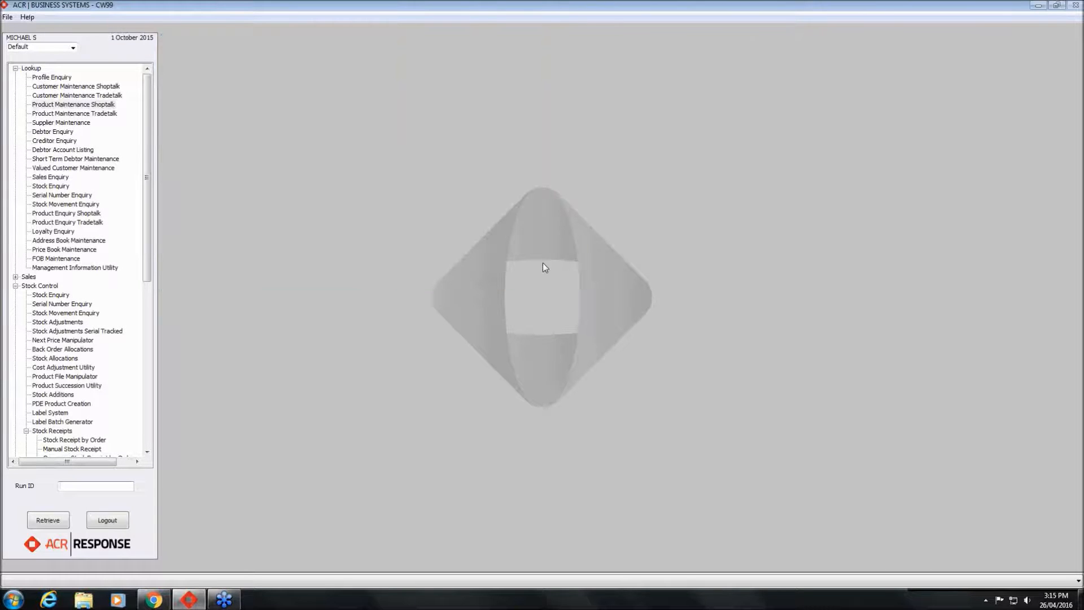
- Find Stock Movement Enquiry and view product 31145's movements for October and September 2015
text(STOCK MOVEM)
double_click(56, 68)
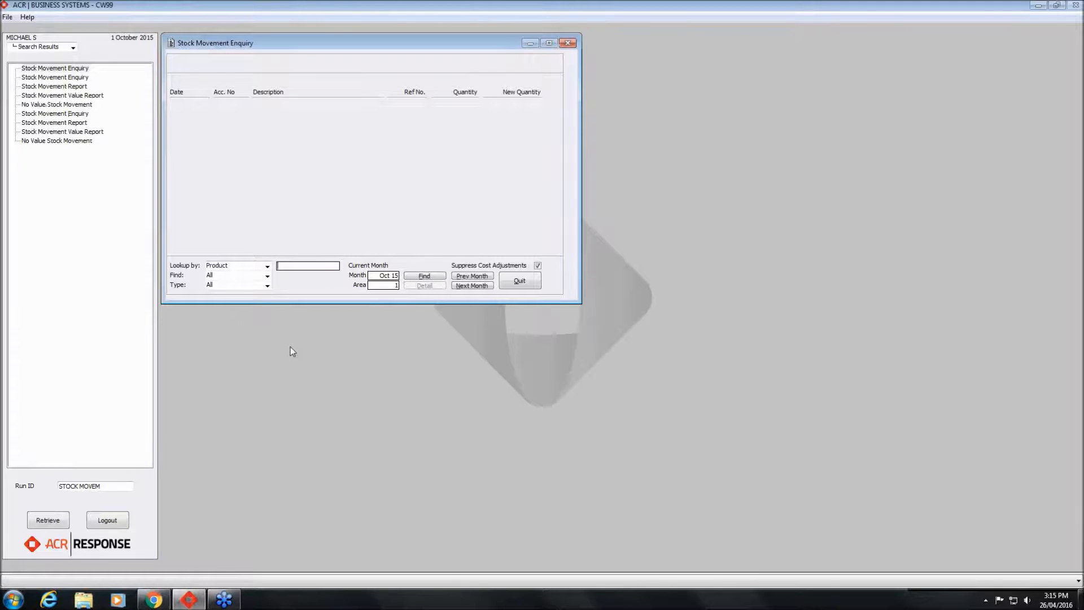
text(31145)
key(Return)
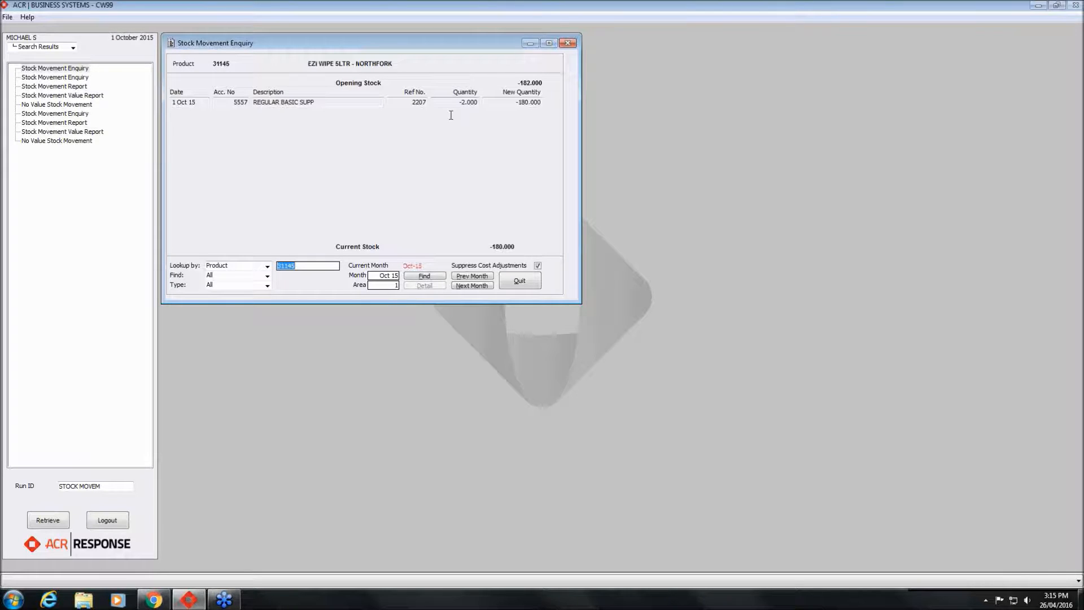
click(470, 277)
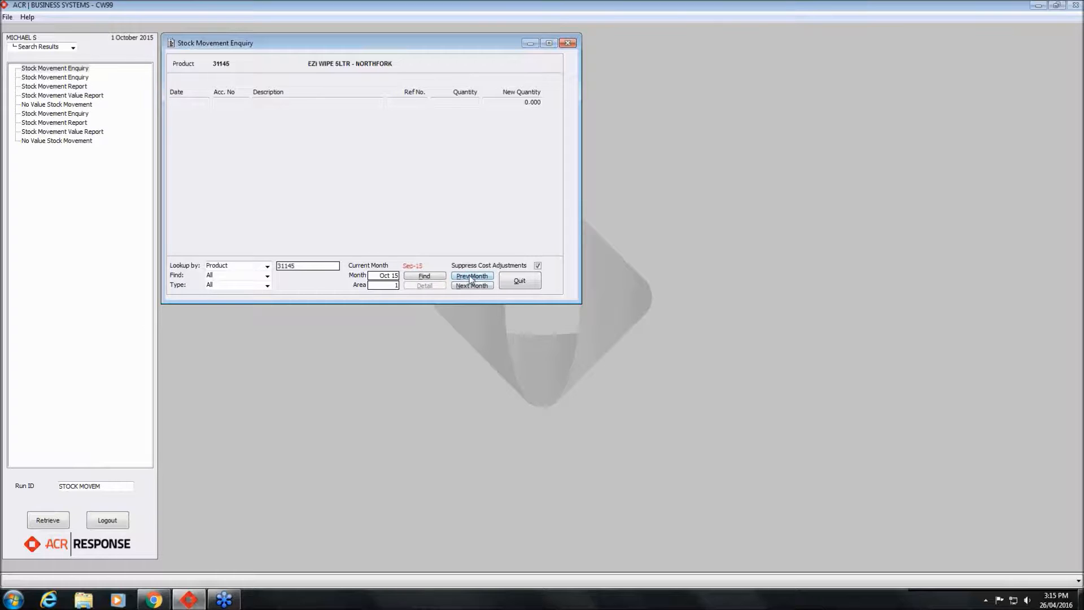
- Look up product 80085 and view its August 2015 movements from the start of the month
text(30085)
key(Return)
click(481, 276)
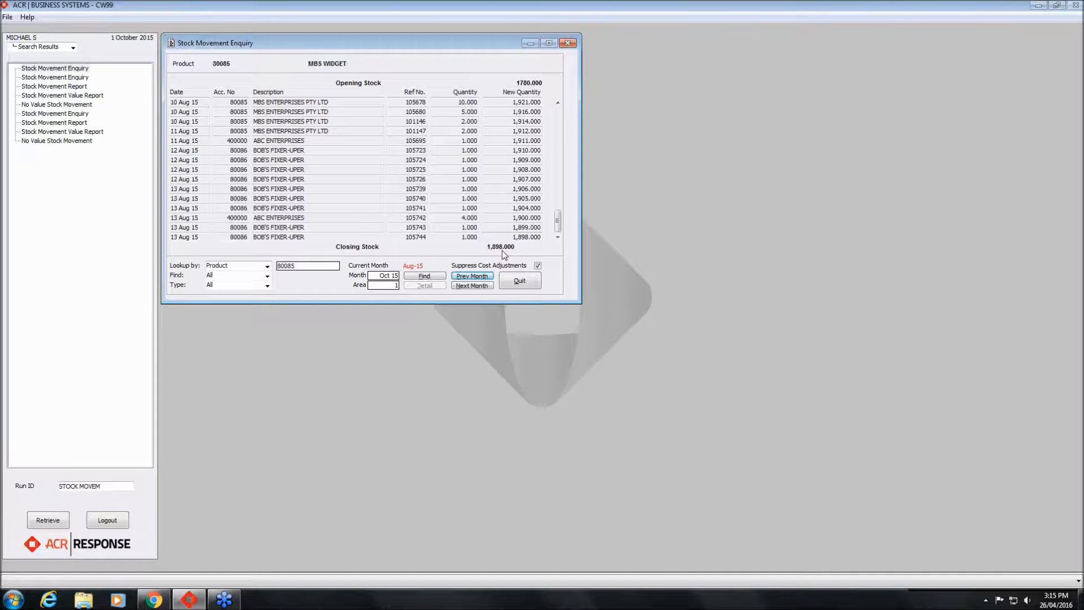
click(558, 103)
drag(561, 104, 560, 103)
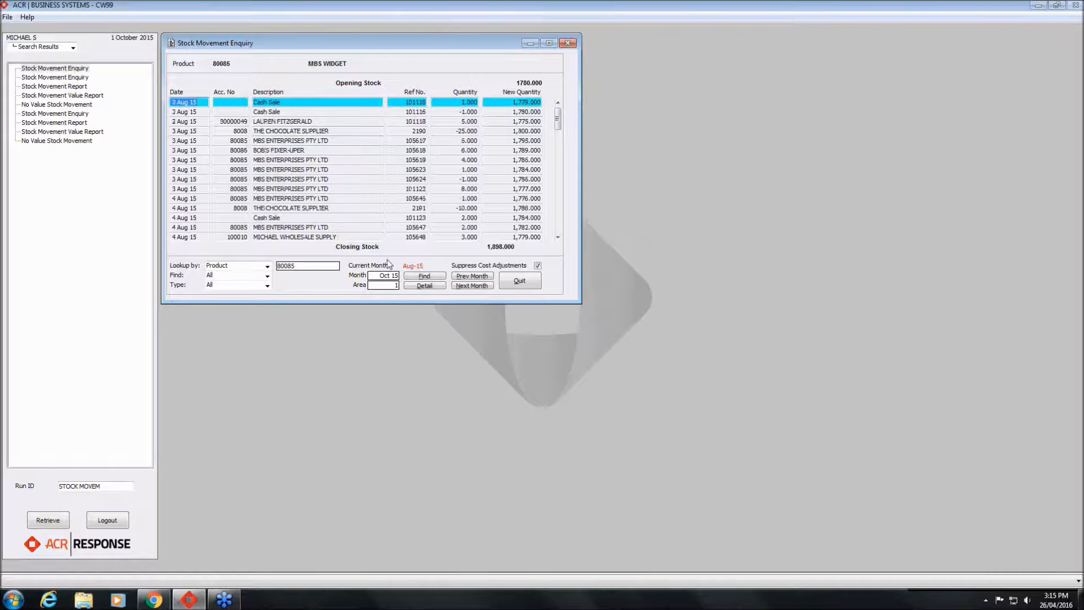
- Include cost adjustments in the MBS WIDGET enquiry and find the cost adjustment among its August 2015 movements
click(538, 265)
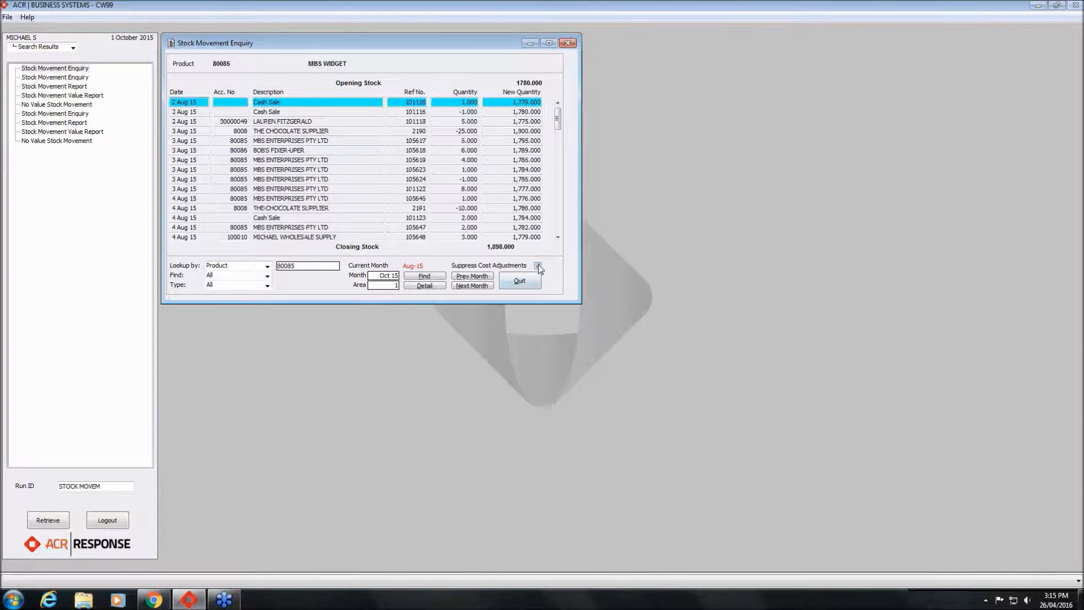
click(425, 276)
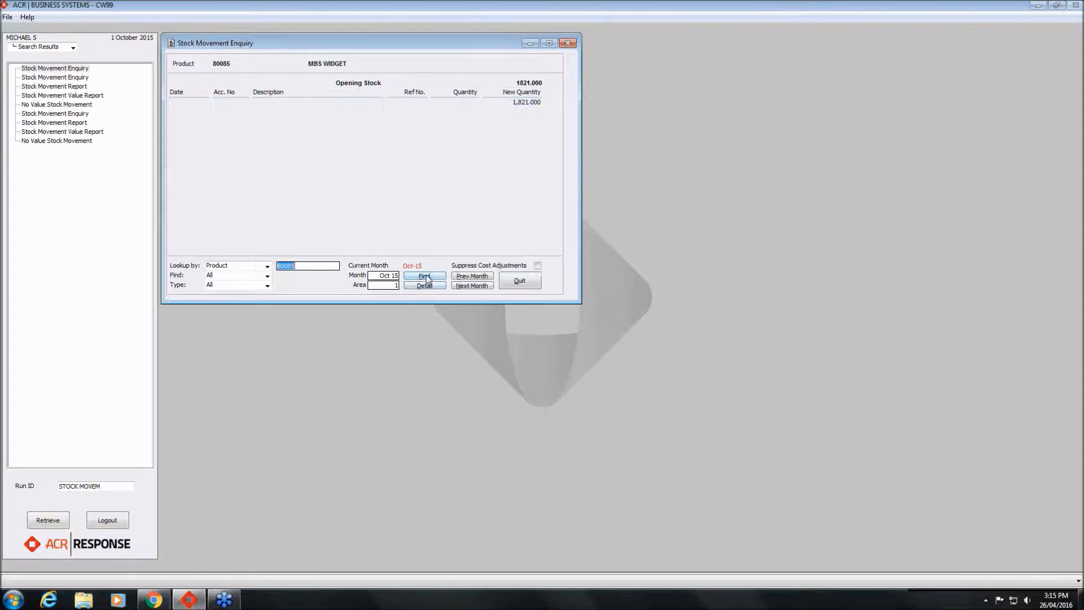
click(484, 276)
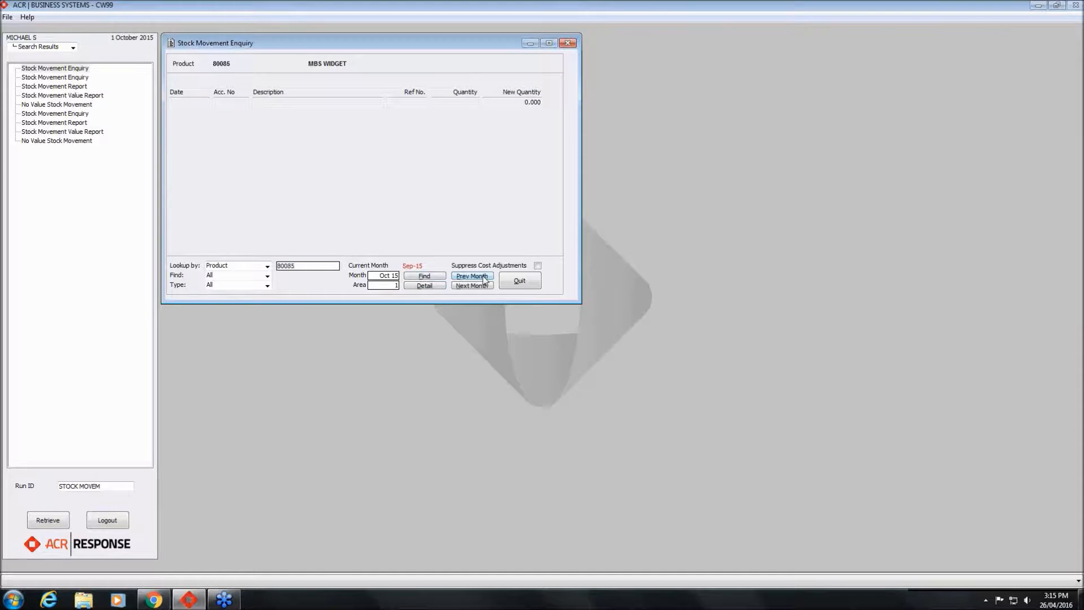
click(482, 276)
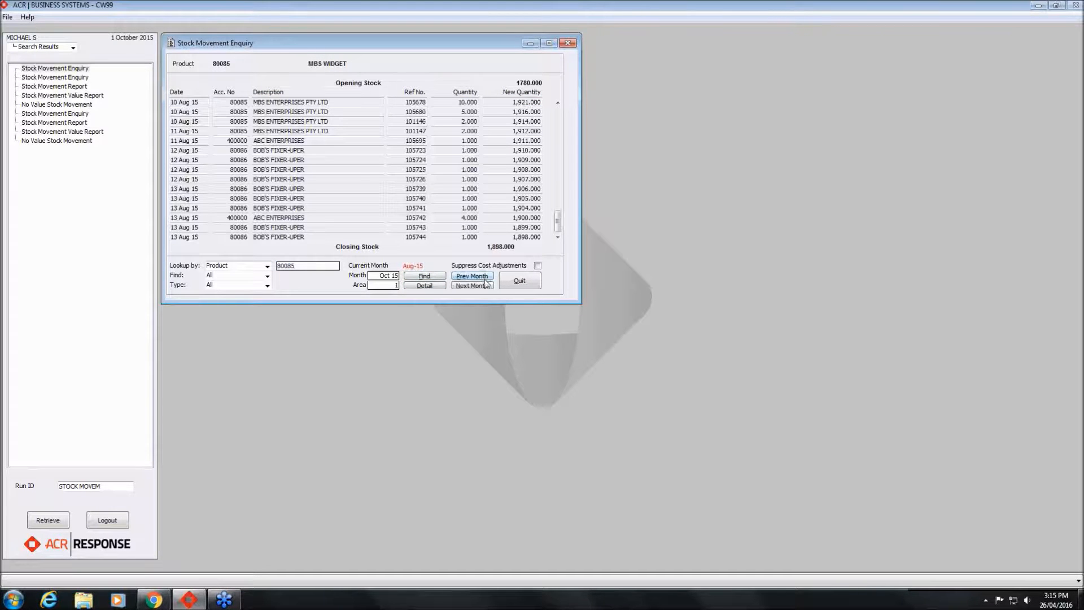
click(558, 104)
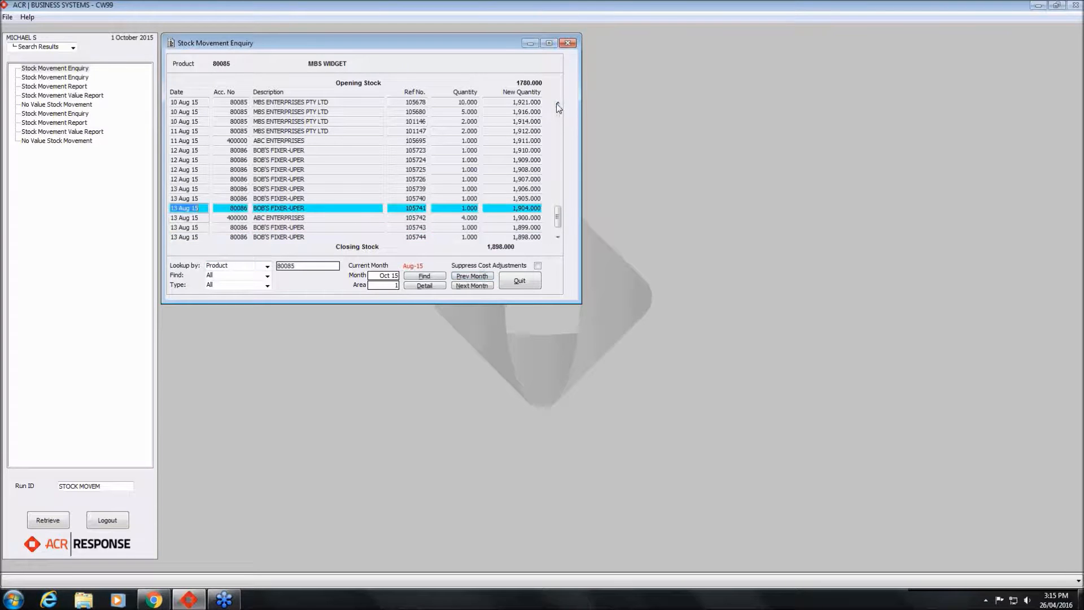
click(558, 105)
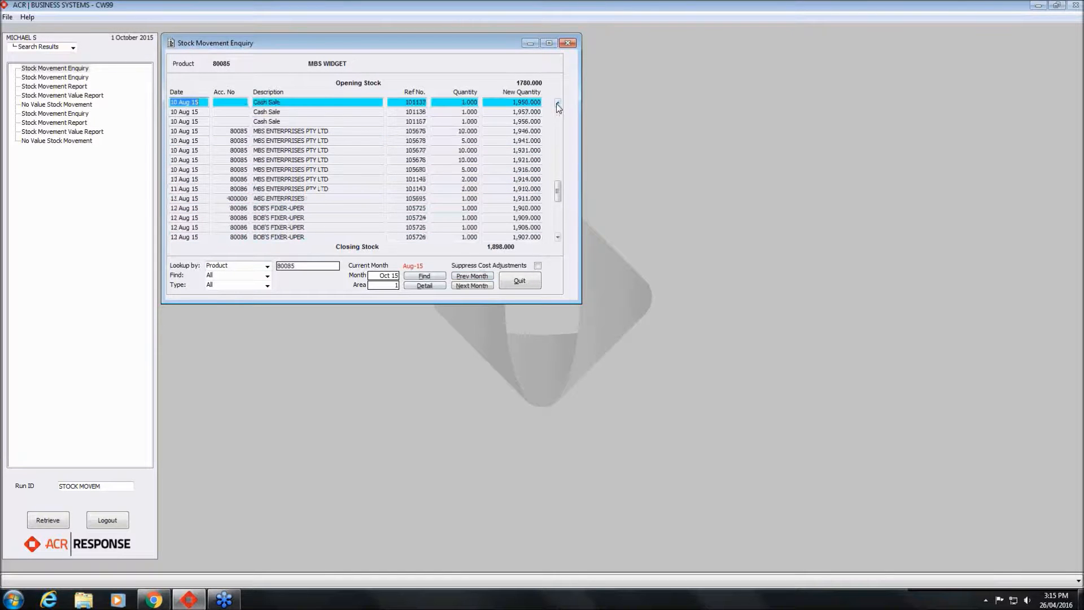
click(557, 104)
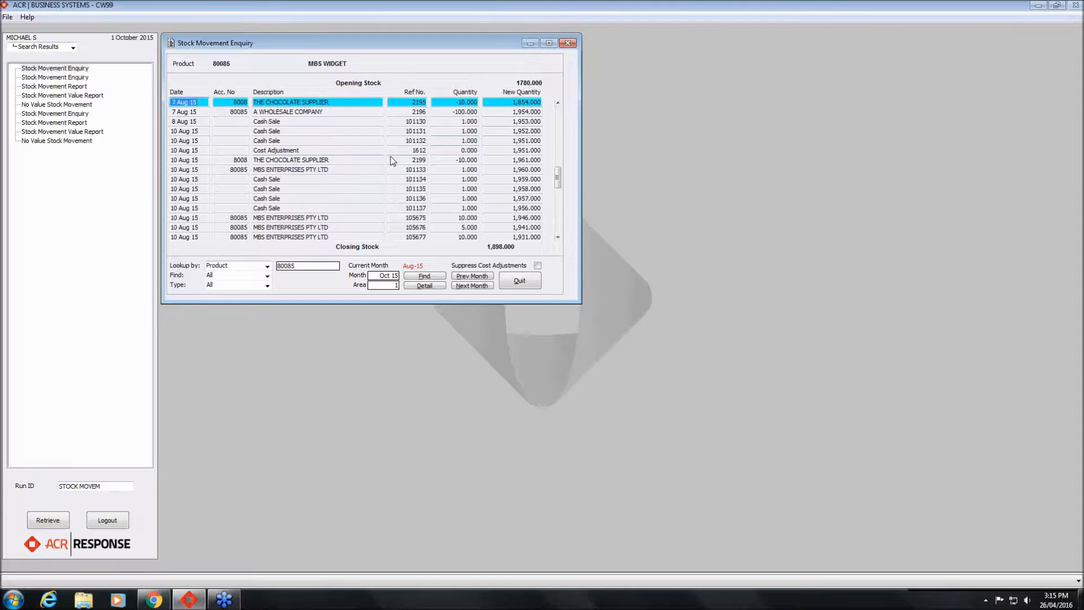
- Examine the 10 August cost adjustment, THE CHOCOLATE SUPPLIER receipt and the sales that follow it
click(320, 150)
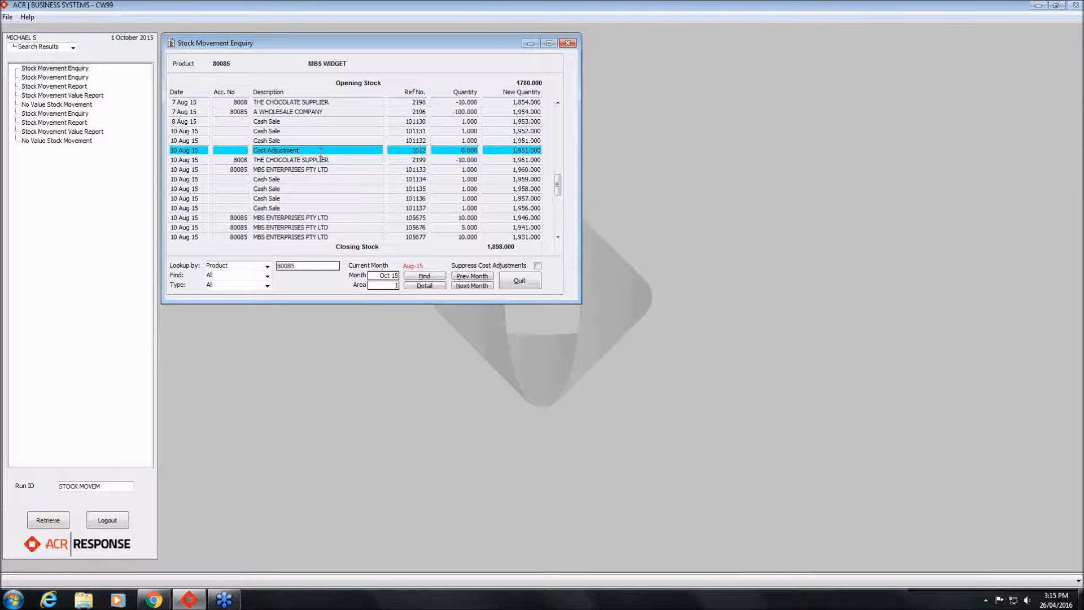
click(321, 158)
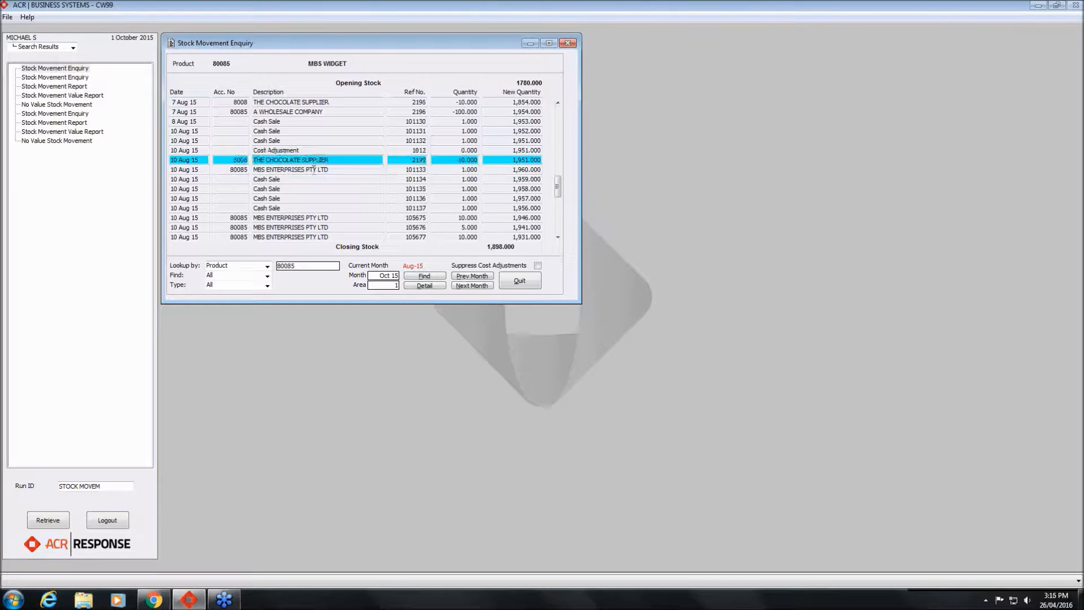
click(315, 169)
key(Down)
key(Down)
key(Down)
key(Down)
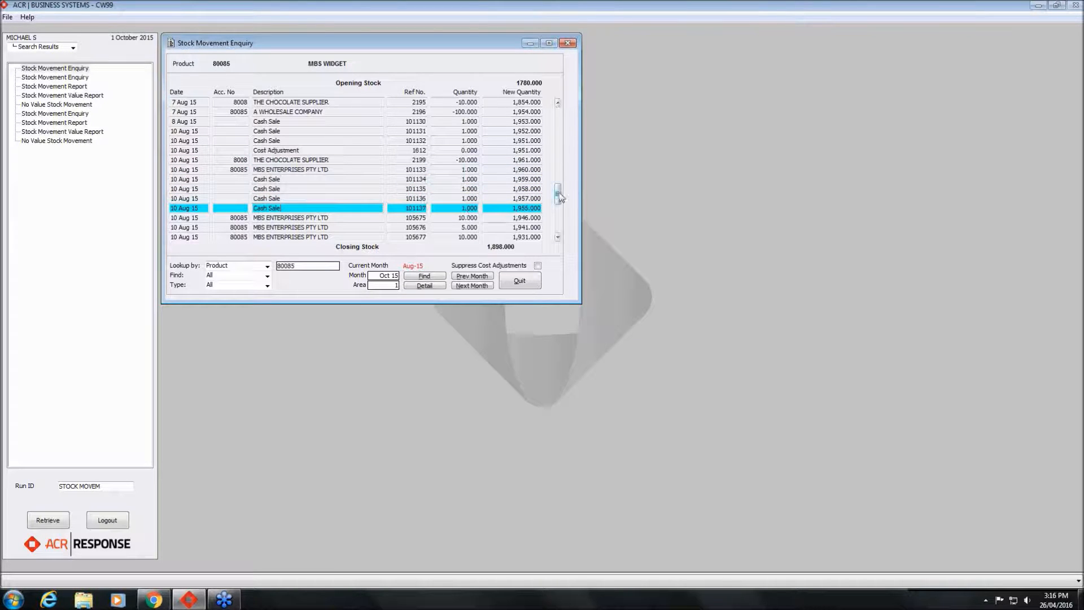
click(342, 229)
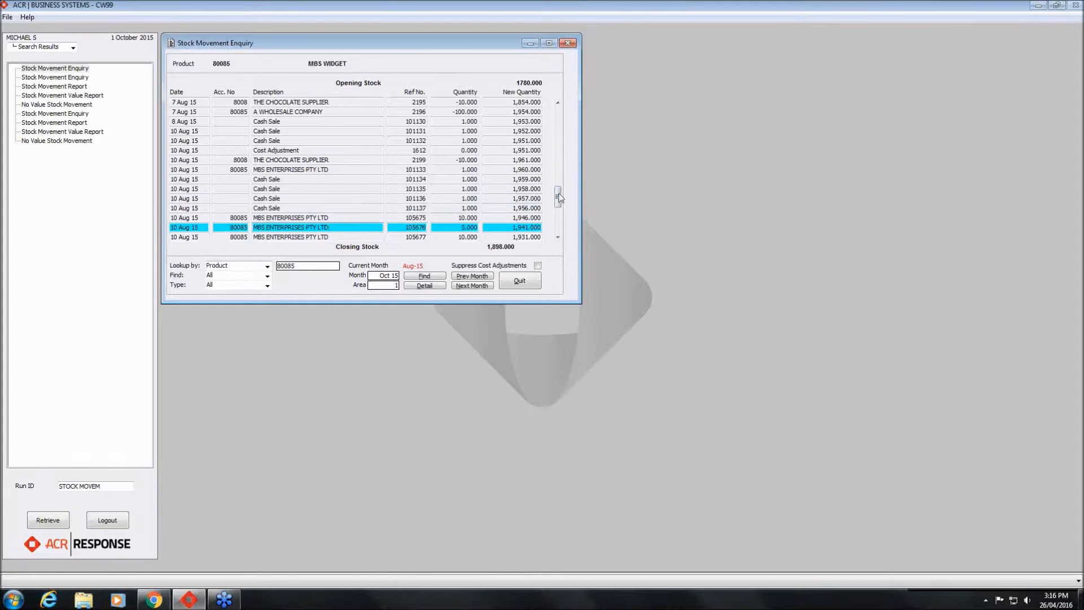
- Review the remaining movements back to the first cost adjustment of August 2015, and quit Stock Movement Enquiry
click(559, 103)
click(558, 104)
click(558, 104)
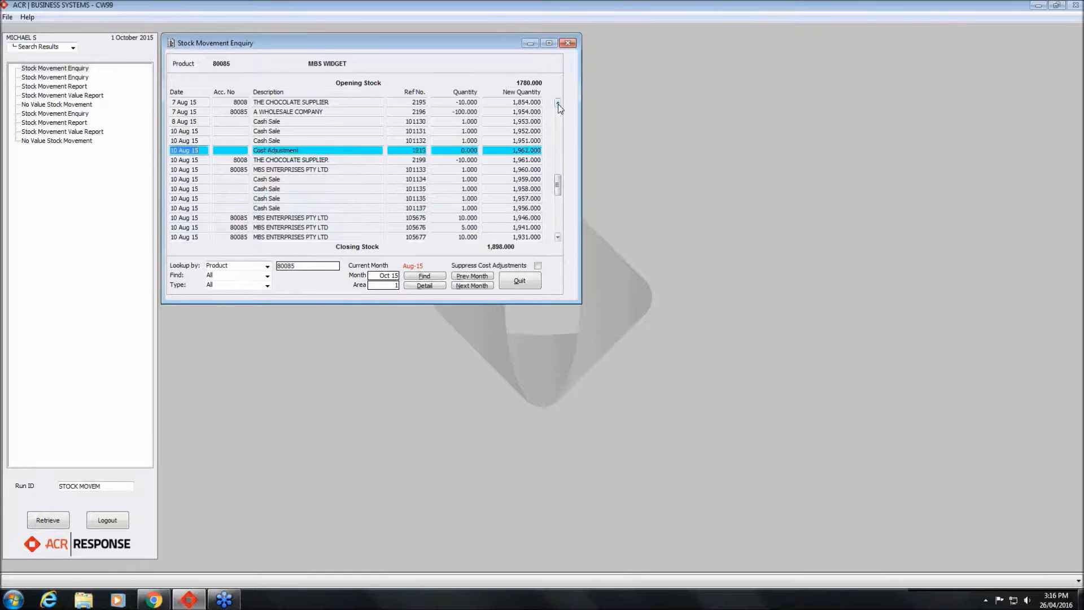
click(559, 103)
click(558, 104)
click(559, 103)
click(559, 103)
click(558, 103)
click(559, 103)
click(559, 103)
click(558, 104)
click(559, 103)
click(559, 103)
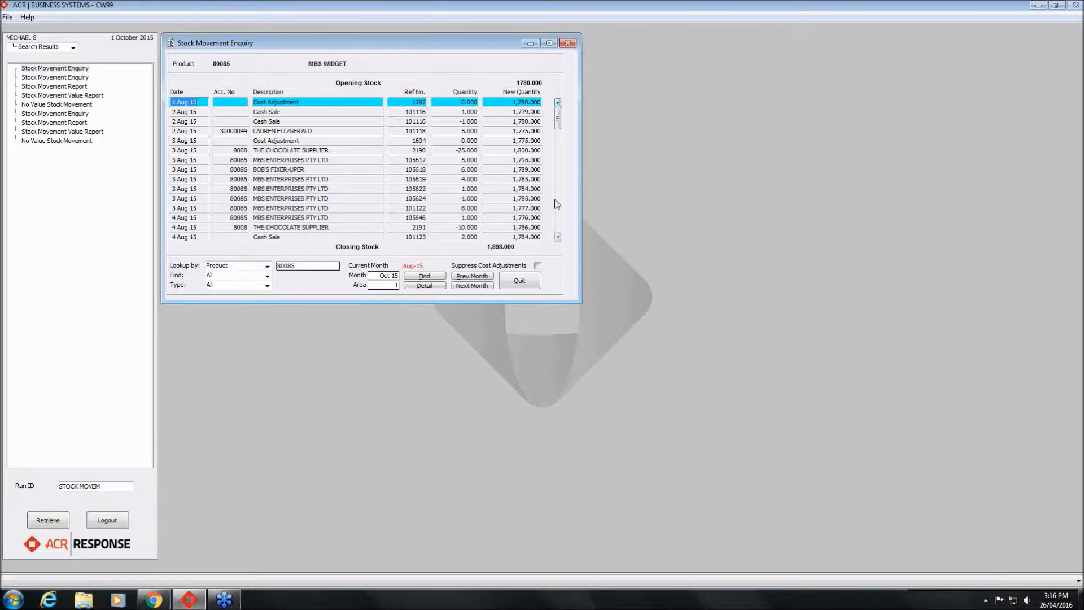
click(516, 281)
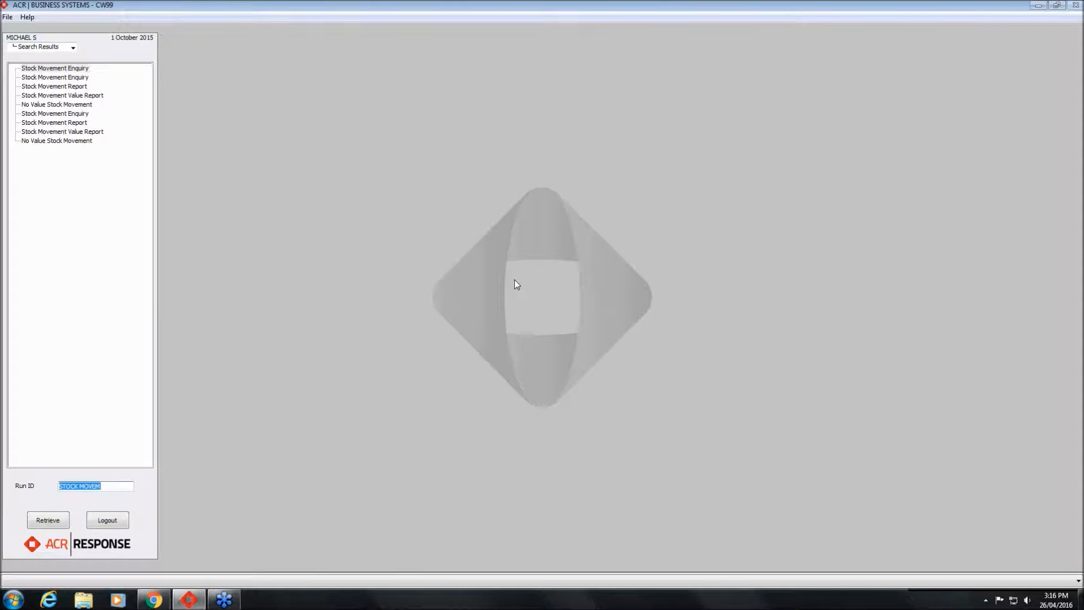
- Restore the default program list and open the qualifier for the Stock Movement Value Report from Stock Reports
key(BackSpace)
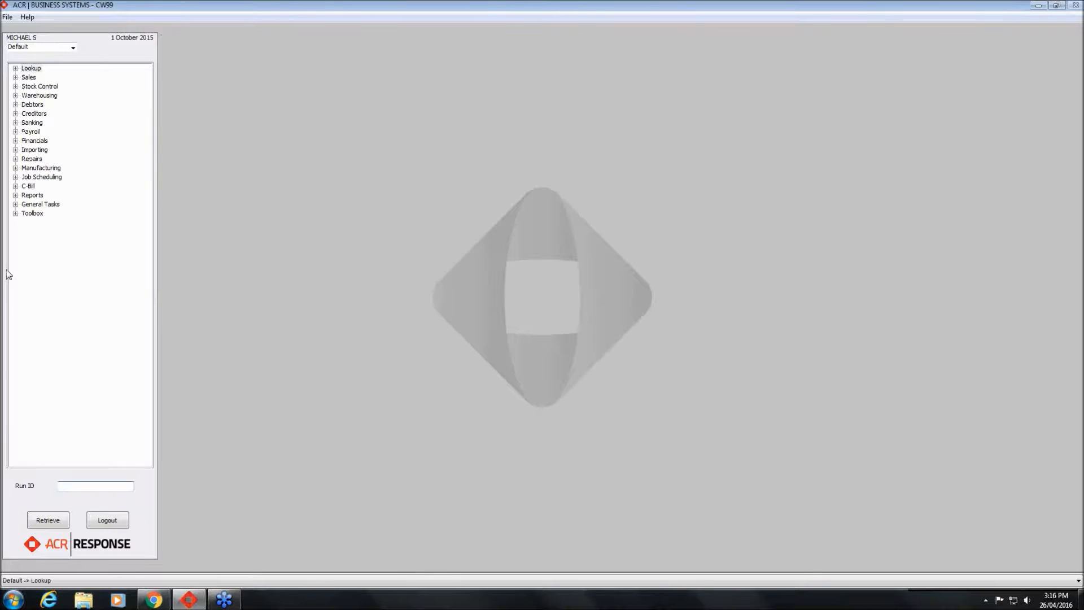
click(15, 195)
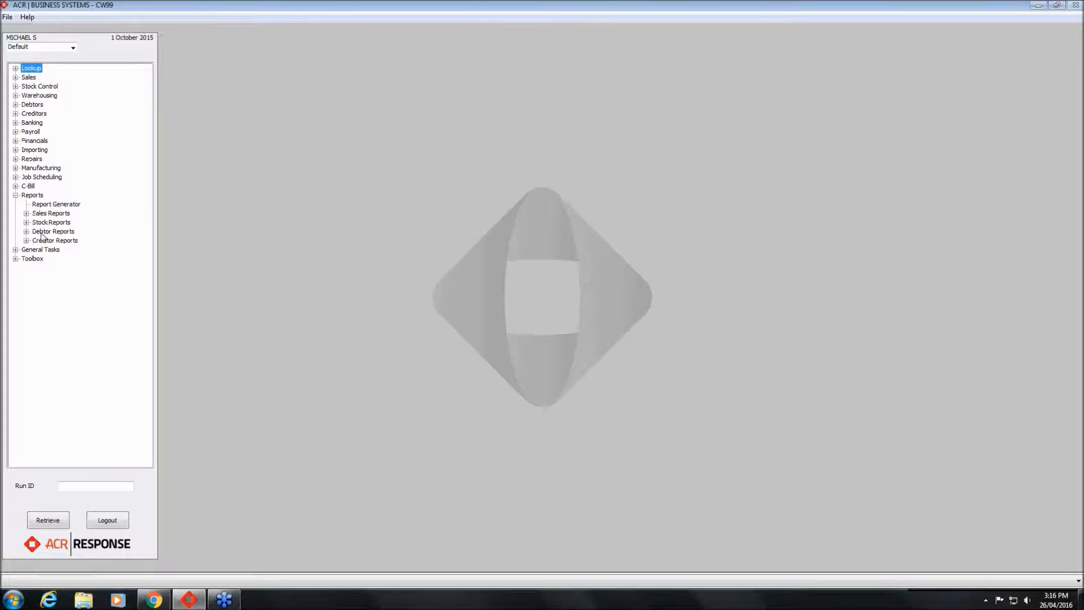
click(26, 222)
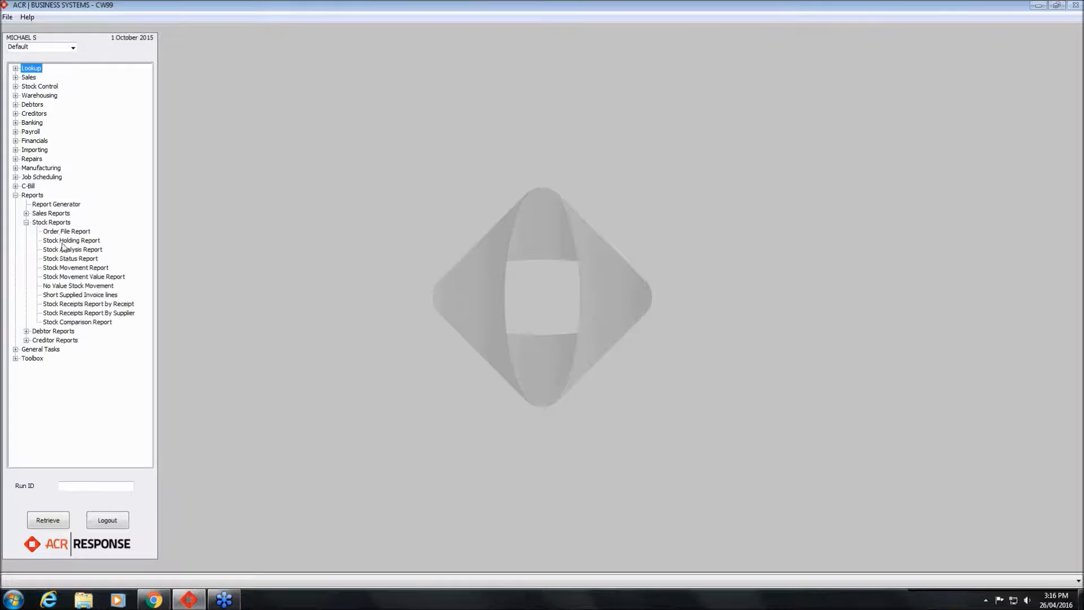
double_click(81, 277)
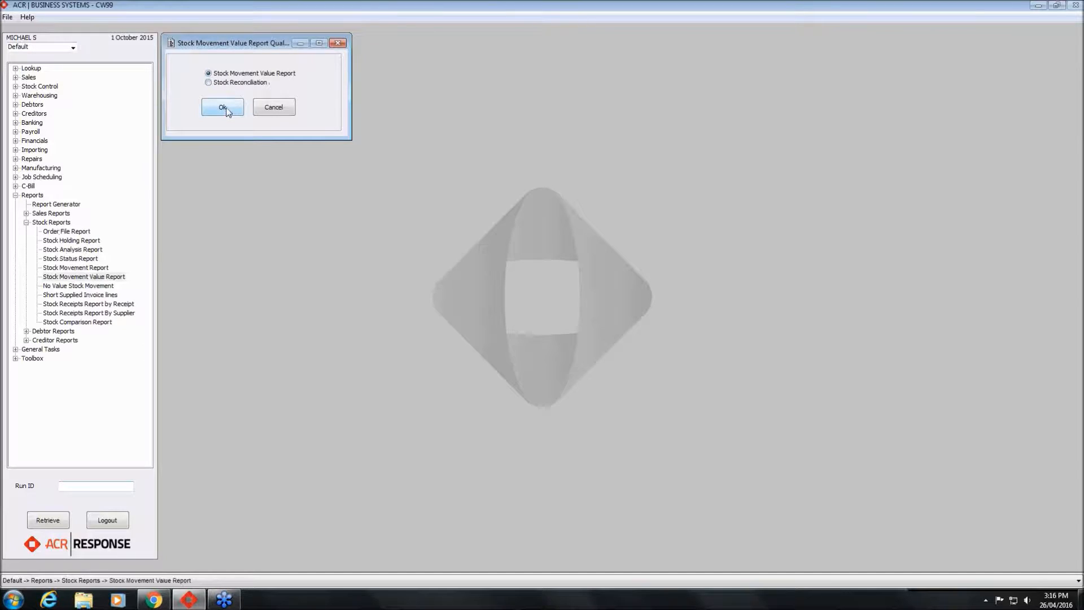
click(226, 110)
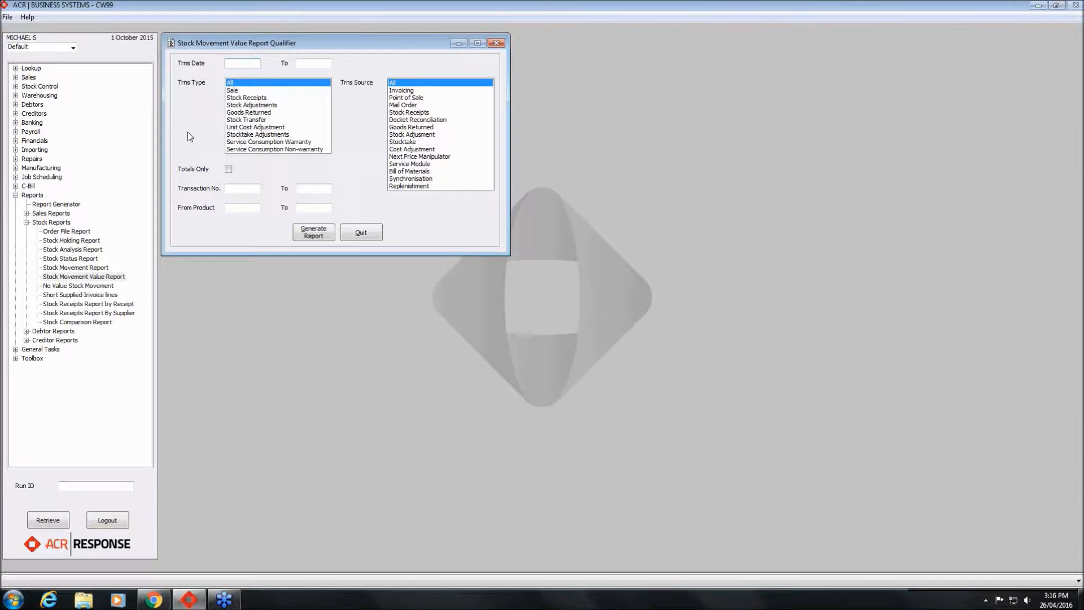
- Try limiting the report's transaction types to Stock Receipts and Unit Cost Adjustment, and reset the transaction type to All
click(260, 120)
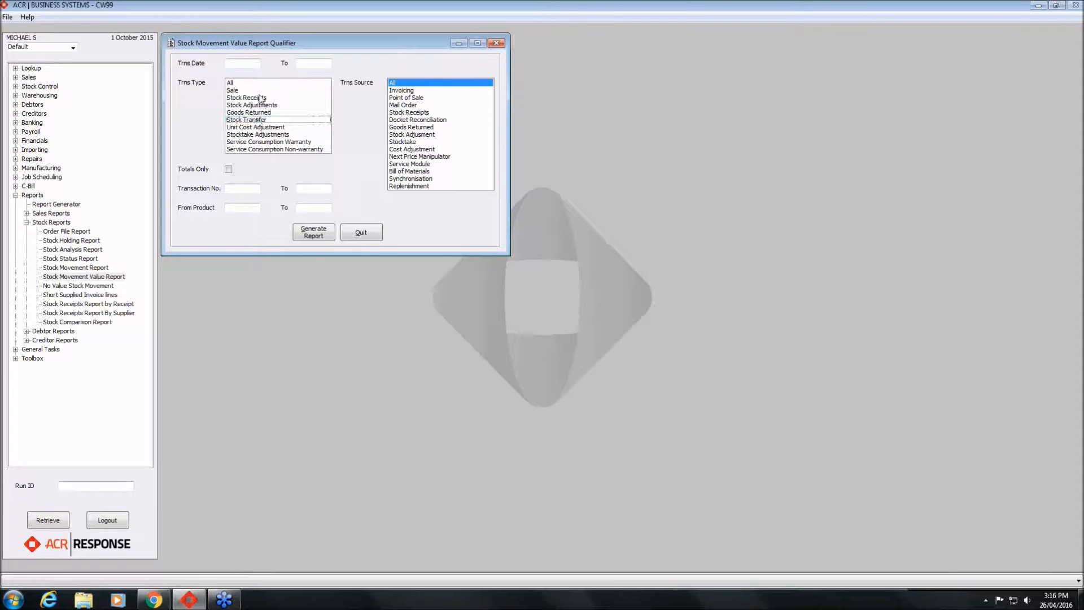
click(260, 97)
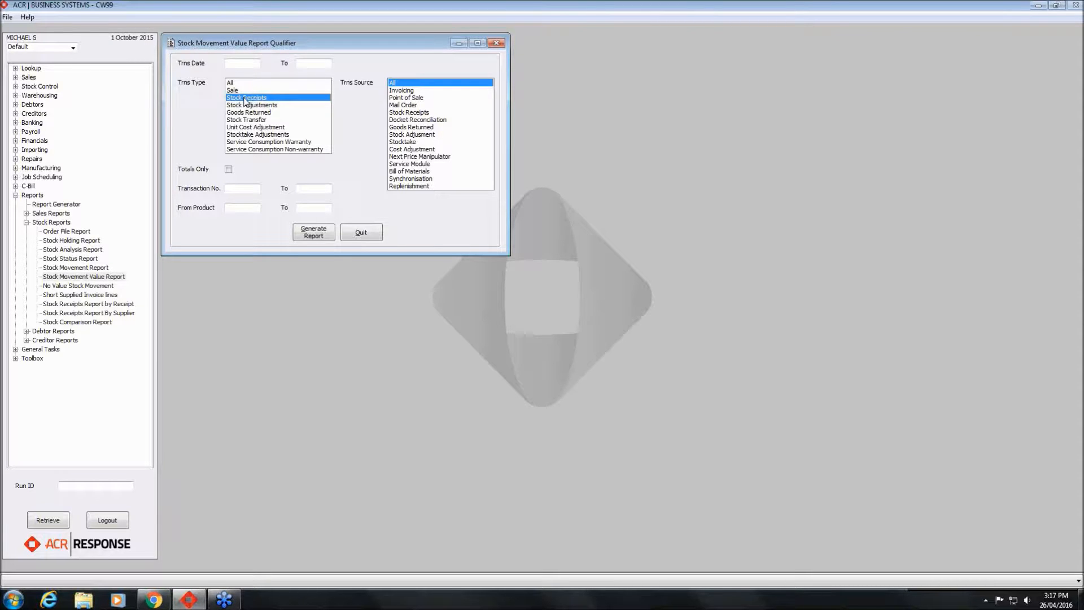
ctrl+click(246, 127)
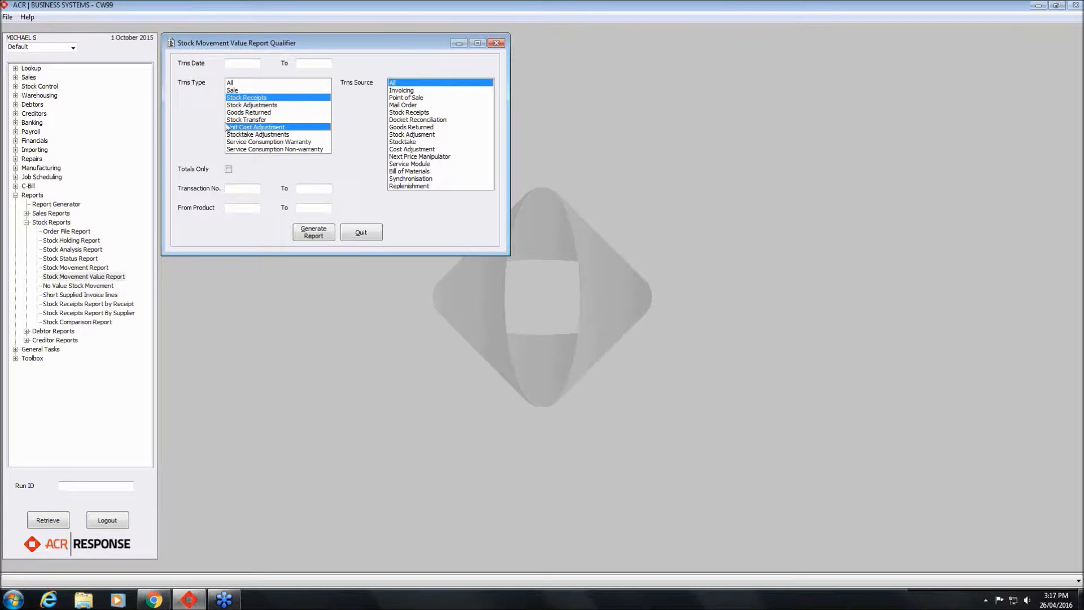
click(229, 83)
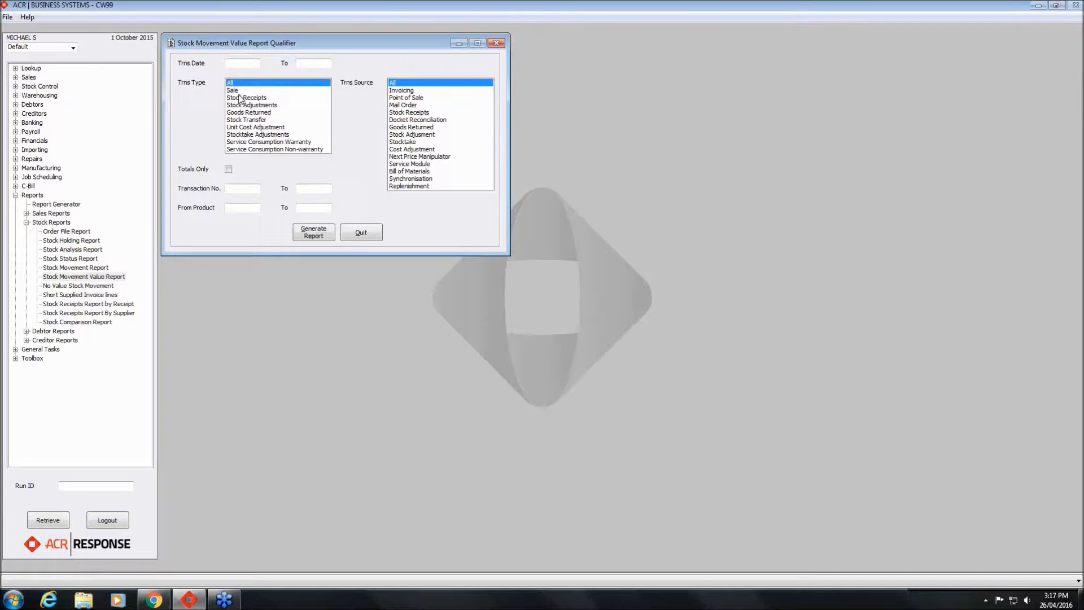
click(240, 98)
ctrl+click(245, 127)
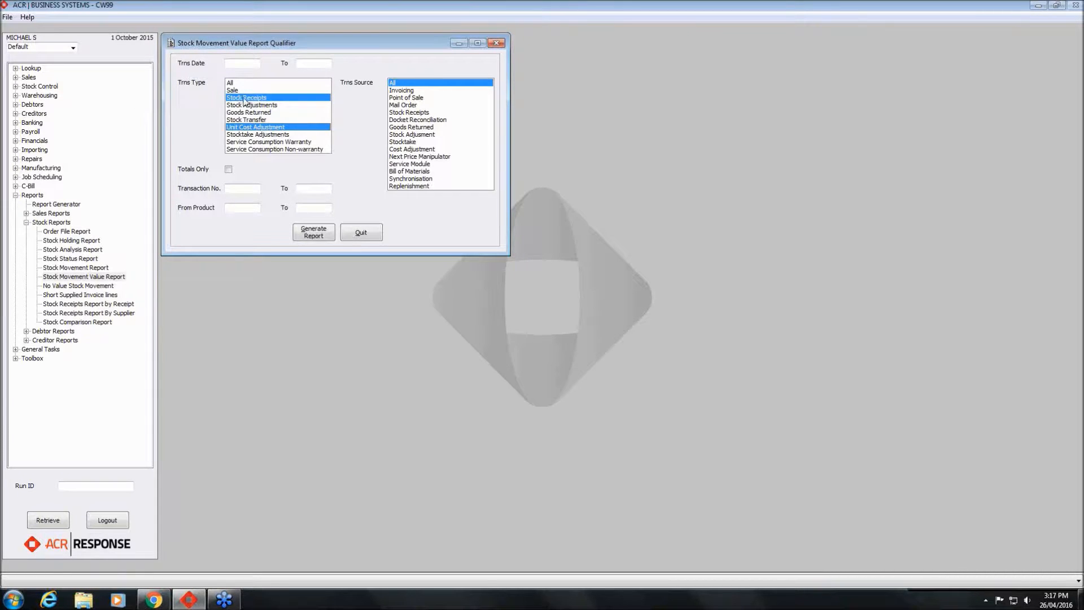
click(243, 64)
click(235, 207)
click(232, 193)
click(232, 83)
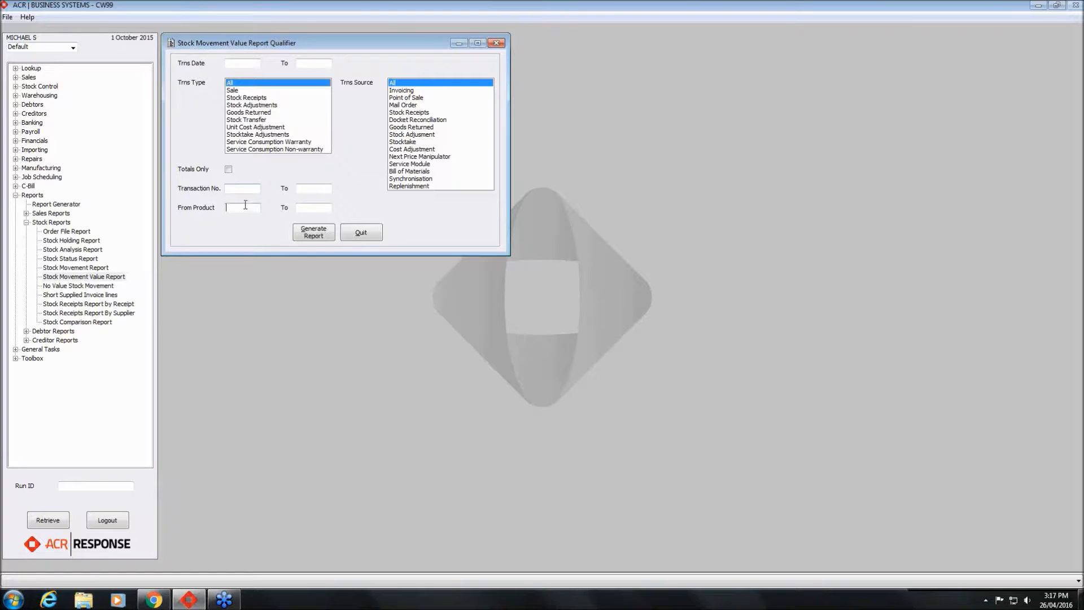
- Set the report's transaction date range from 1 Jan 15 to 10 Oct 15
click(246, 64)
text(01012016)
key(Tab)
text(10102015)
key(Tab)
- Limit the report to product 31143 in both product fields and generate it to the screen
click(242, 207)
text(311)
key(Tab)
text(31143)
key(Tab)
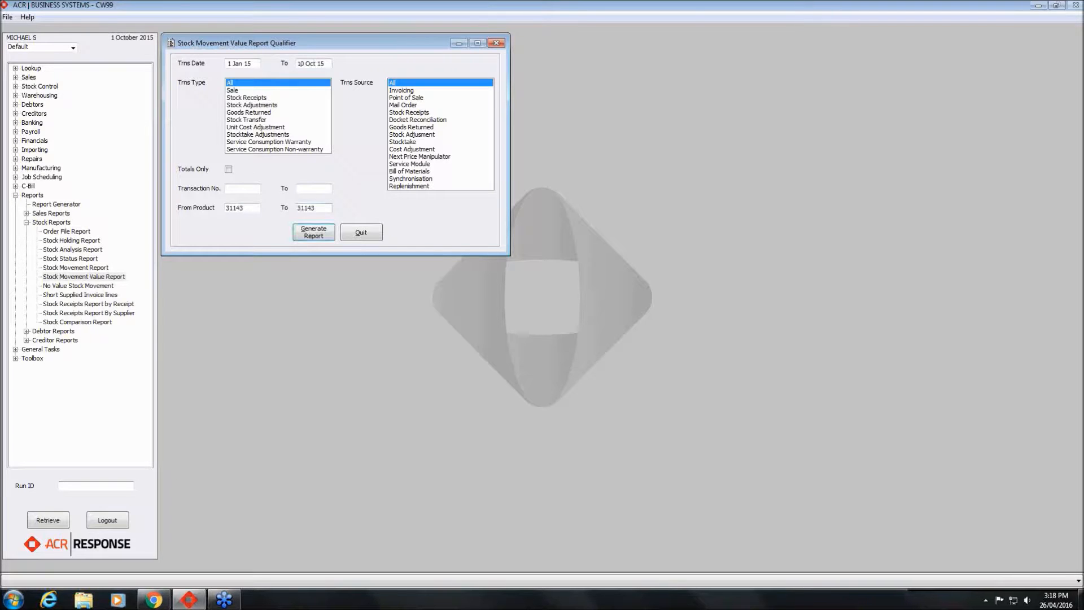
key(Return)
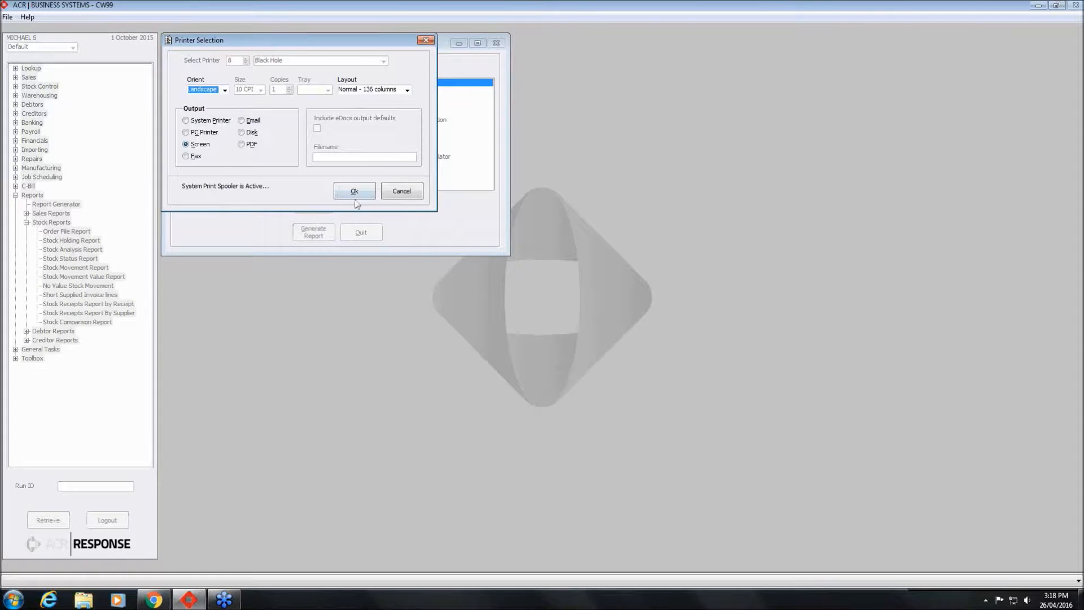
click(362, 188)
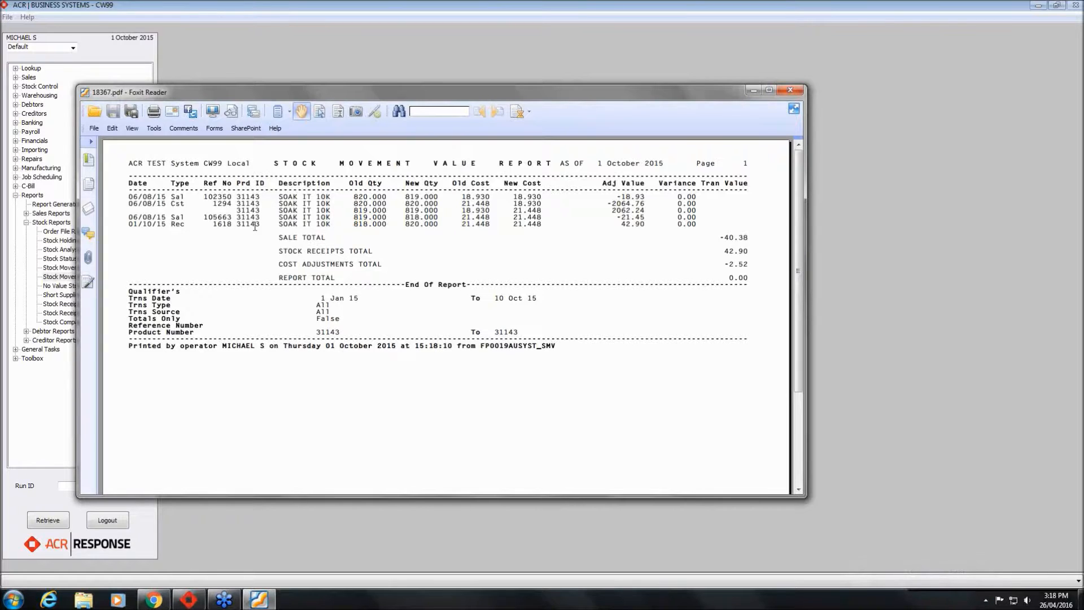
- Examine the 1 October receipt's reference number for SOAK IT 10K in the report, and minimise the report window
drag(212, 226, 238, 227)
click(225, 247)
click(754, 91)
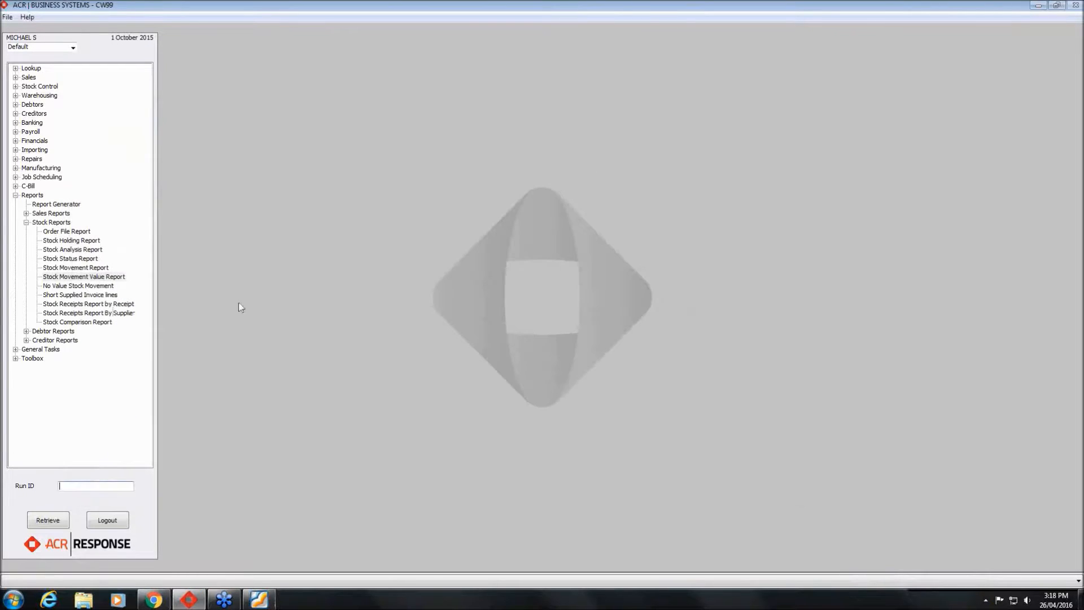
- Reopen the Stock Movement Value Report qualifier and limit the transaction number range to 1618 to 1618
double_click(97, 276)
click(233, 113)
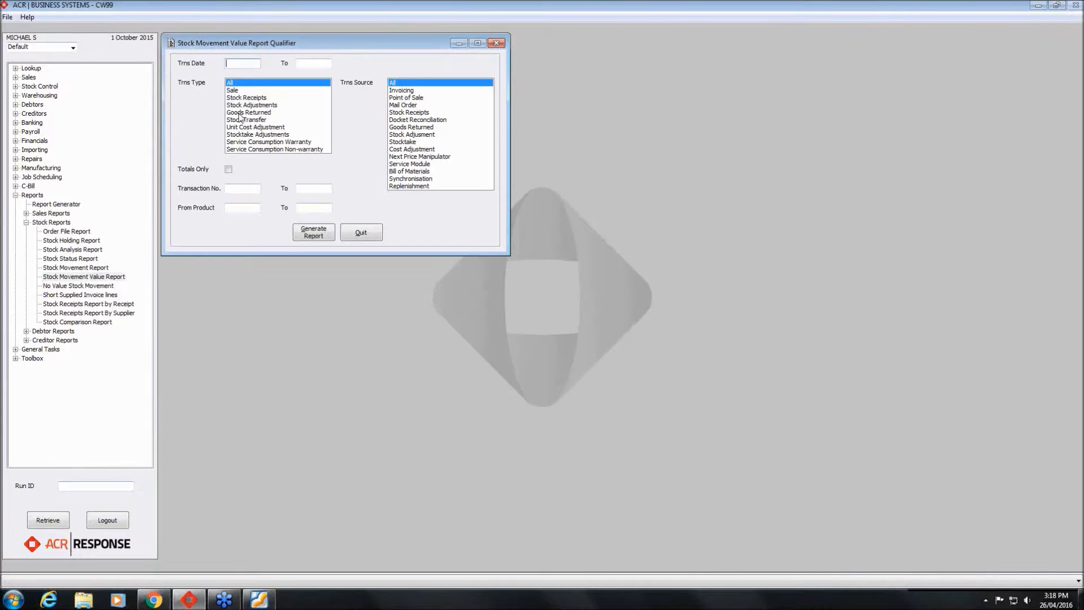
click(235, 188)
text(1618)
click(320, 189)
text(1616)
key(Tab)
- Set the transaction date range from 1 Oct 15 to 10 Oct 15 and start generating the report
click(234, 64)
text(01)
key(Tab)
text(10102015)
key(Tab)
click(308, 238)
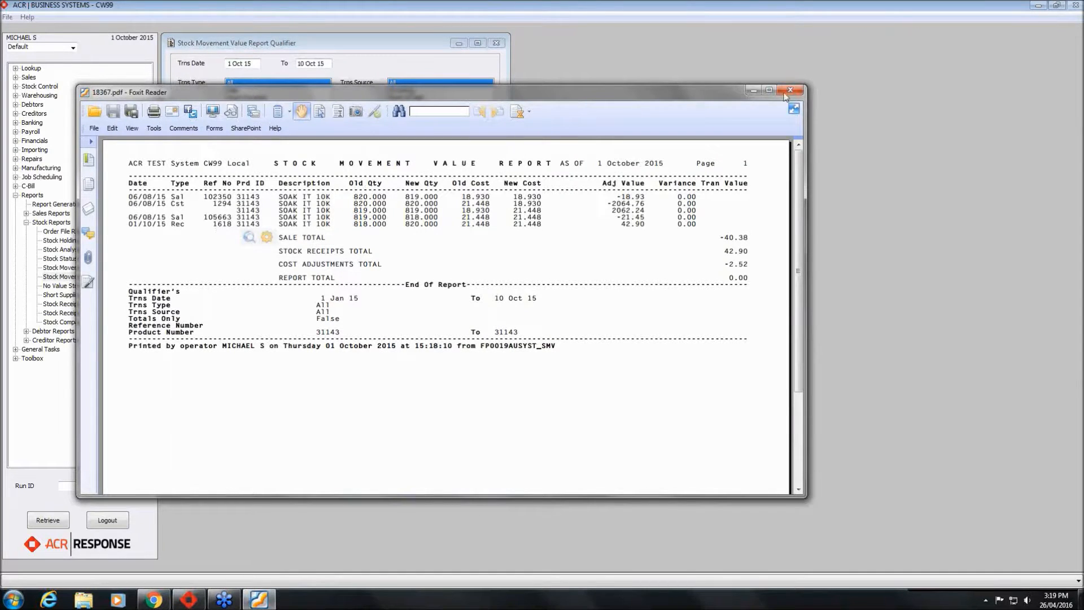
- Minimise the earlier report, set the end date to 1 Oct 15, and generate the new report to the screen
click(752, 91)
text(011020)
key(Tab)
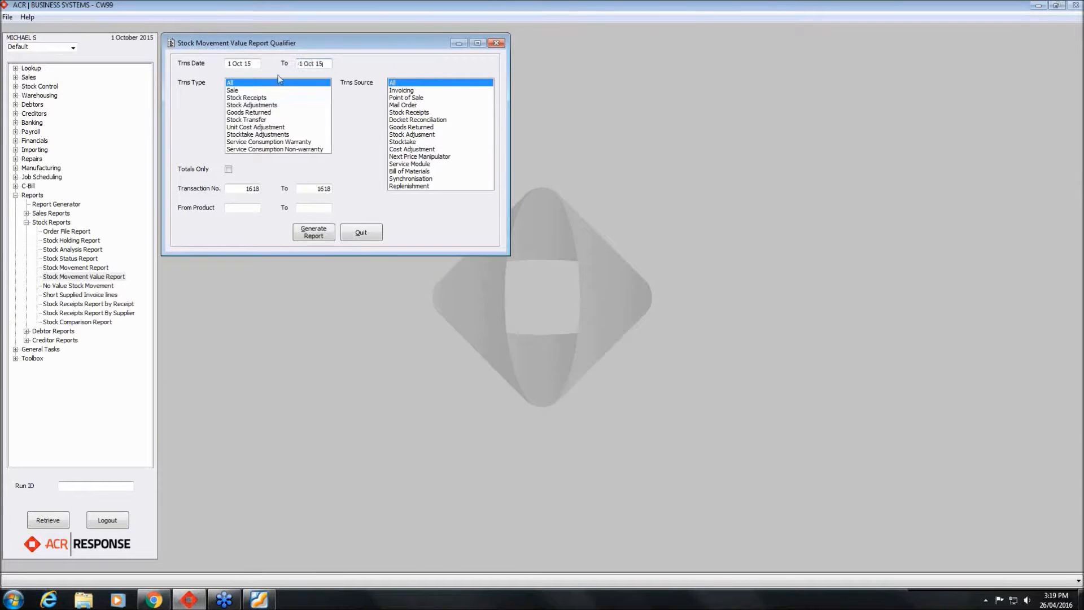
click(314, 232)
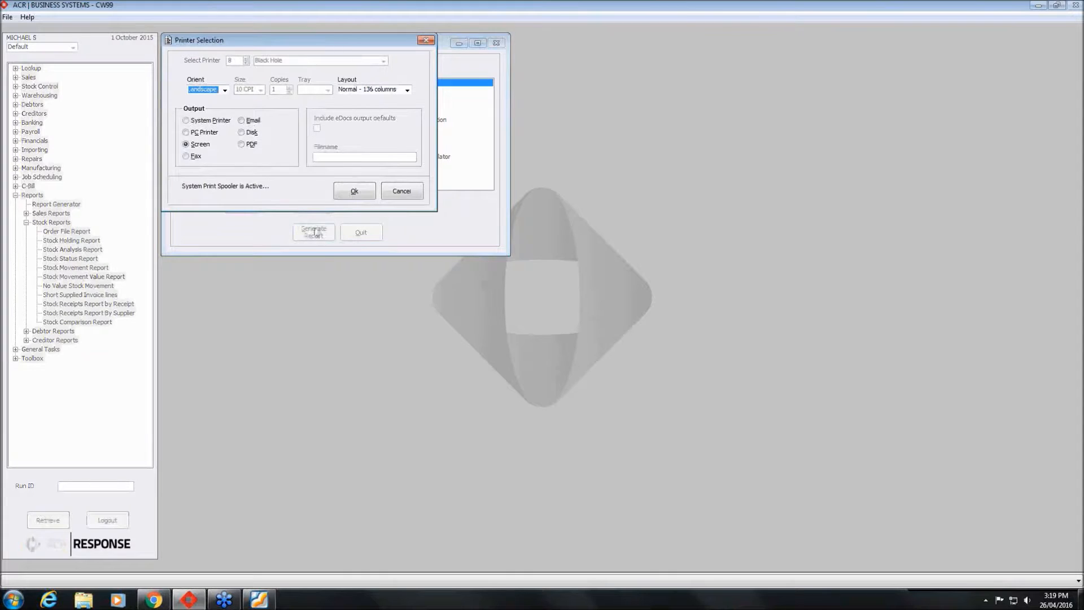
click(351, 188)
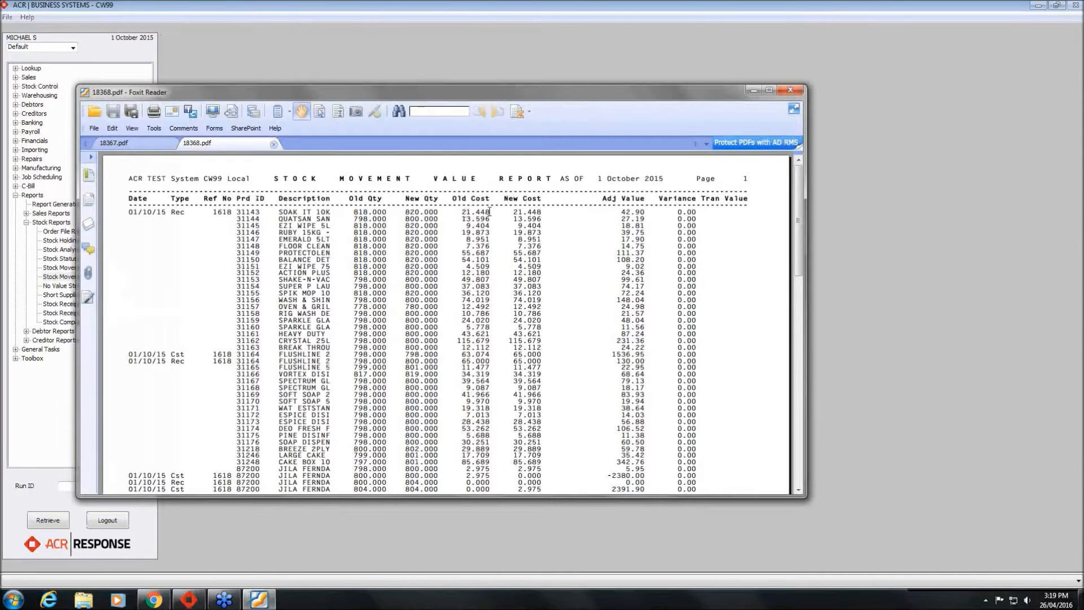
- Maximise the report and review its stock receipt lines, cost adjustment lines and totals for transaction 1618
click(768, 89)
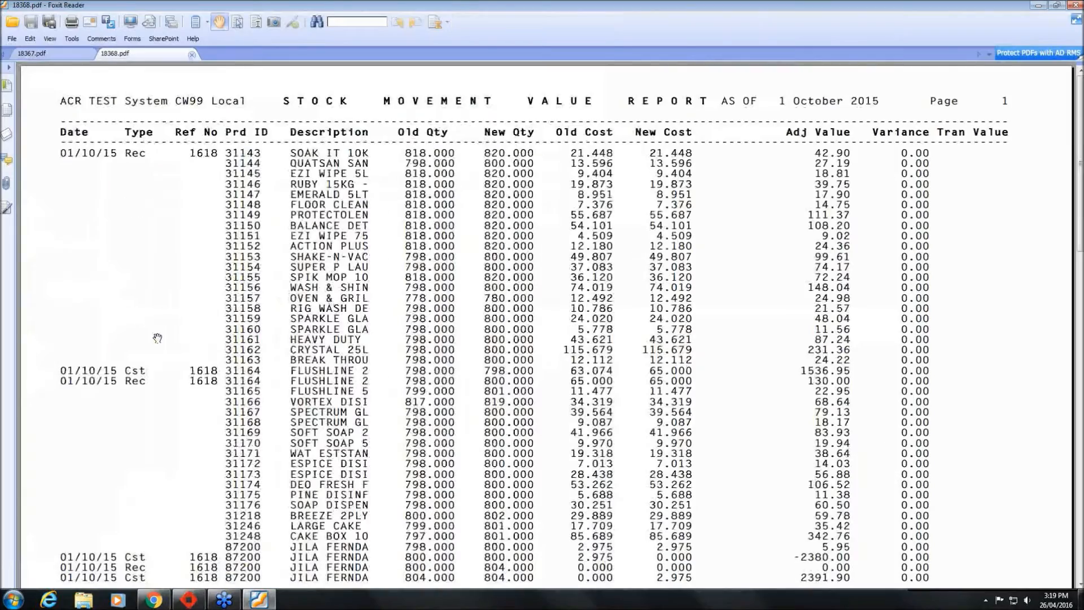
scroll(130, 249, down, 3)
scroll(134, 259, down, 10)
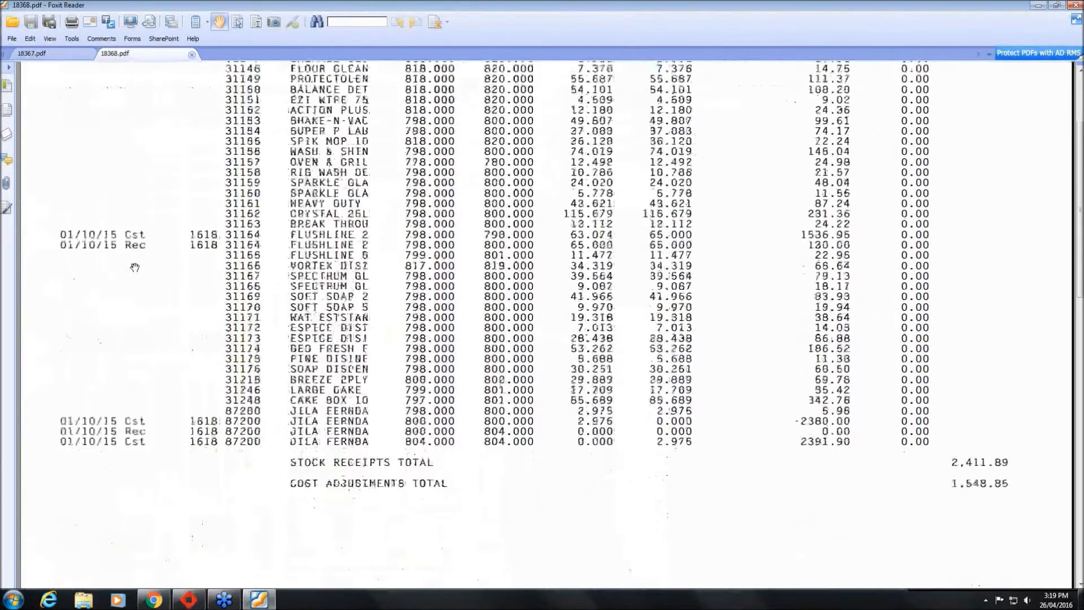
scroll(154, 305, up, 12)
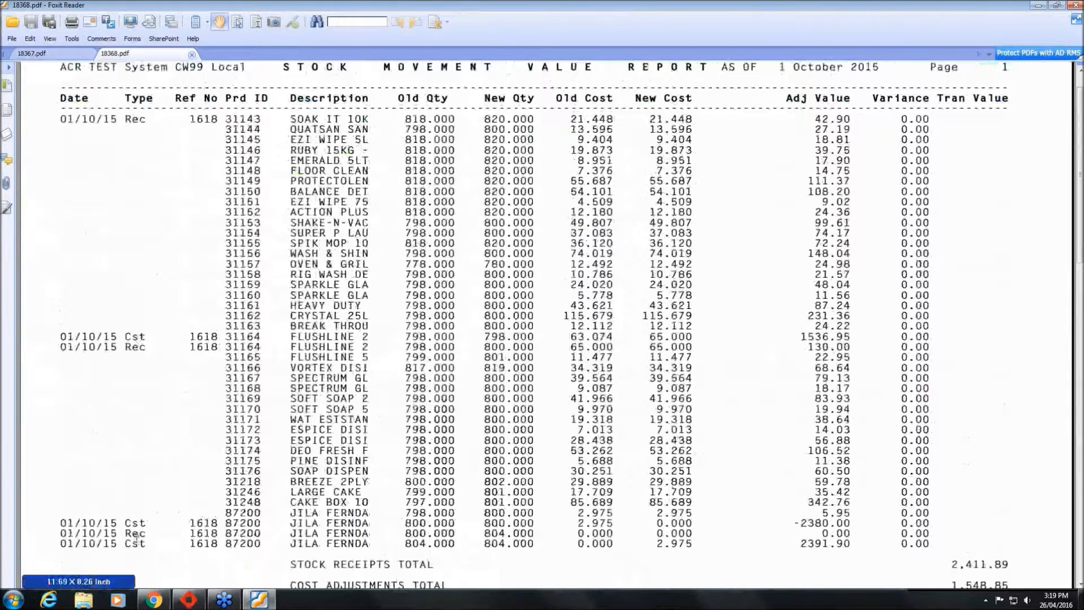
scroll(136, 536, down, 10)
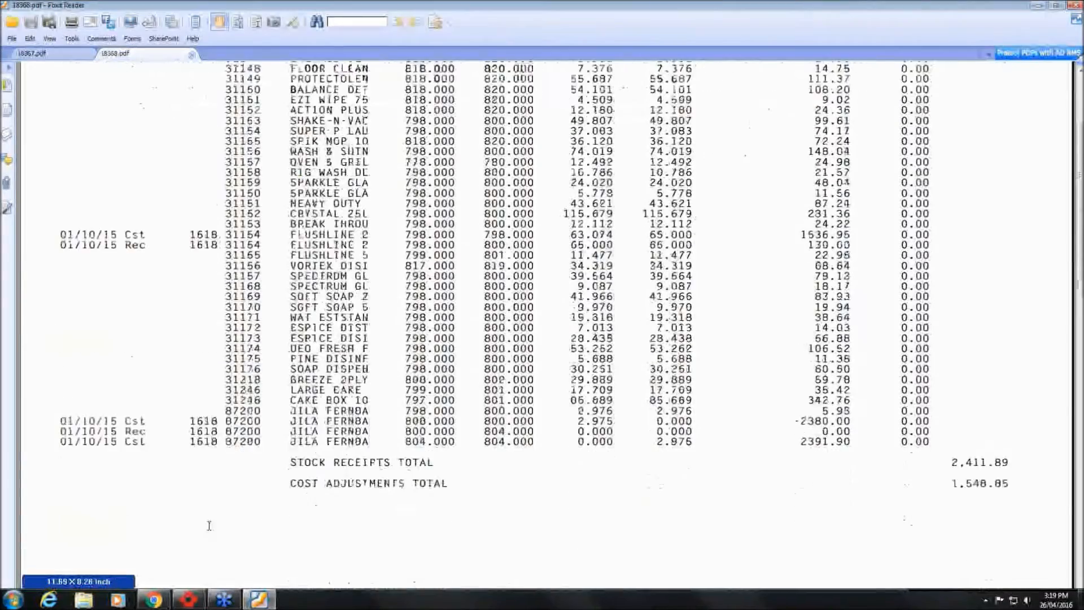
scroll(207, 518, up, 10)
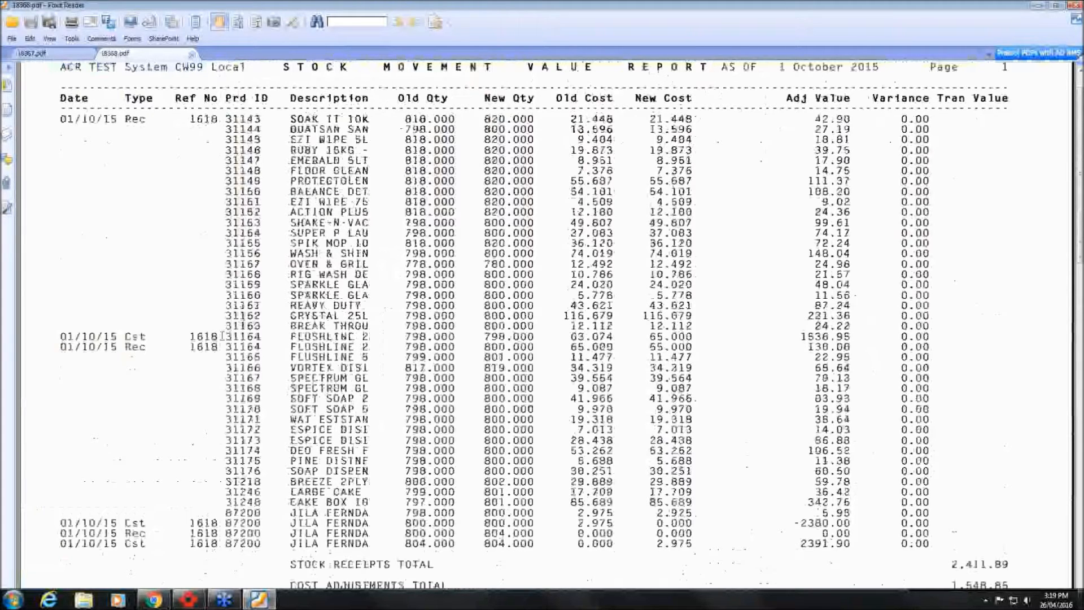
- Highlight the cost adjustment and receipt lines of product 31164 as selected text, and switch to the Some helpful hints slide
double_click(242, 335)
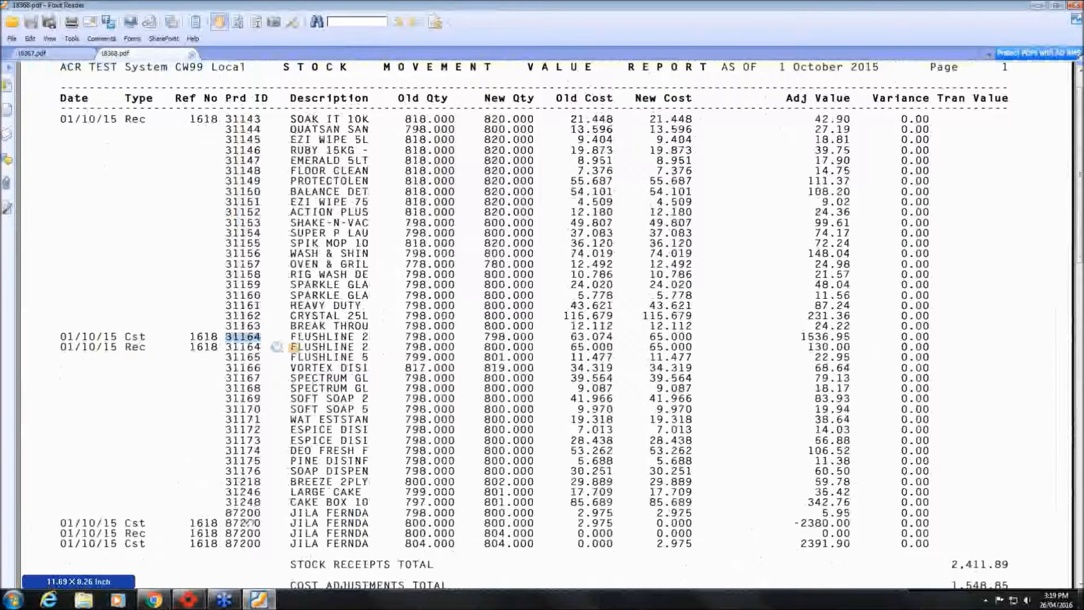
drag(248, 523, 248, 521)
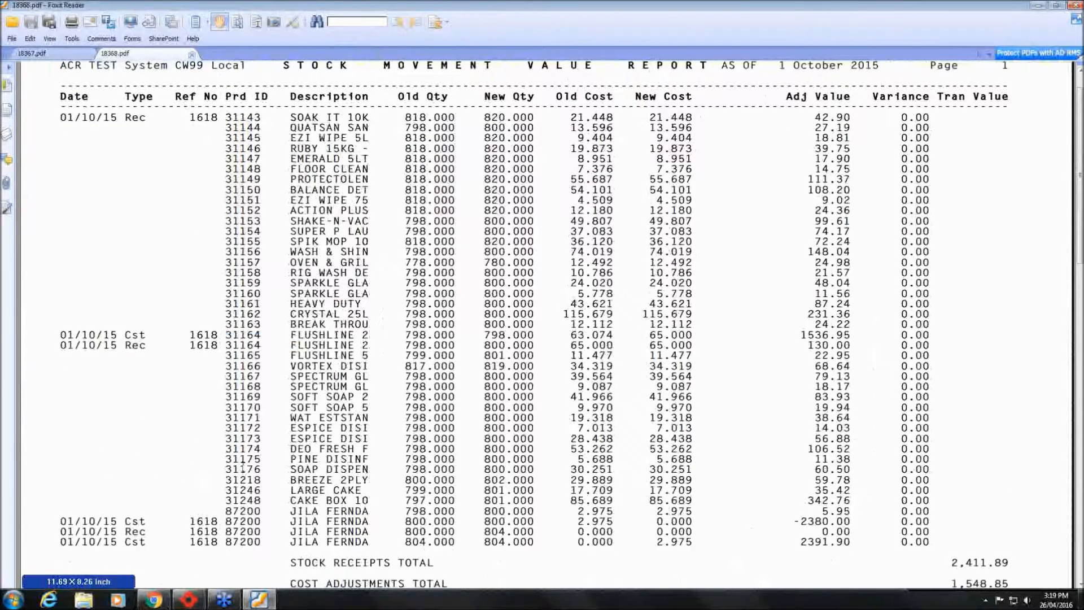
click(255, 22)
drag(61, 334, 930, 345)
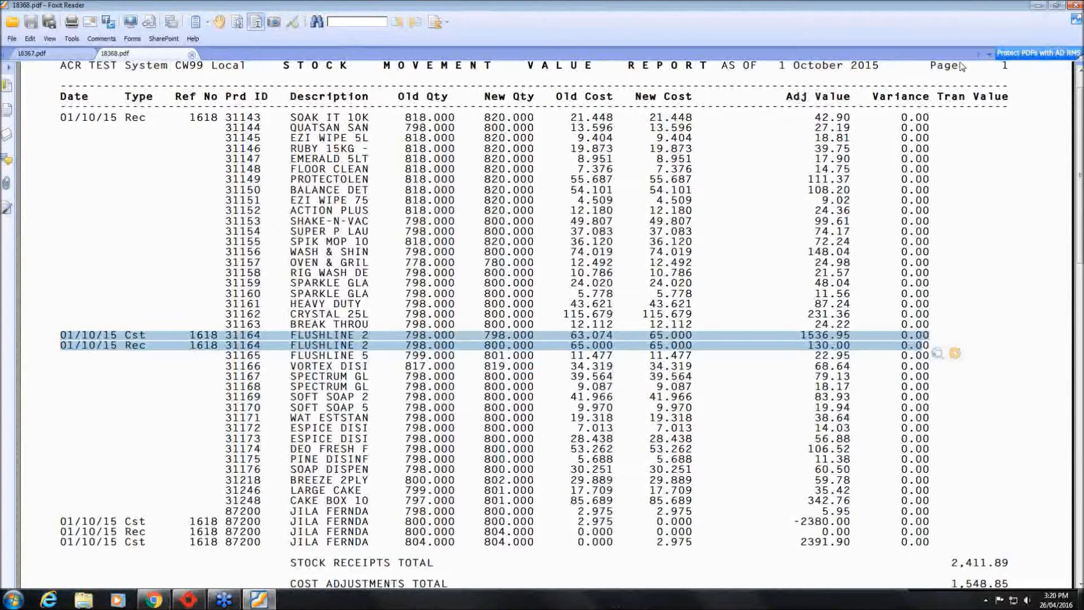
key(alt+Tab)
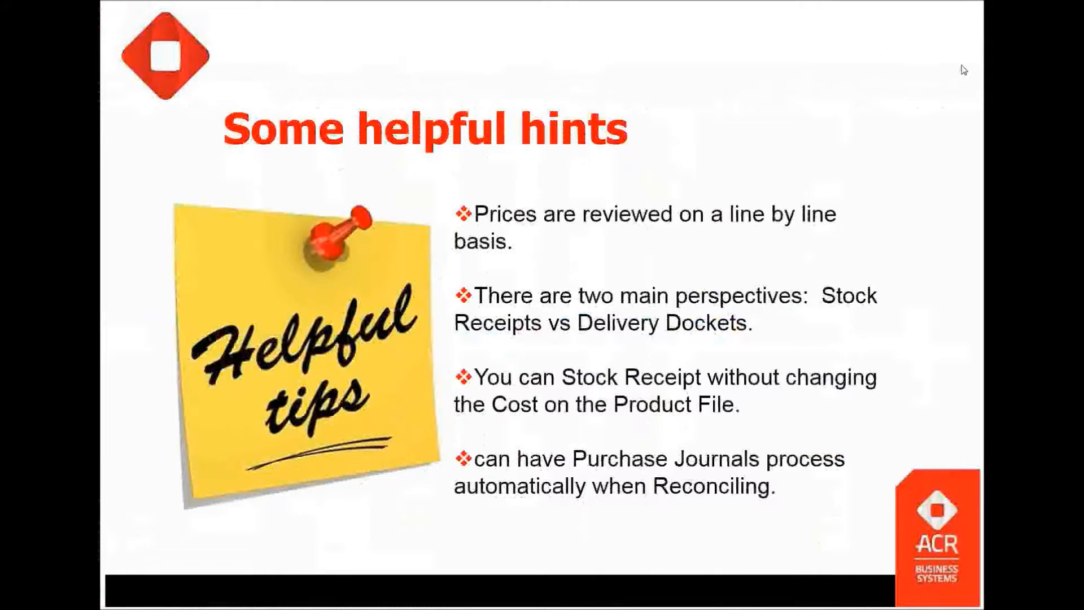